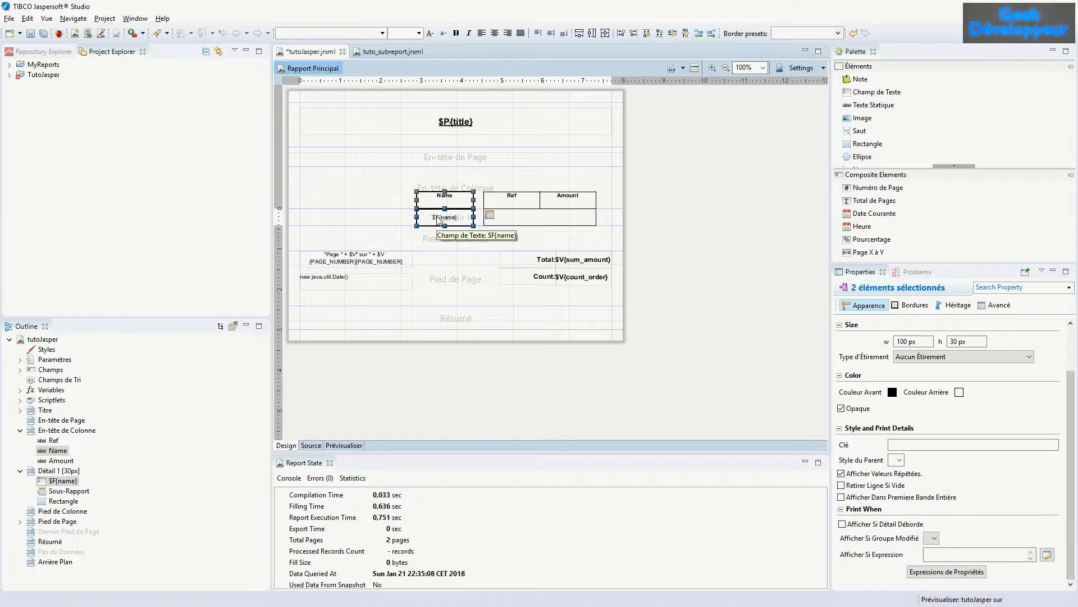
# Shift the Name header and the $F{name} field left together, leaving a gap before the Ref column.
pyautogui.press('Left')
pyautogui.press('Left')
pyautogui.press('Left')
pyautogui.press('Left')
pyautogui.press('Left')
pyautogui.press('Left')
pyautogui.press('Left')
pyautogui.press('Left')
pyautogui.press('Left')
pyautogui.press('Left')
pyautogui.press('Left')
pyautogui.press('Left')
pyautogui.press('Left')
pyautogui.press('Left')
pyautogui.press('Left')
pyautogui.press('Left')
pyautogui.press('Left')
pyautogui.press('Left')
pyautogui.press('Left')
pyautogui.press('Left')
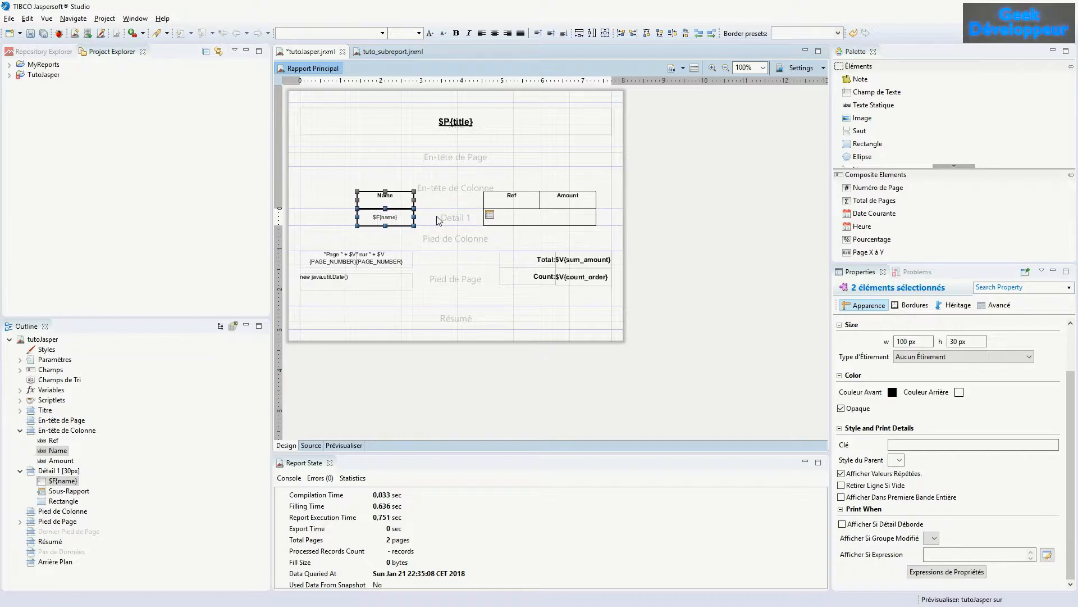
pyautogui.click(442, 206)
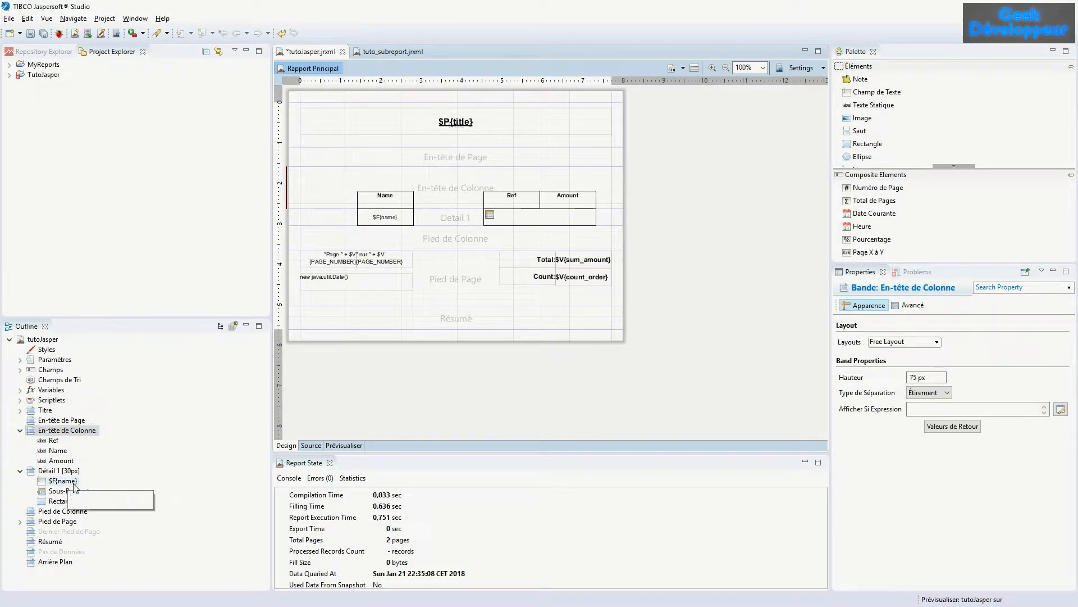
# Create a new report field named address.city.
pyautogui.rightClick(47, 369)
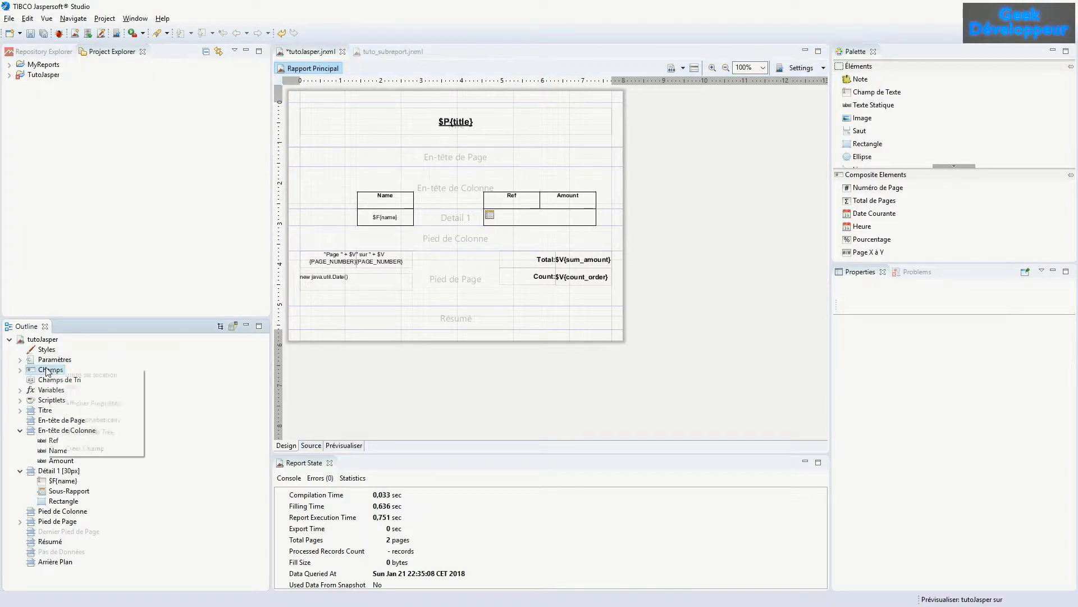
pyautogui.click(82, 448)
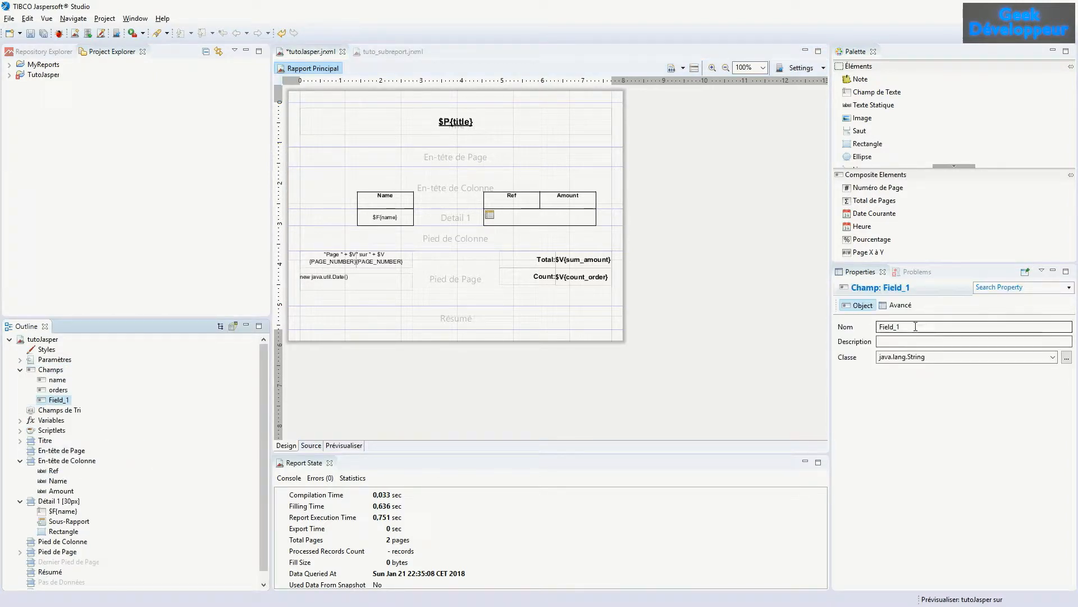
pyautogui.moveTo(915, 326); pyautogui.dragTo(876, 326)
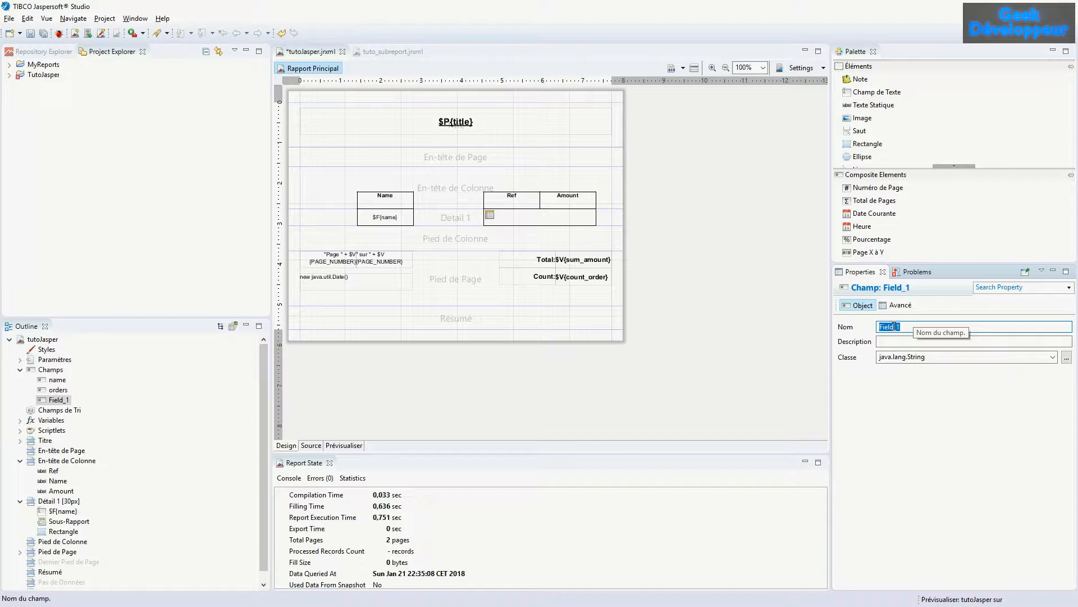
pyautogui.write('address.city')
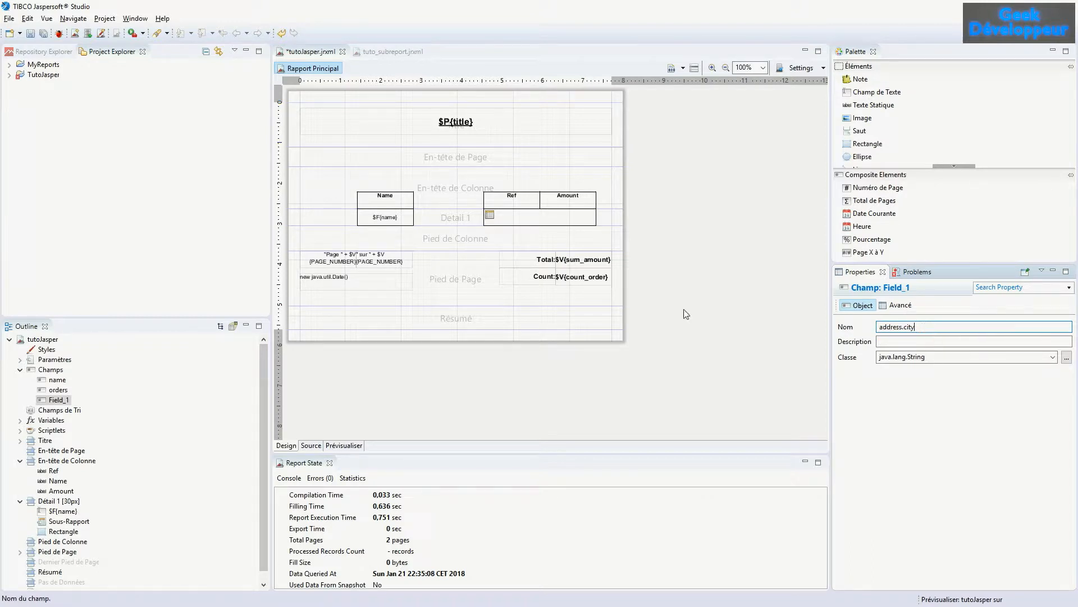
pyautogui.click(464, 200)
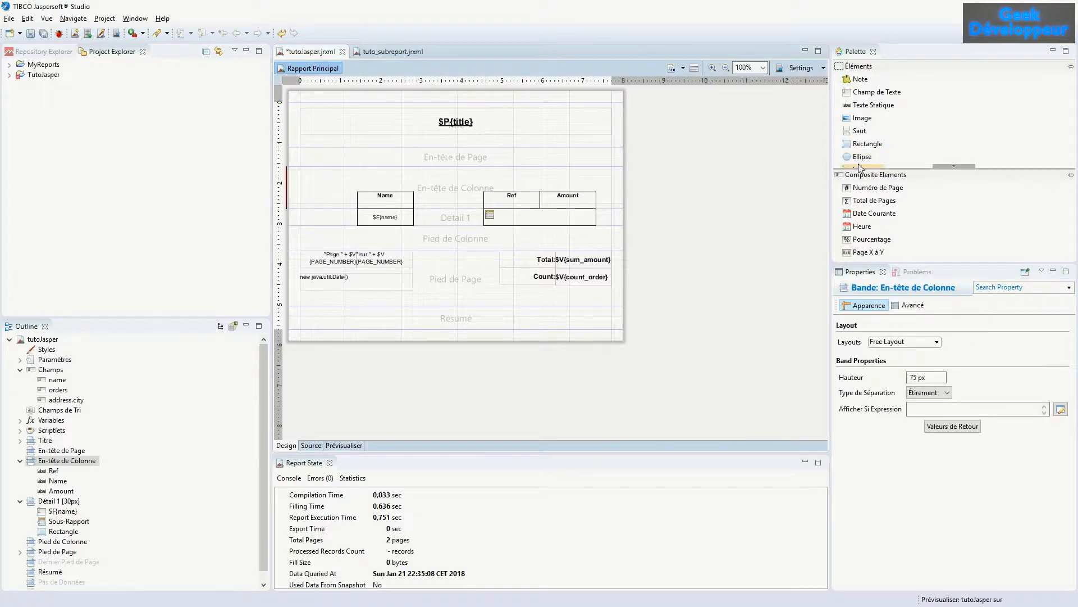
# Add a text field to the Detail 1 band between $F{name} and the subreport, aligned to the band's top.
pyautogui.moveTo(861, 100); pyautogui.dragTo(439, 219)
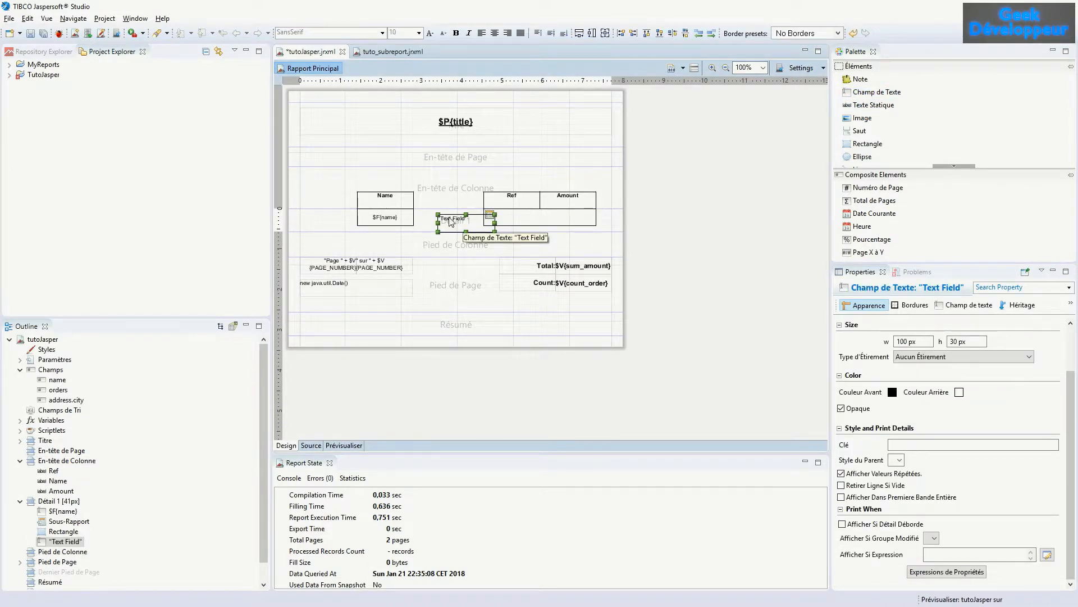
pyautogui.click(647, 33)
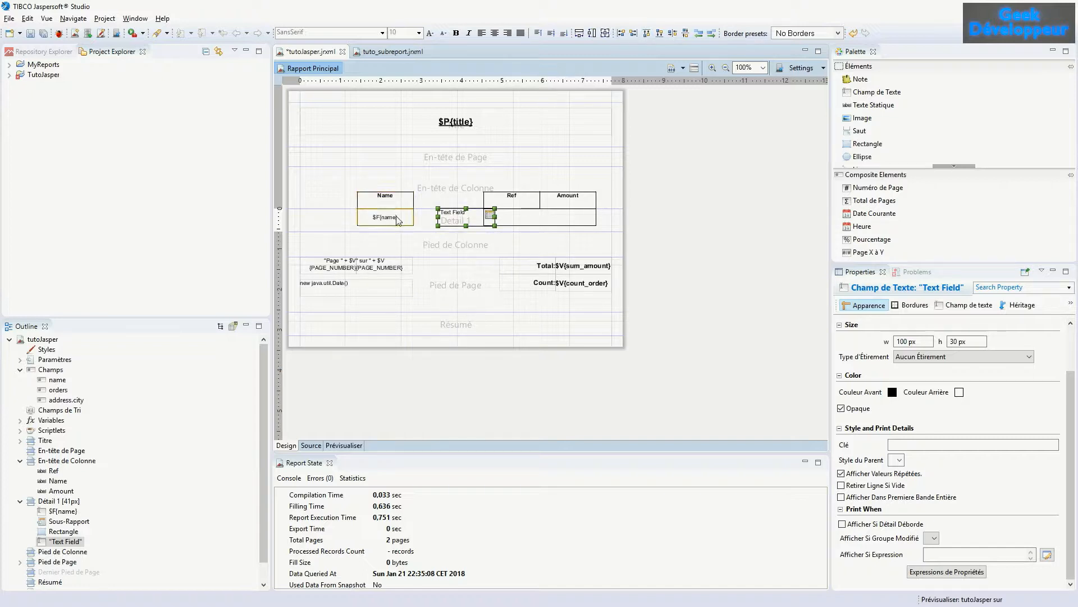
# Join the new text field to the right side of $F{name}, and join both to the left side of the Detail 1 rectangle.
pyautogui.keyDown('shift'); pyautogui.click(522, 220); pyautogui.keyUp('shift')
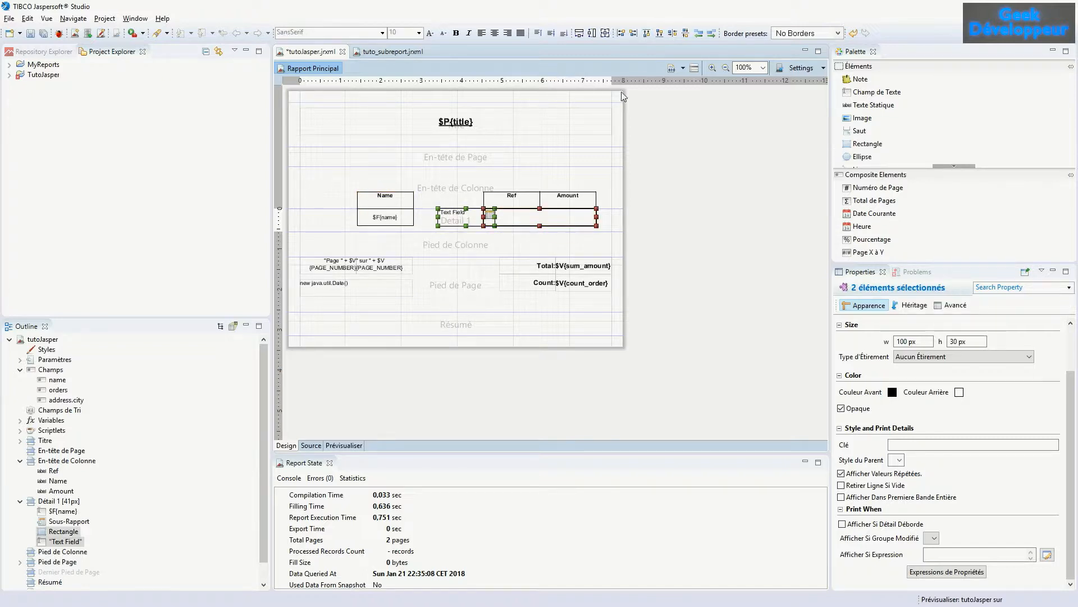
pyautogui.keyDown('shift'); pyautogui.click(379, 220); pyautogui.keyUp('shift')
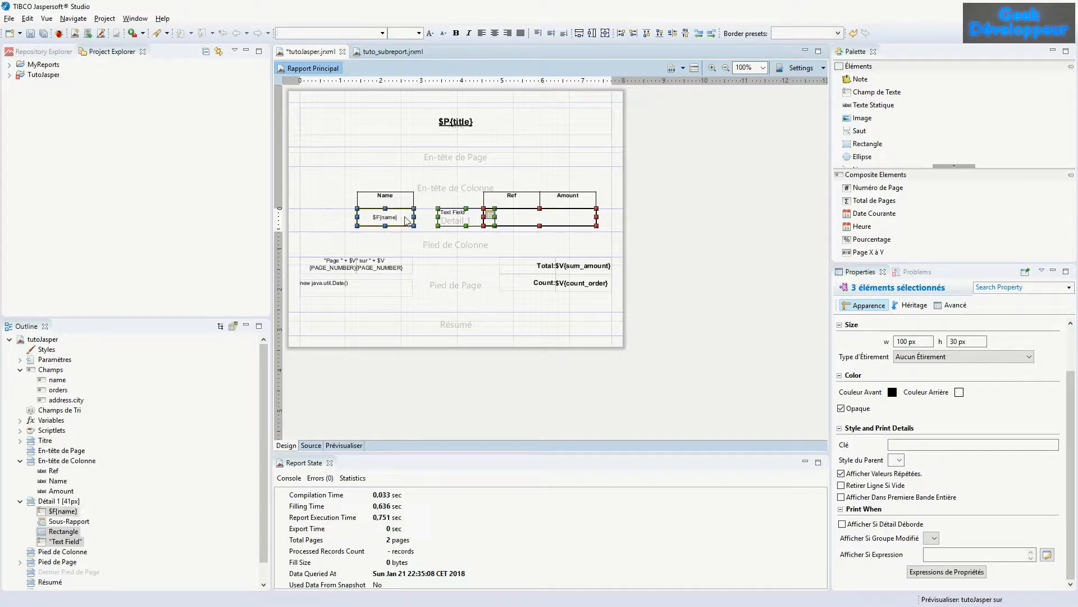
pyautogui.keyDown('ctrl'); pyautogui.click(508, 219); pyautogui.keyUp('ctrl')
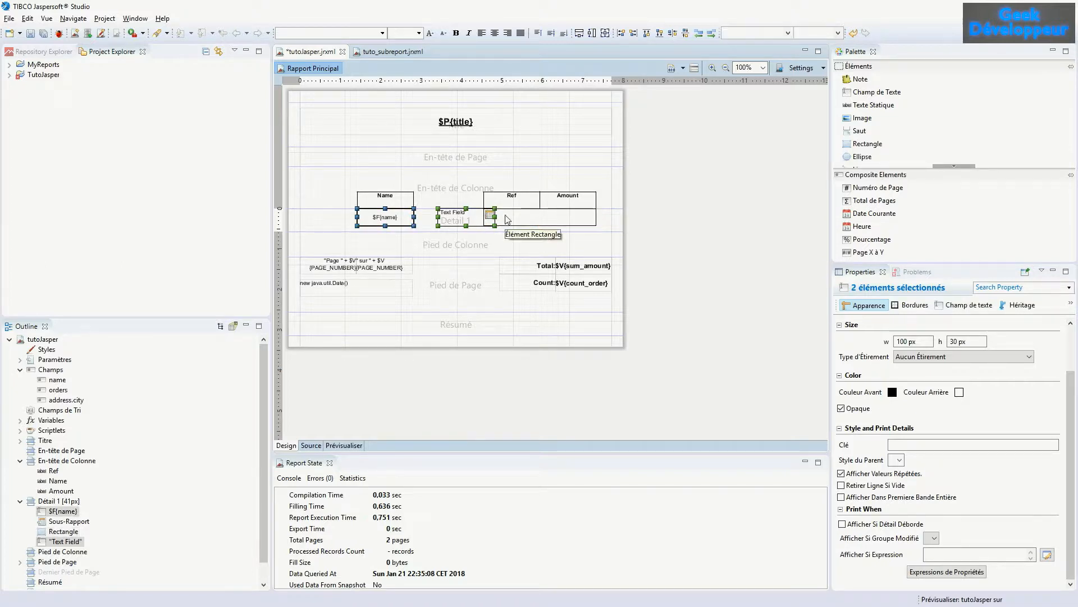
pyautogui.click(698, 33)
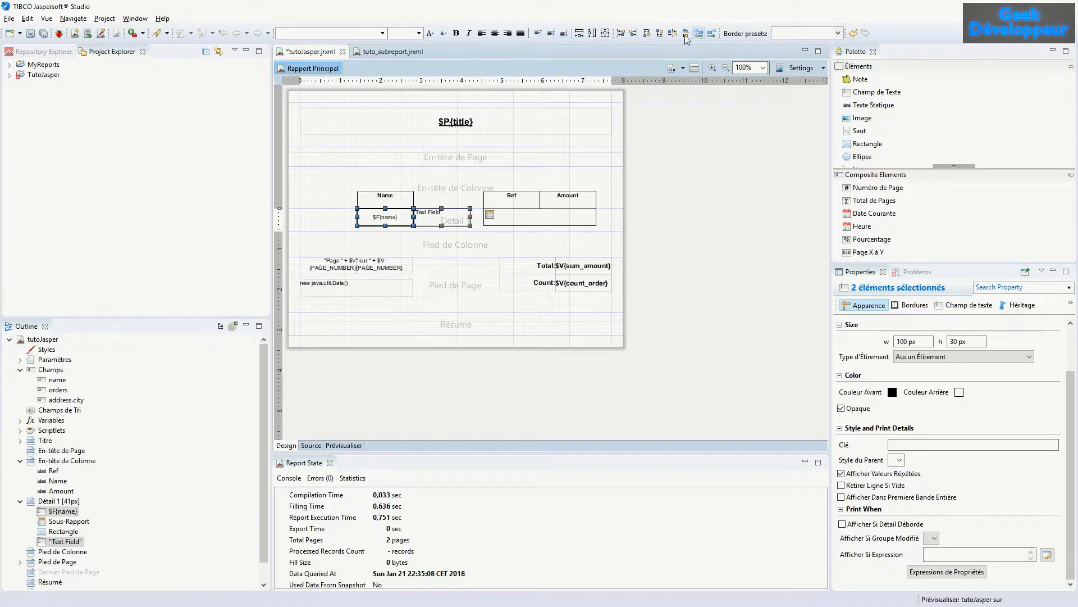
pyautogui.keyDown('shift'); pyautogui.click(530, 221); pyautogui.keyUp('shift')
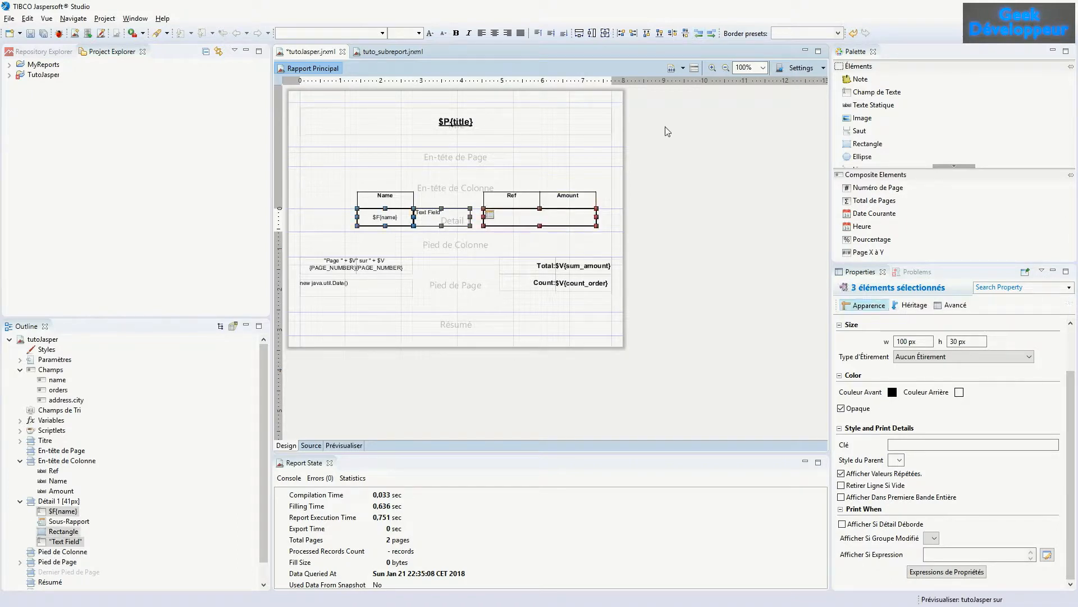
pyautogui.click(710, 34)
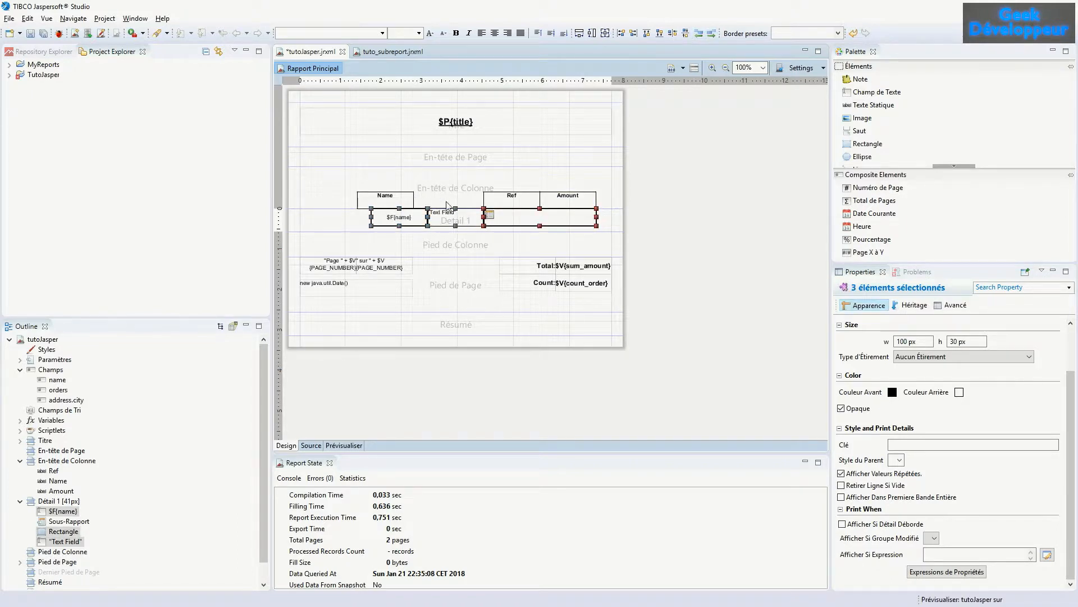
# Move the Name header right until it lines up directly above the $F{name} field.
pyautogui.click(402, 205)
pyautogui.press('Right')
pyautogui.press('Right')
pyautogui.press('Right')
pyautogui.press('Right')
pyautogui.press('Right')
pyautogui.press('Right')
pyautogui.press('Right')
pyautogui.press('Right')
pyautogui.press('Right')
pyautogui.press('Right')
pyautogui.press('Right')
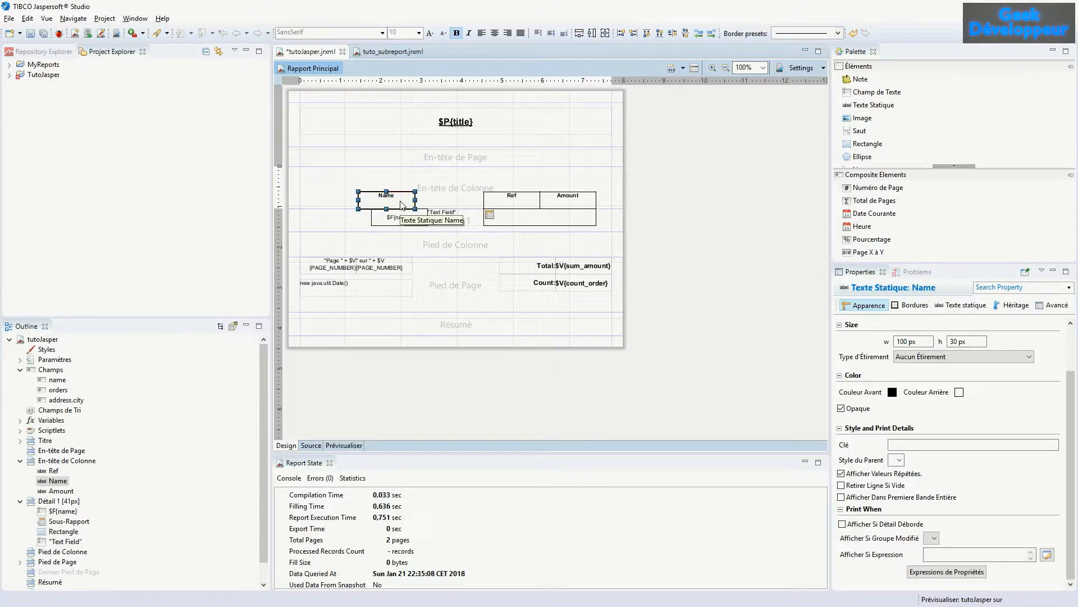
pyautogui.press('Right')
pyautogui.press('Right')
pyautogui.press('Right')
pyautogui.press('Right')
pyautogui.press('Right')
pyautogui.press('Right')
pyautogui.press('Right')
pyautogui.press('Right')
pyautogui.press('Right')
pyautogui.press('Right')
pyautogui.press('Right')
pyautogui.press('Right')
pyautogui.press('Right')
pyautogui.press('Right')
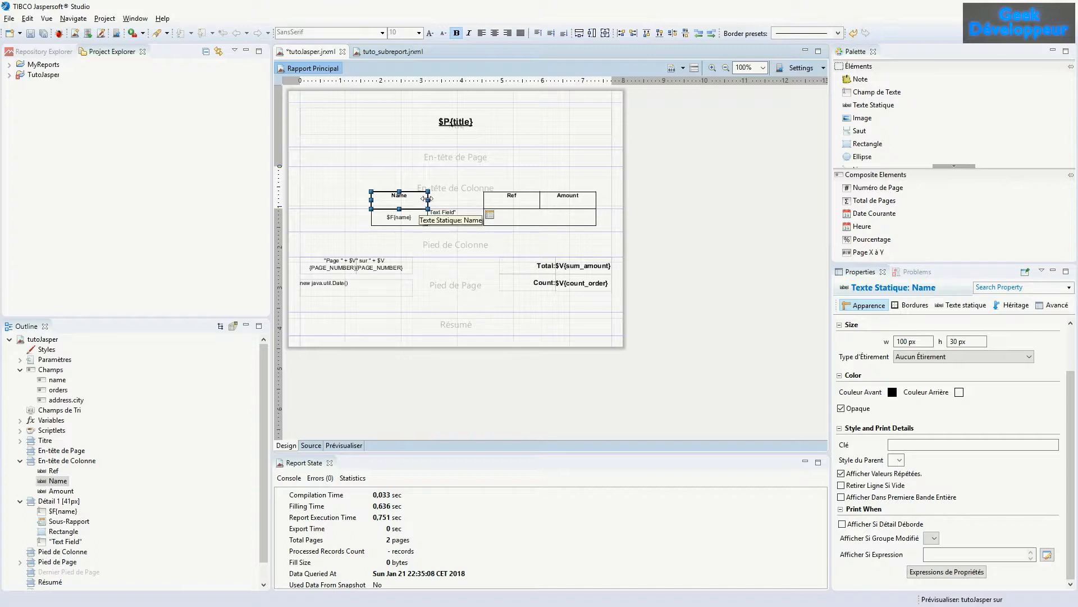
# Paste a copy of the Name header into the column header band and nudge it up.
pyautogui.click(456, 191)
pyautogui.hotkey('ctrl', 'v')
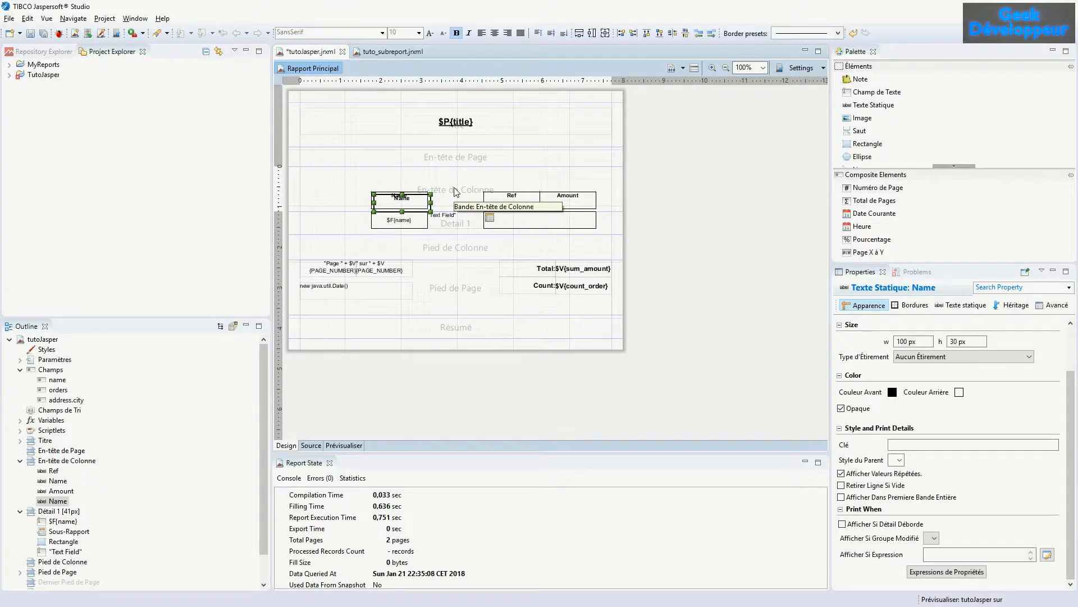
pyautogui.press('Up')
pyautogui.press('Up')
pyautogui.press('Up')
pyautogui.press('Up')
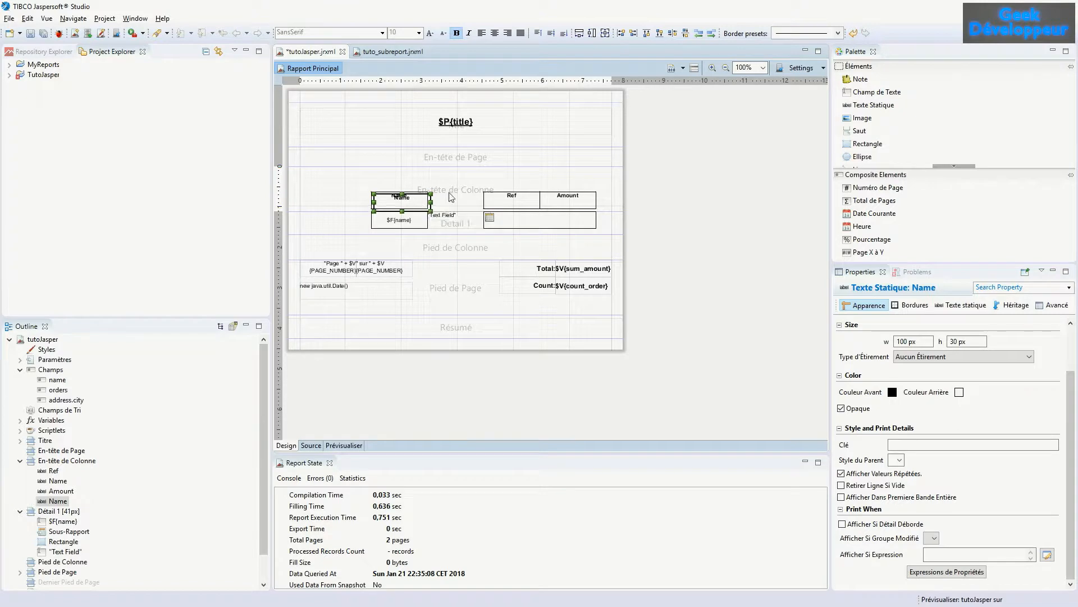
# Move the copied Name header right and join it to the left side of the Ref header.
pyautogui.press('Right')
pyautogui.press('Right')
pyautogui.press('Right')
pyautogui.press('Right')
pyautogui.press('Right')
pyautogui.press('Right')
pyautogui.press('Right')
pyautogui.press('Right')
pyautogui.press('Right')
pyautogui.press('Right')
pyautogui.press('Right')
pyautogui.press('Right')
pyautogui.press('Right')
pyautogui.press('Right')
pyautogui.press('Right')
pyautogui.press('Right')
pyautogui.press('Right')
pyautogui.press('Right')
pyautogui.press('Right')
pyautogui.press('Right')
pyautogui.press('Right')
pyautogui.press('Right')
pyautogui.press('Right')
pyautogui.press('Right')
pyautogui.press('Right')
pyautogui.press('Right')
pyautogui.press('Right')
pyautogui.press('Right')
pyautogui.press('Right')
pyautogui.press('Right')
pyautogui.press('Right')
pyautogui.press('Right')
pyautogui.press('Right')
pyautogui.press('Right')
pyautogui.press('Right')
pyautogui.press('Right')
pyautogui.press('Right')
pyautogui.press('Right')
pyautogui.press('Right')
pyautogui.press('Right')
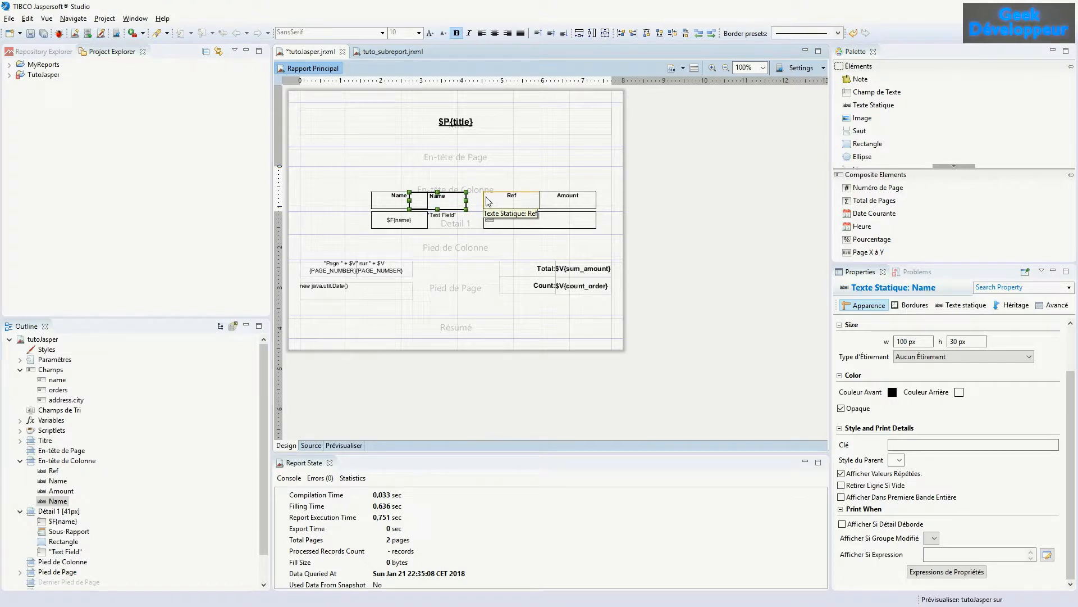
pyautogui.keyDown('shift'); pyautogui.click(488, 202); pyautogui.keyUp('shift')
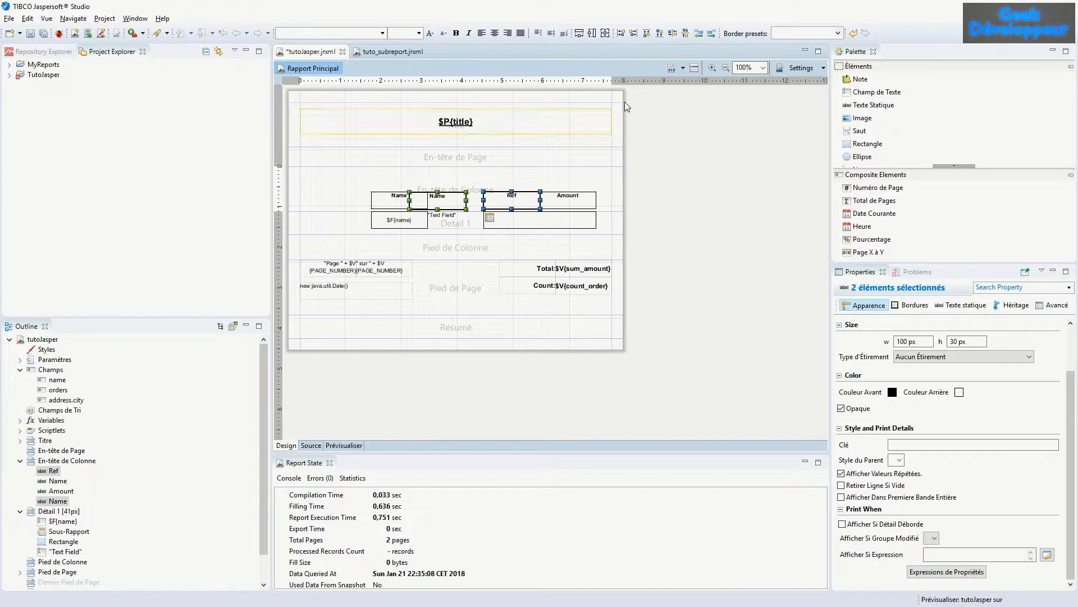
pyautogui.click(711, 33)
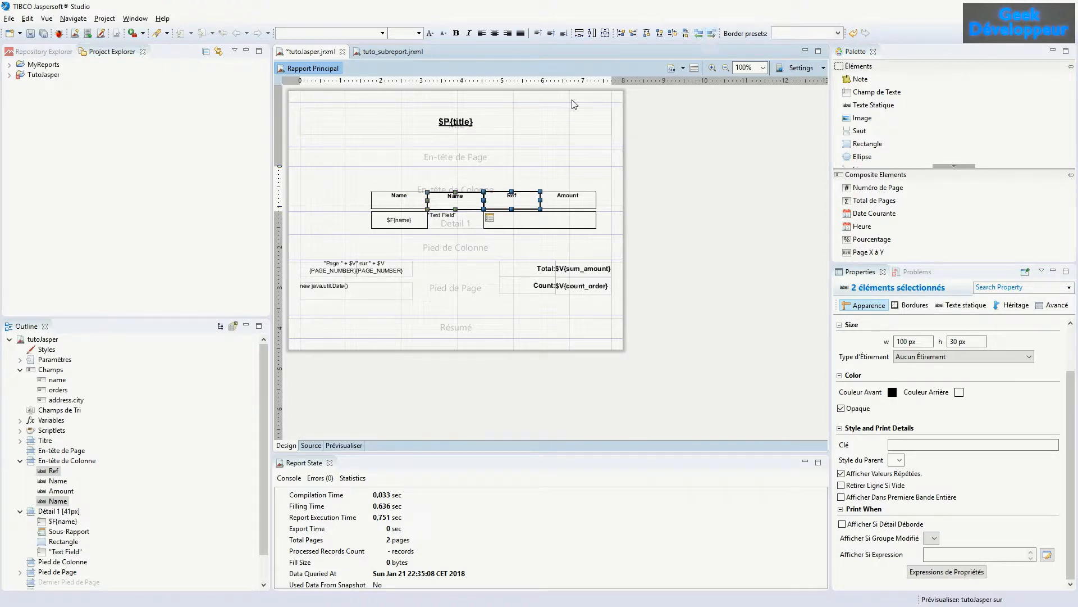
# Align all four header cells to the bottom of the column header band.
pyautogui.keyDown('shift'); pyautogui.click(568, 201); pyautogui.keyUp('shift')
pyautogui.keyDown('shift'); pyautogui.click(403, 201); pyautogui.keyUp('shift')
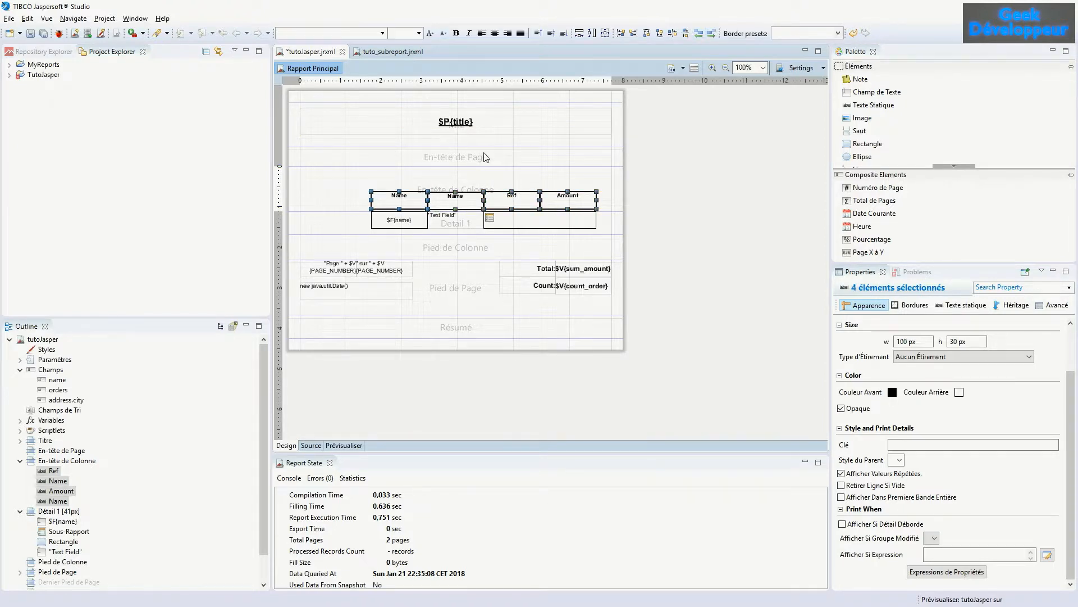
pyautogui.click(660, 33)
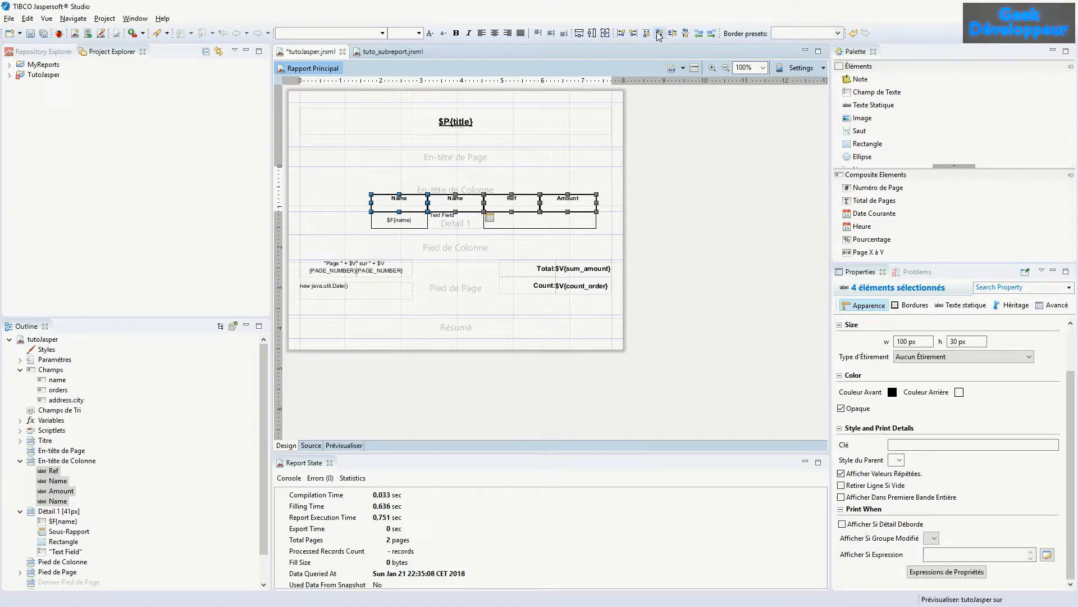
# Apply the first solid-line border preset to the new text field in the Detail 1 band.
pyautogui.keyDown('shift'); pyautogui.click(458, 225); pyautogui.keyUp('shift')
pyautogui.click(458, 225)
pyautogui.click(838, 33)
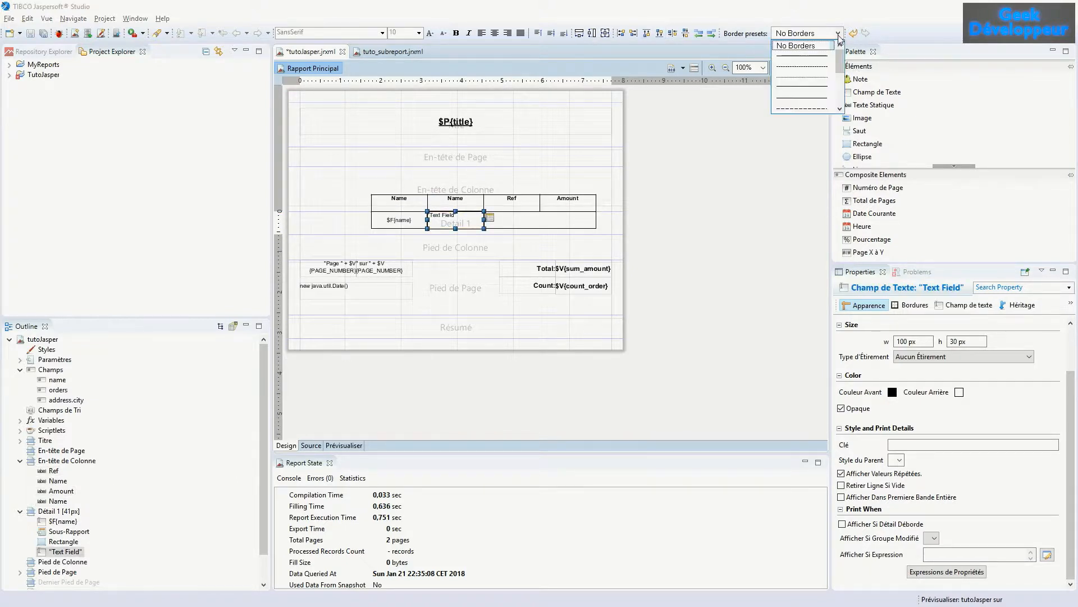
pyautogui.click(803, 57)
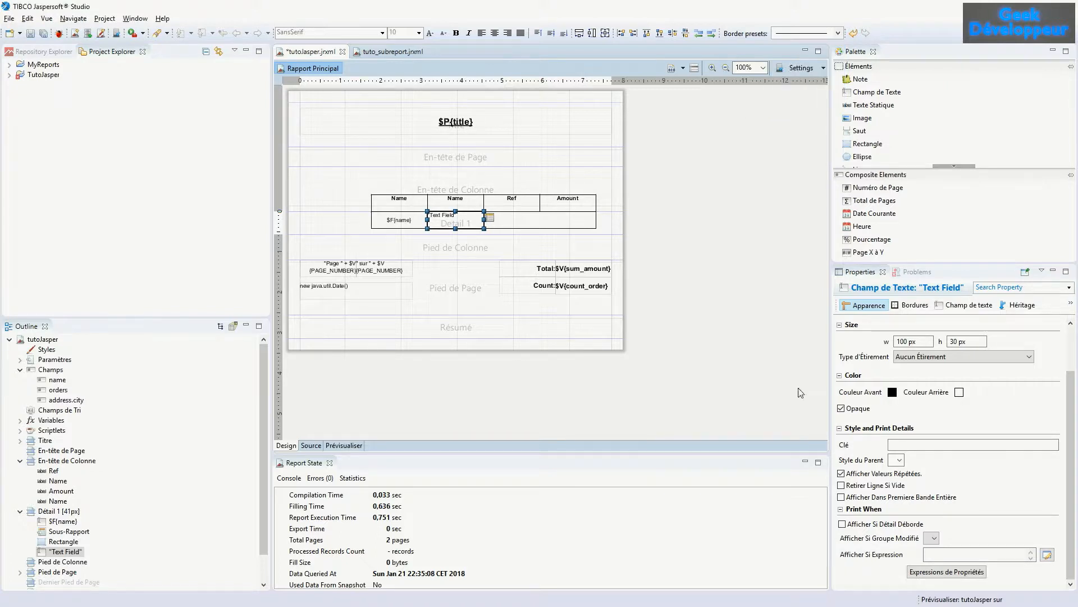
# Enable Afficher Si Détail Déborde for the text field and set its stretch type to Relatif au plus Grand Object (deprecated).
pyautogui.click(843, 523)
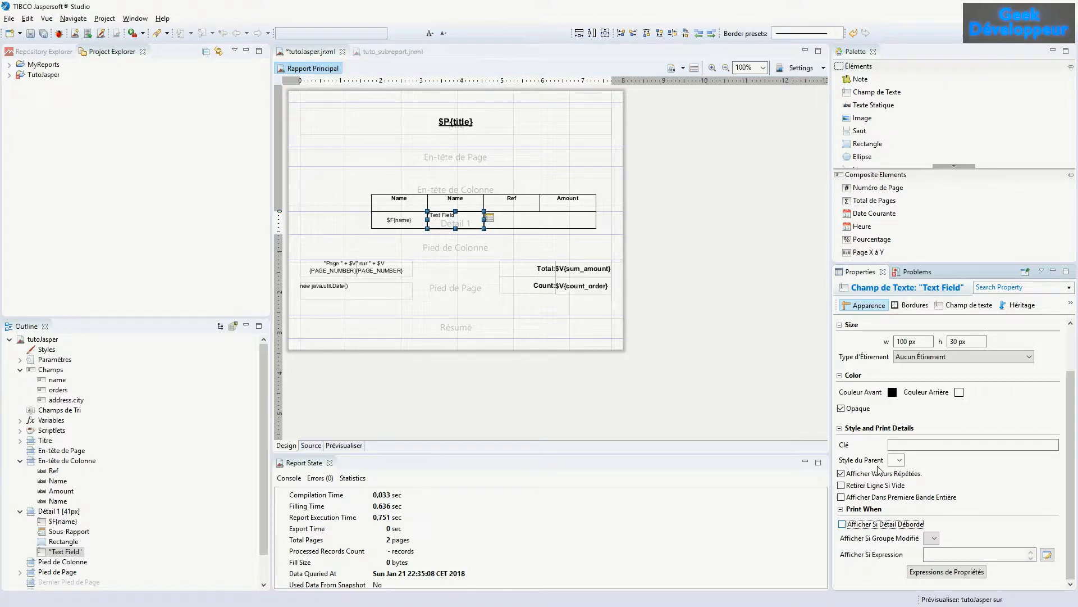
pyautogui.click(913, 359)
pyautogui.click(911, 371)
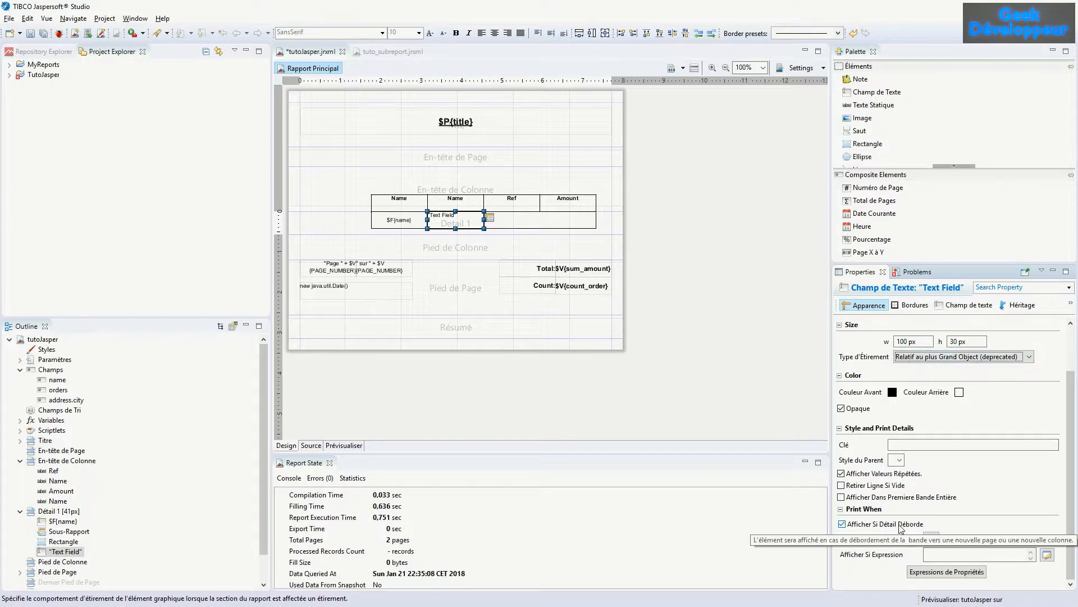
# Center the text field's content horizontally and vertically, leaving it without bold.
pyautogui.click(456, 34)
pyautogui.click(458, 36)
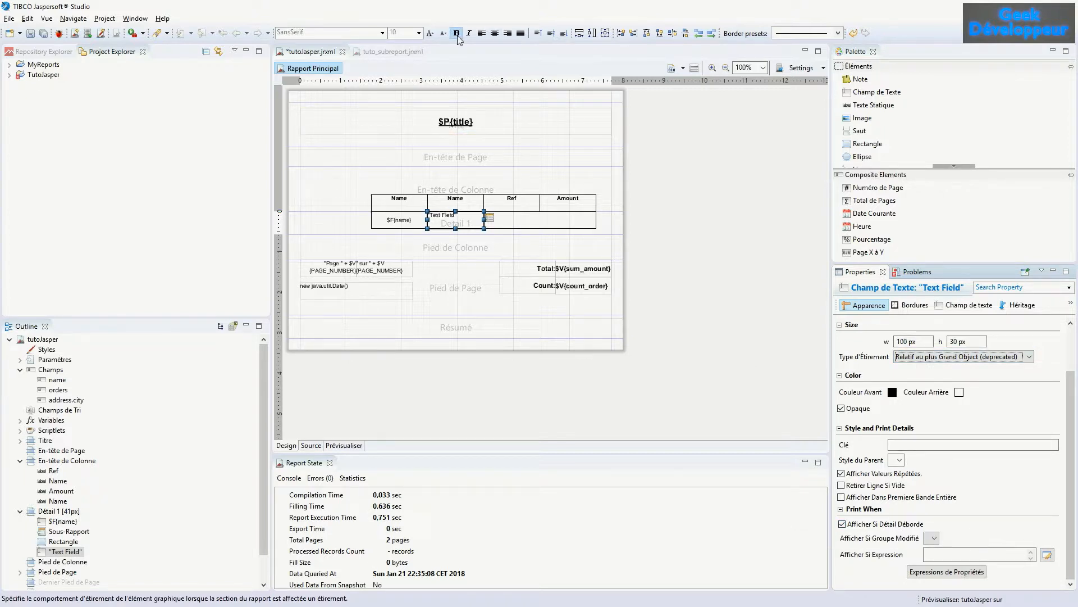
pyautogui.click(495, 35)
pyautogui.click(551, 34)
# Set the text field's expression to $F{address.city}.
pyautogui.click(951, 308)
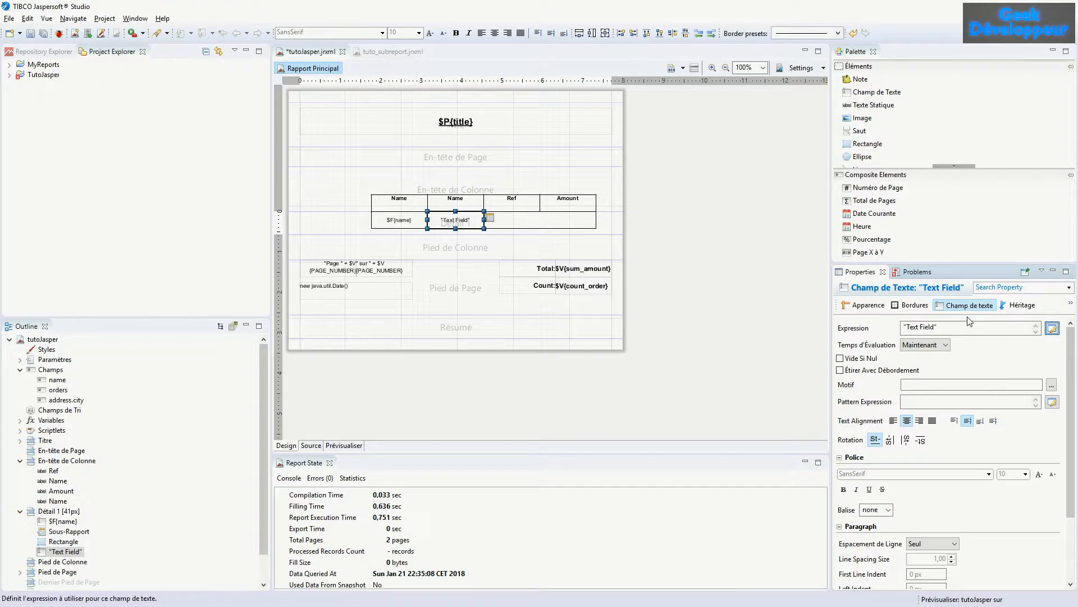
pyautogui.click(1052, 328)
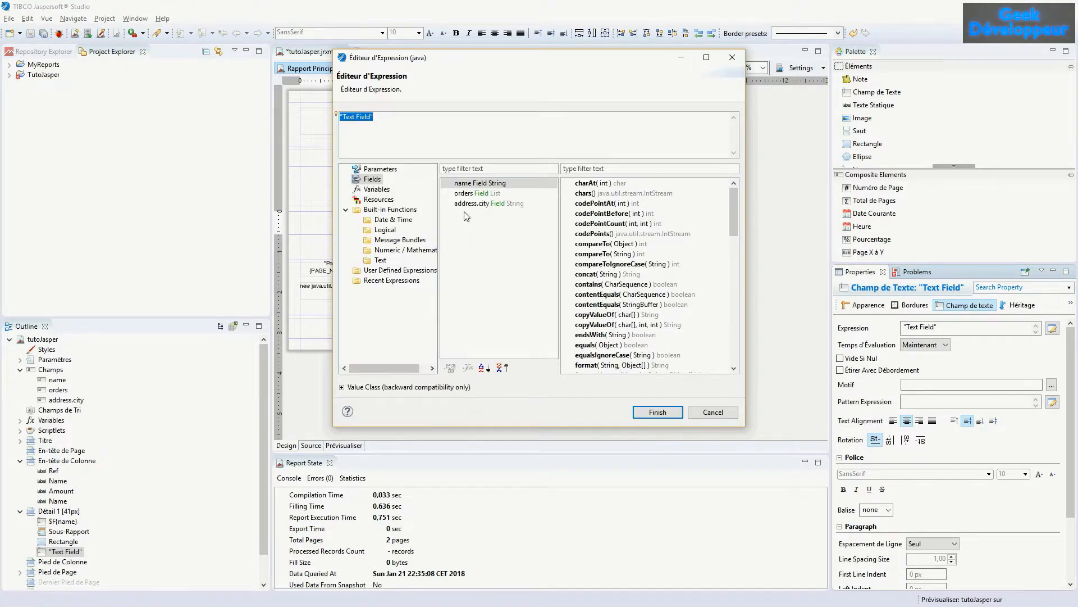
pyautogui.doubleClick(464, 204)
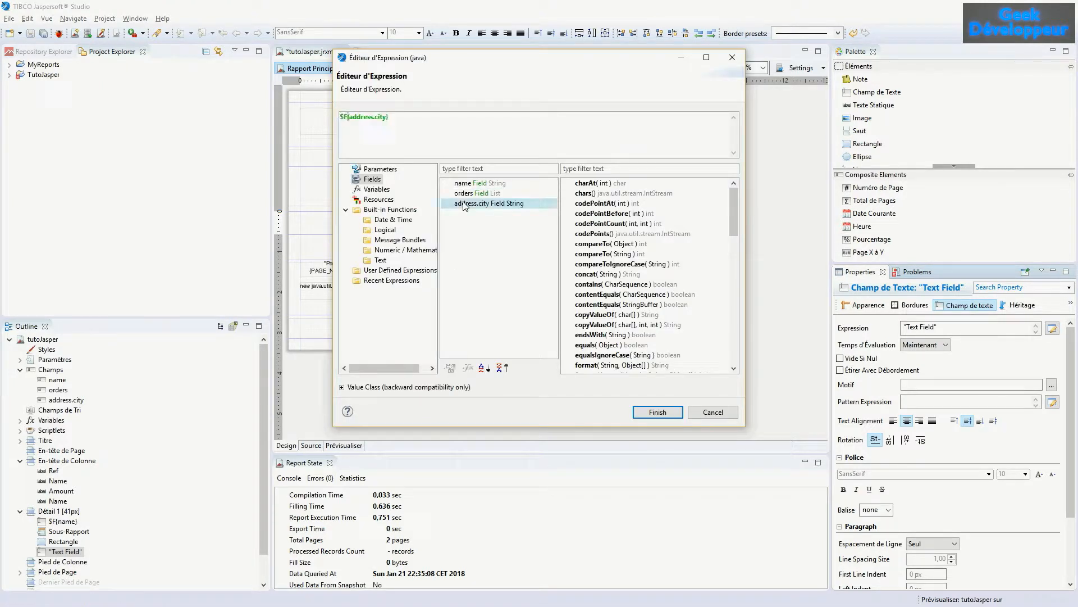
pyautogui.click(654, 416)
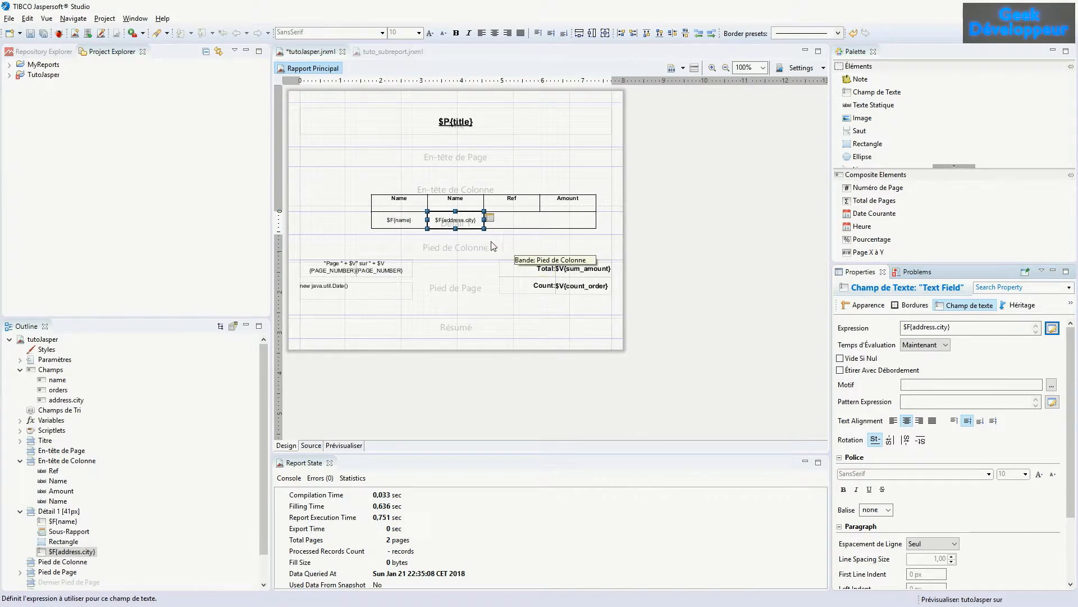
# Save the report and preview its first page down to the footer.
pyautogui.hotkey('ctrl', 's')
pyautogui.click(344, 445)
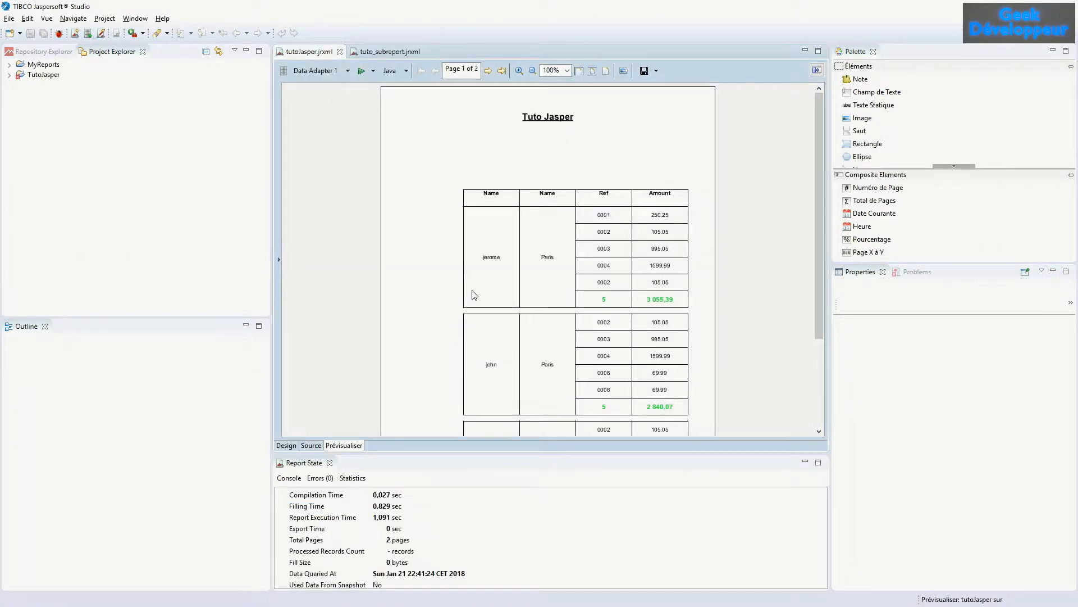
pyautogui.scroll(-3, 475, 294)
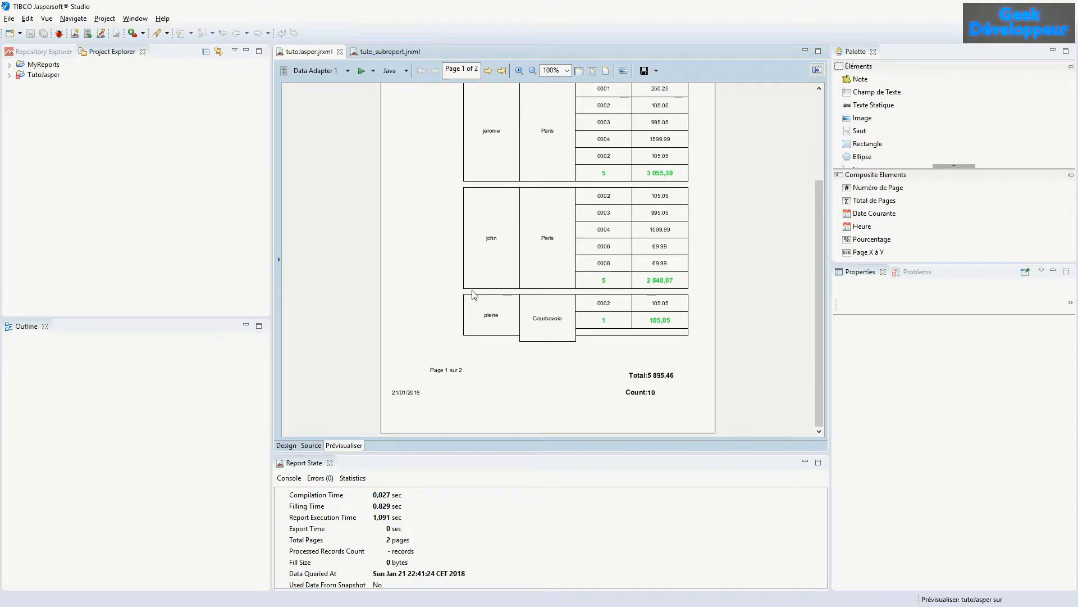
# Review the report preview from the column headings down to the first page's footer and on to page 2.
pyautogui.scroll(3, 519, 282)
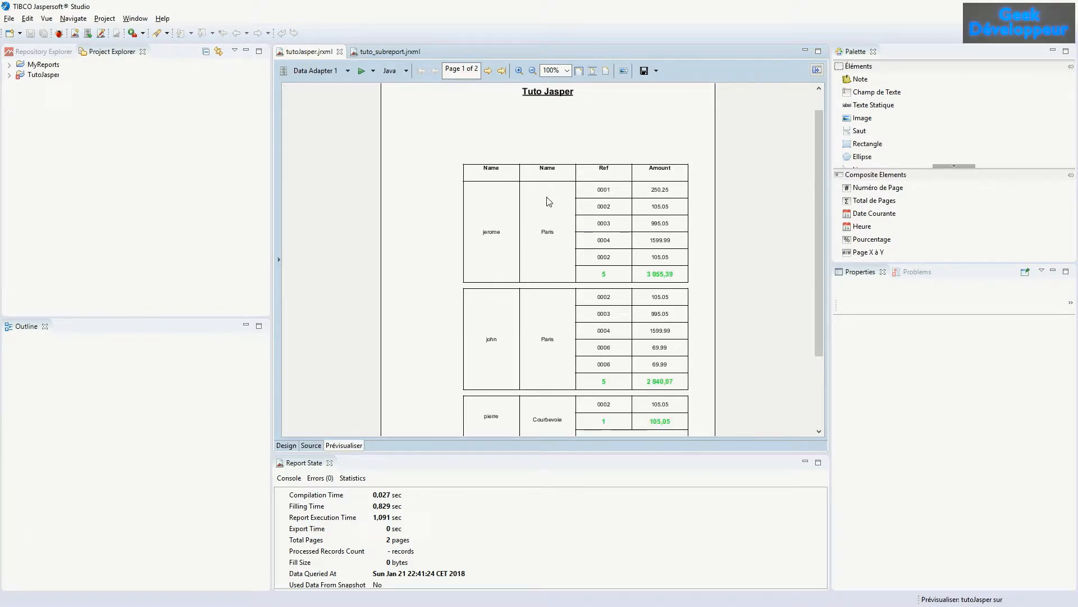
pyautogui.scroll(-3, 549, 199)
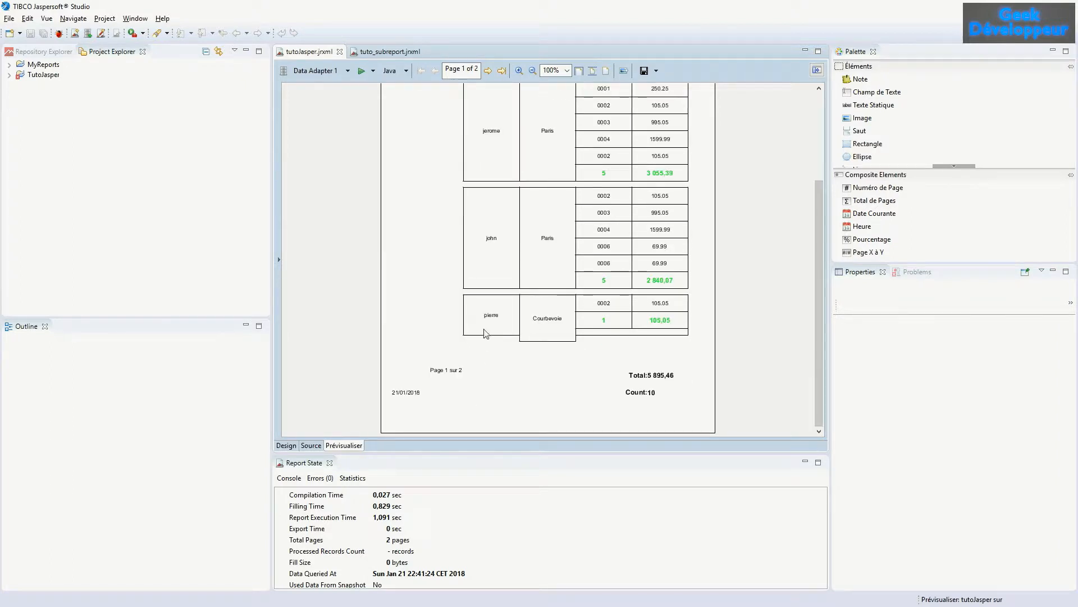
pyautogui.click(487, 71)
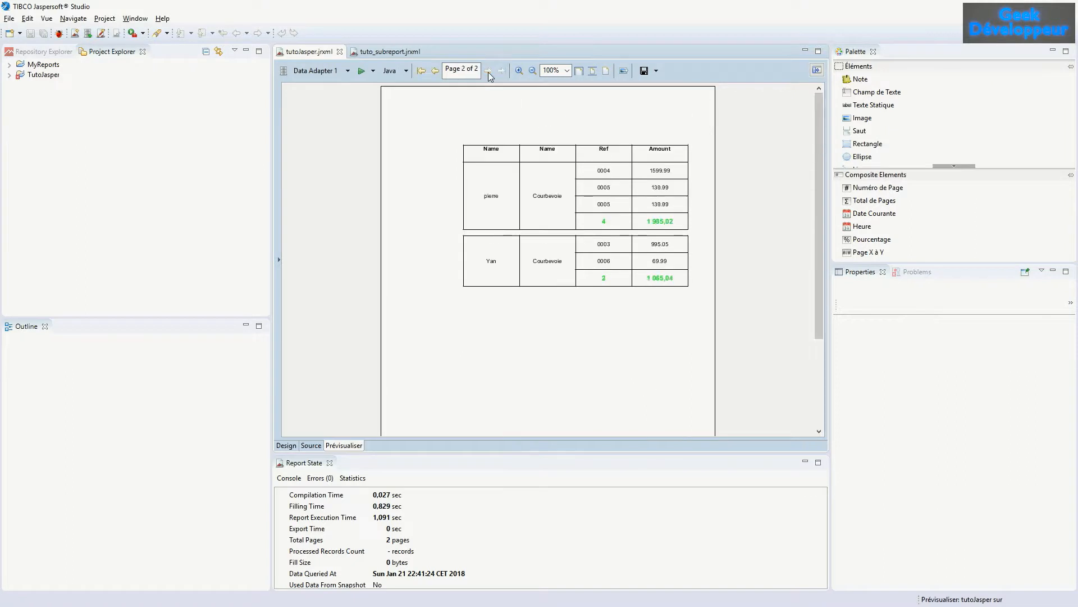
# Return to the report design and change the second Name column header's text to City.
pyautogui.click(286, 446)
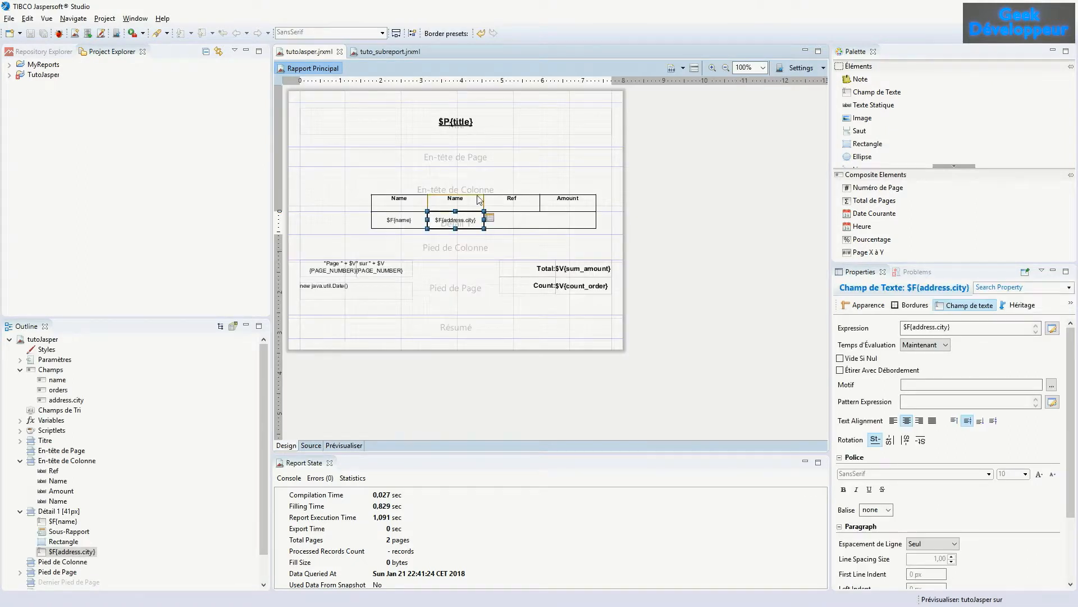
pyautogui.doubleClick(454, 206)
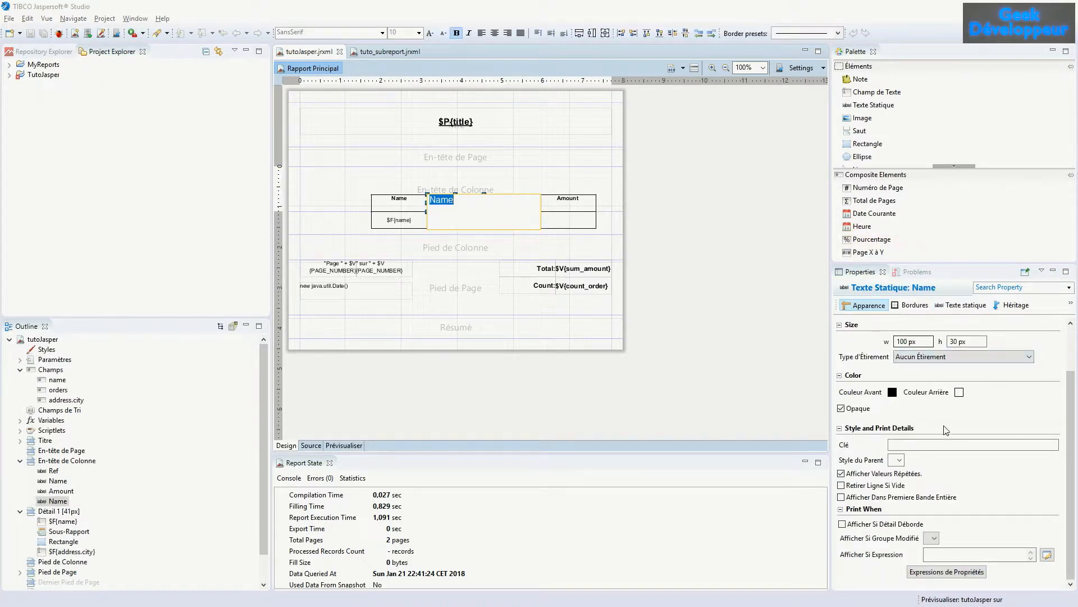
pyautogui.scroll(2, 943, 429)
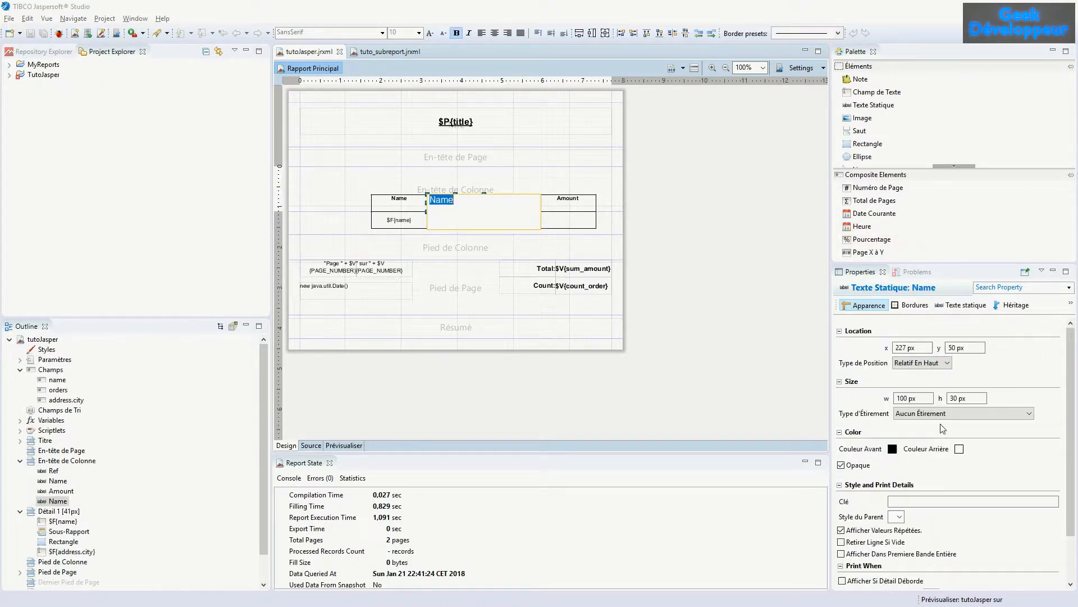
pyautogui.click(955, 305)
pyautogui.doubleClick(873, 329)
pyautogui.write('C')
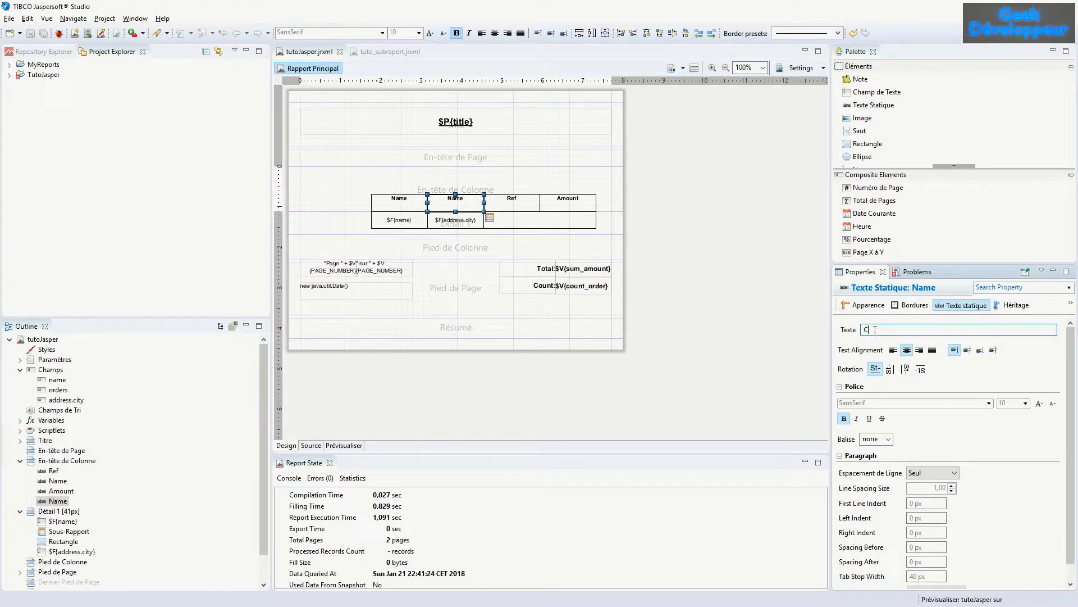
pyautogui.write('ity')
# Reduce the Détail 1 band's height to 30 px so it ends at the row's lower edge, and rerun the preview.
pyautogui.click(414, 231)
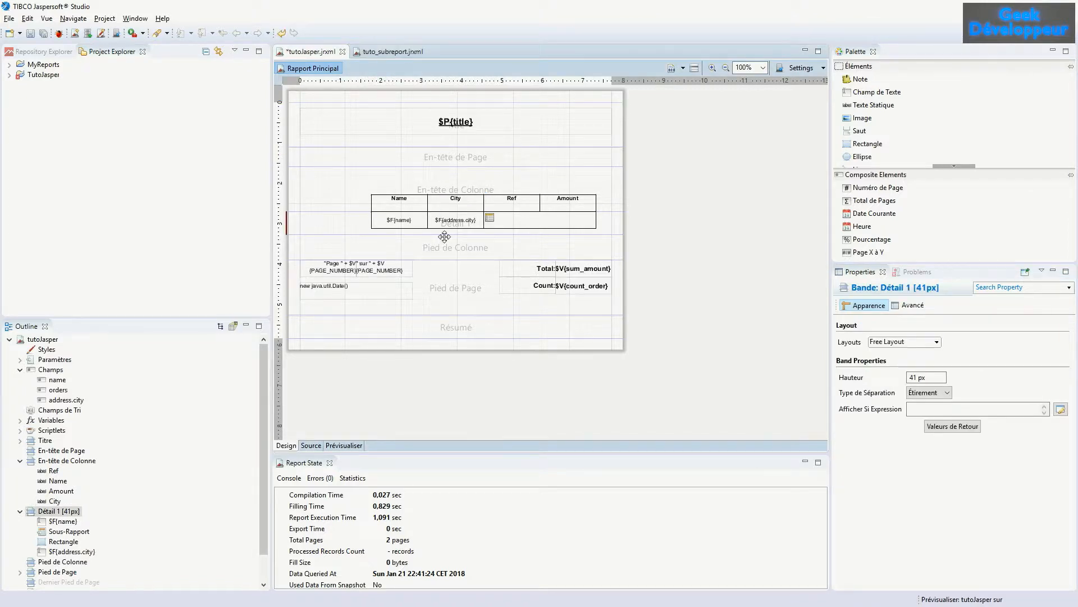
pyautogui.moveTo(450, 236); pyautogui.dragTo(455, 231)
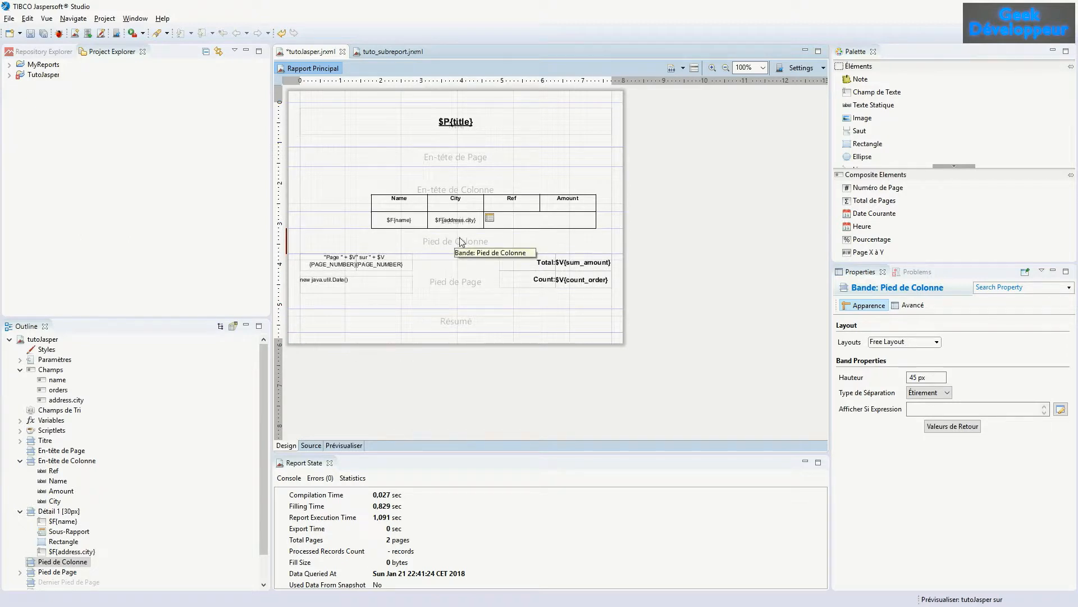
pyautogui.click(353, 221)
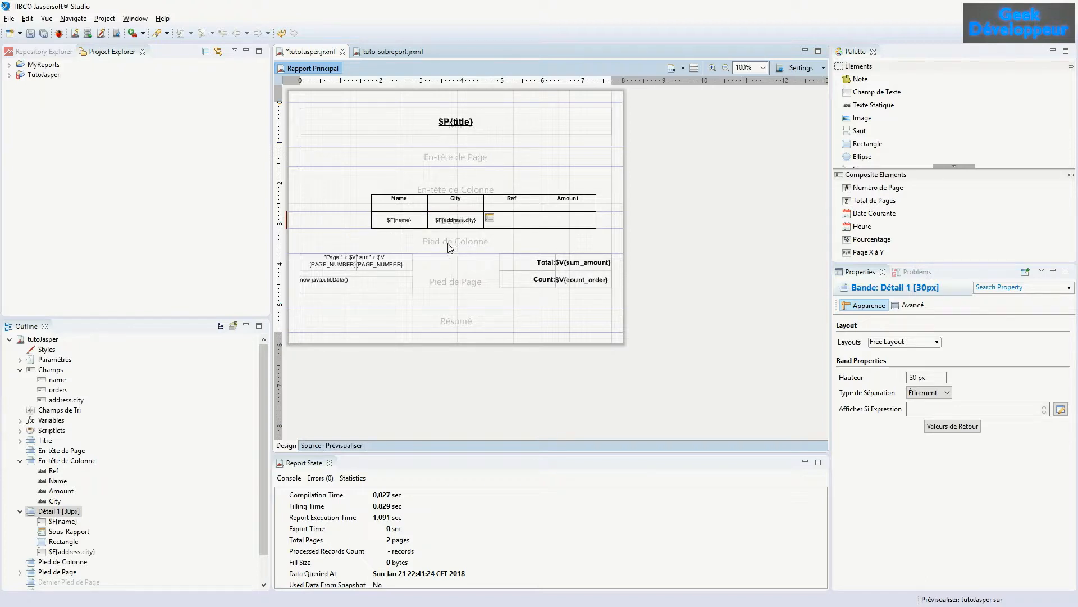
pyautogui.click(356, 447)
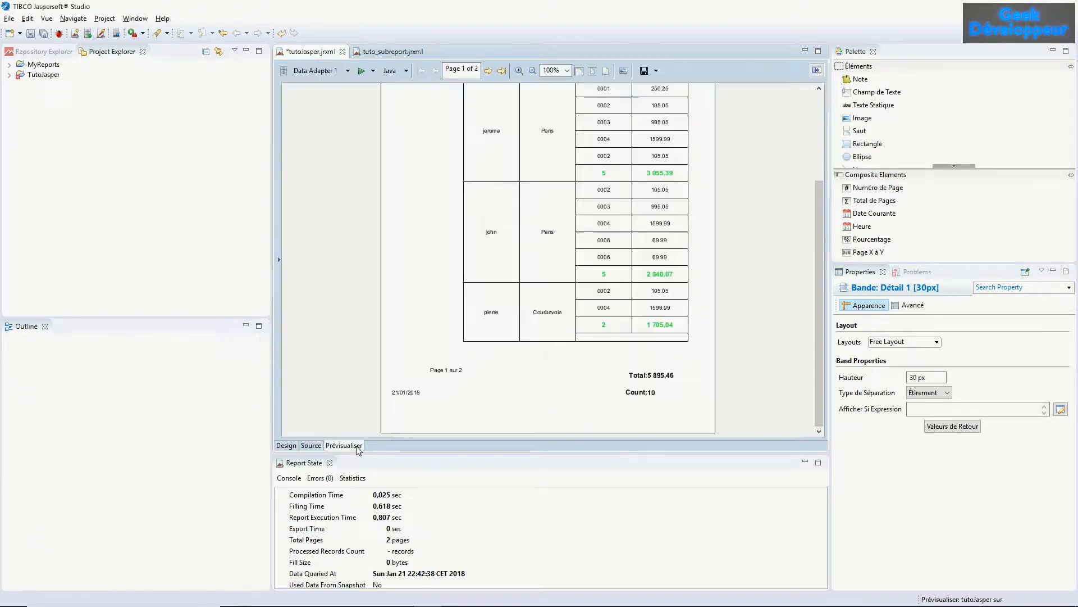
pyautogui.click(361, 72)
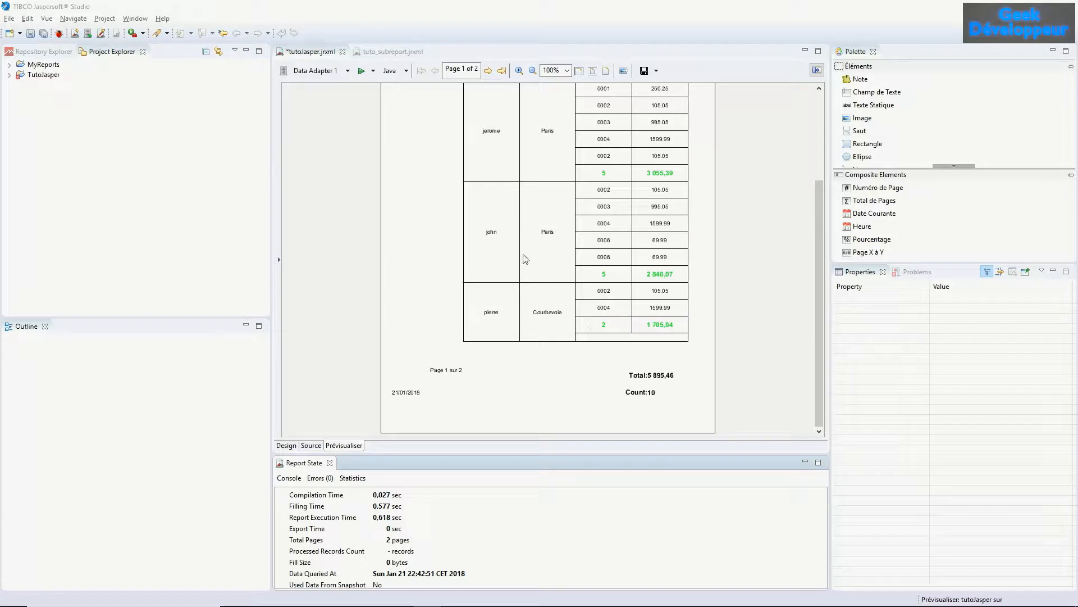
# In the report design, create a group named grpCity on the address.city field, with a group footer but no group header.
pyautogui.click(286, 445)
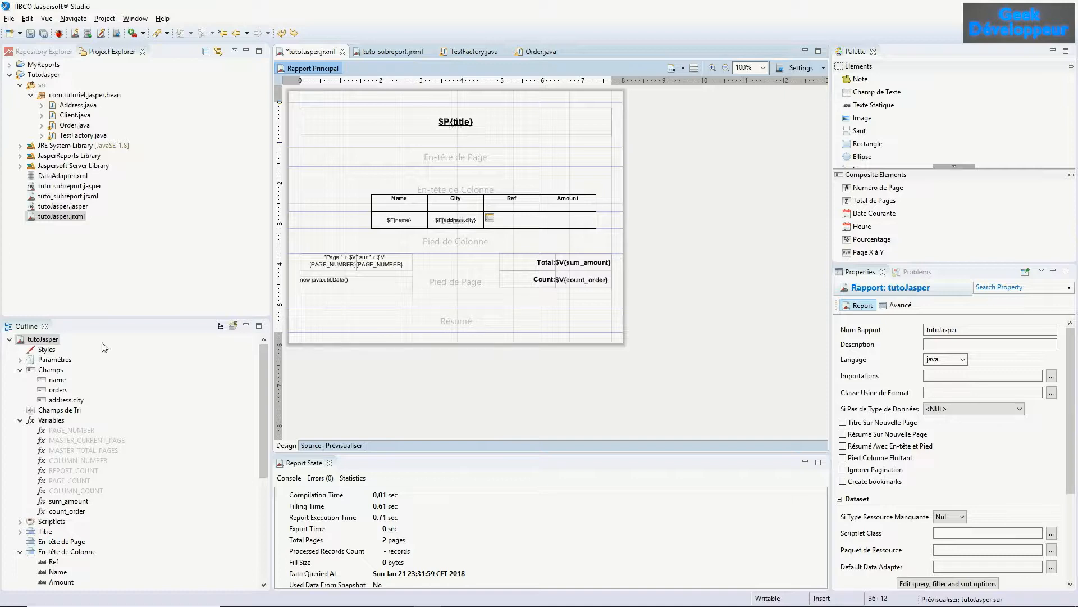
pyautogui.rightClick(42, 341)
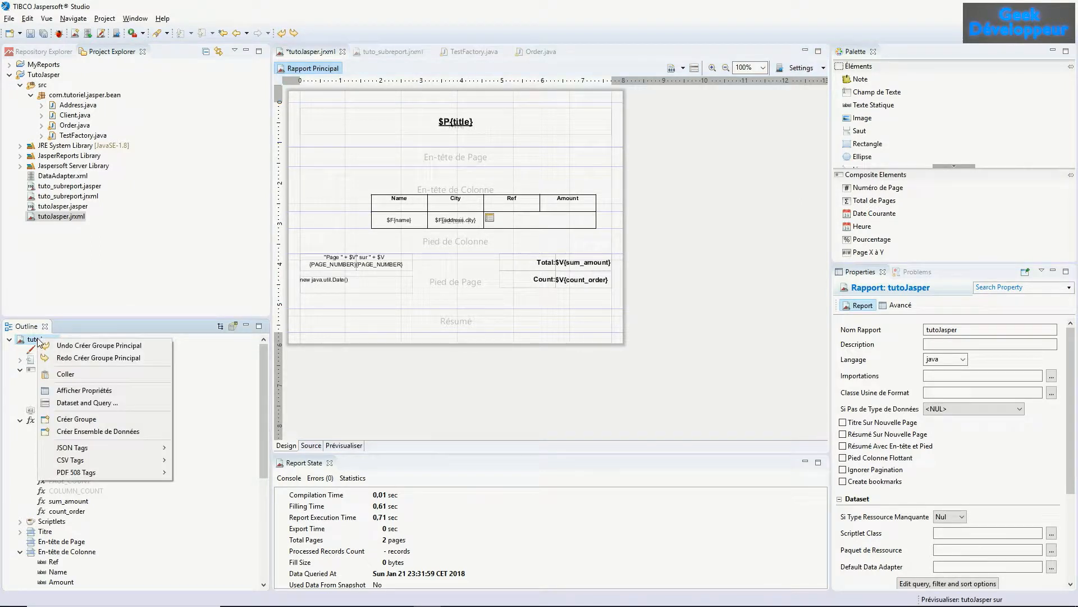
pyautogui.click(91, 422)
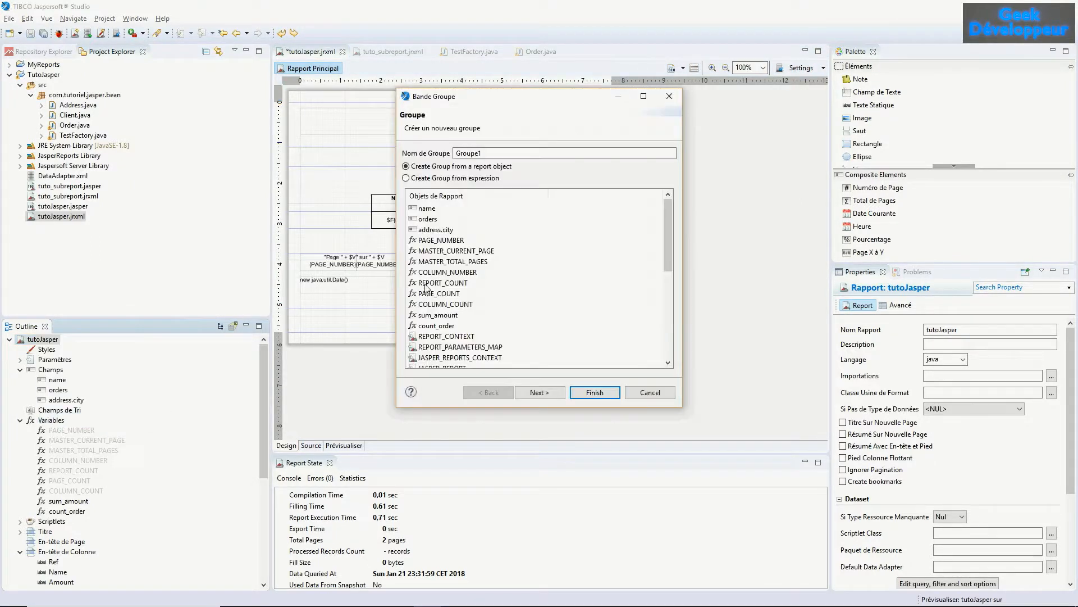
pyautogui.write('grpCity')
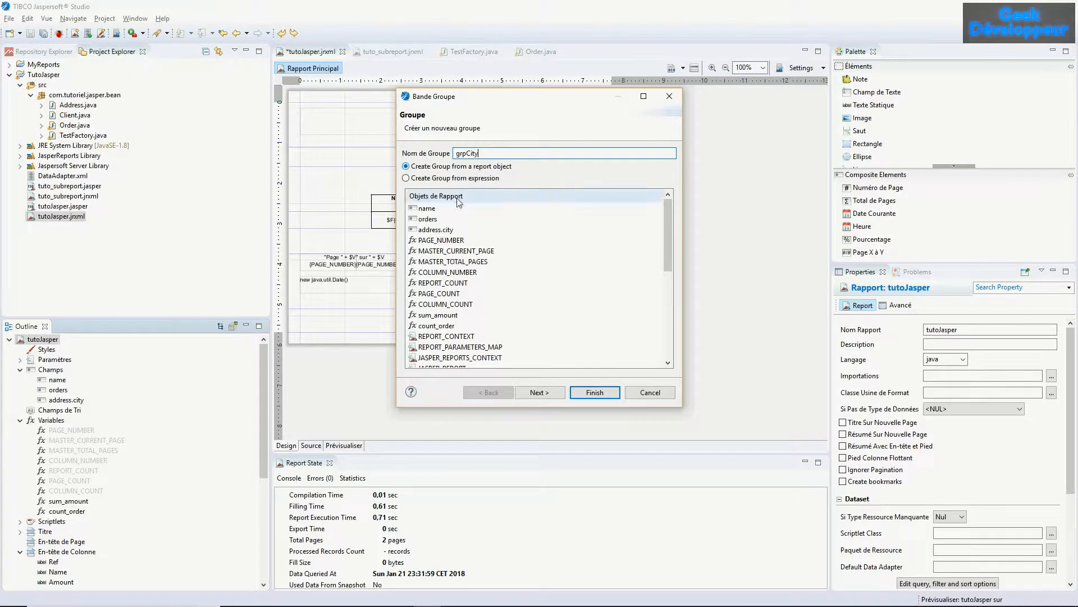
pyautogui.click(439, 232)
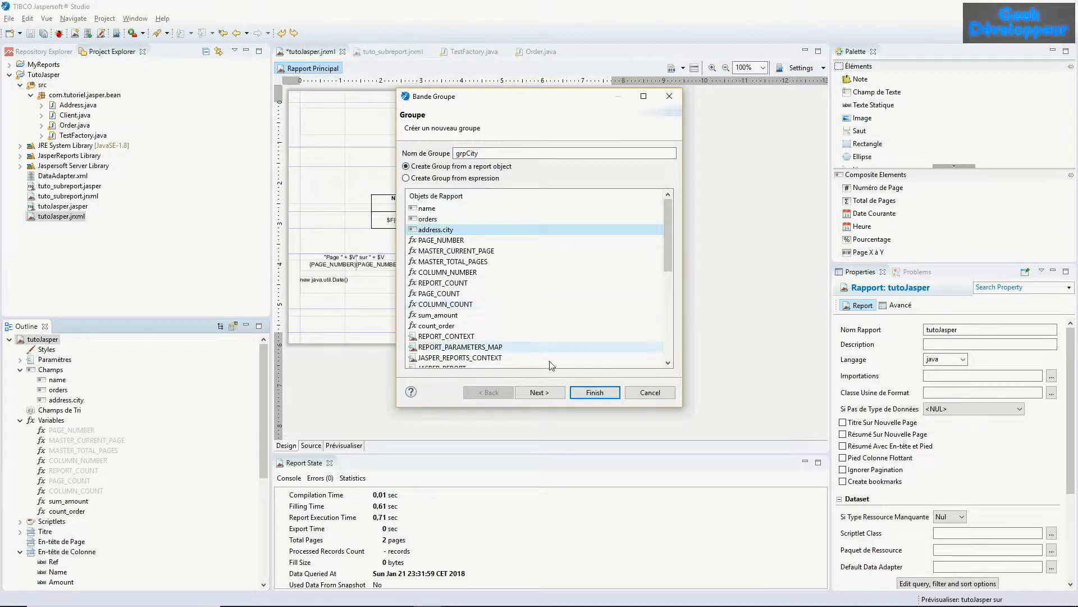
pyautogui.click(539, 392)
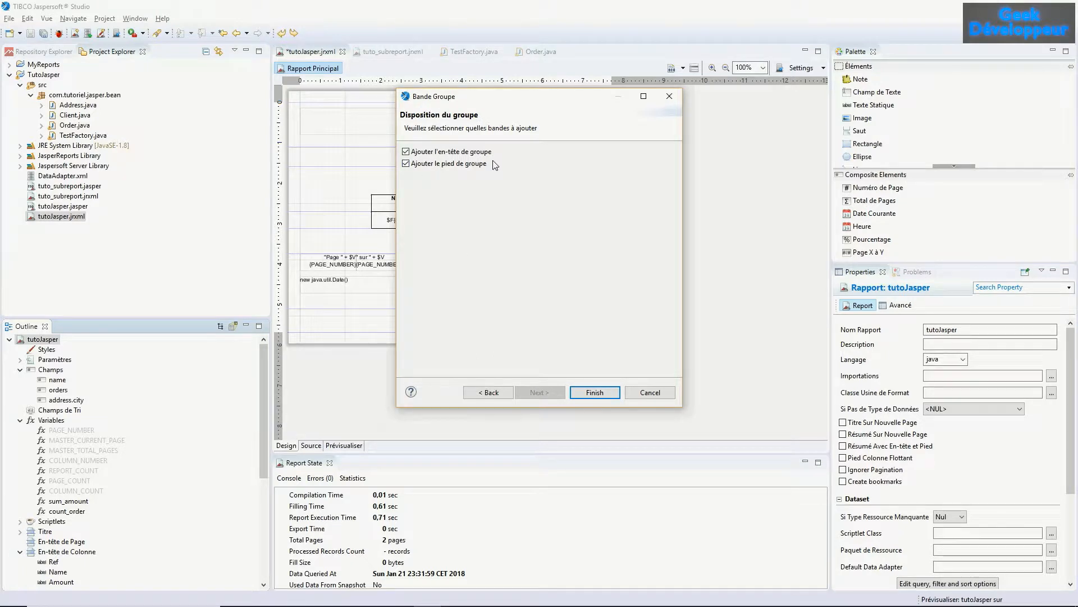
pyautogui.click(406, 153)
pyautogui.click(598, 393)
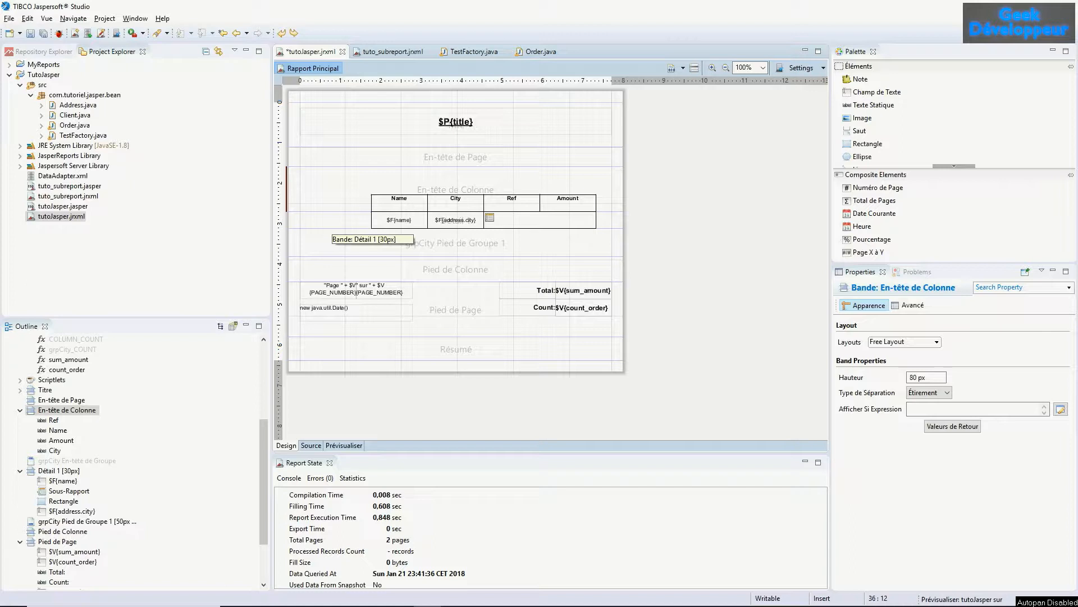
# Create a new report variable and name it sum_amount_city.
pyautogui.moveTo(266, 422); pyautogui.dragTo(266, 352)
pyautogui.click(52, 421)
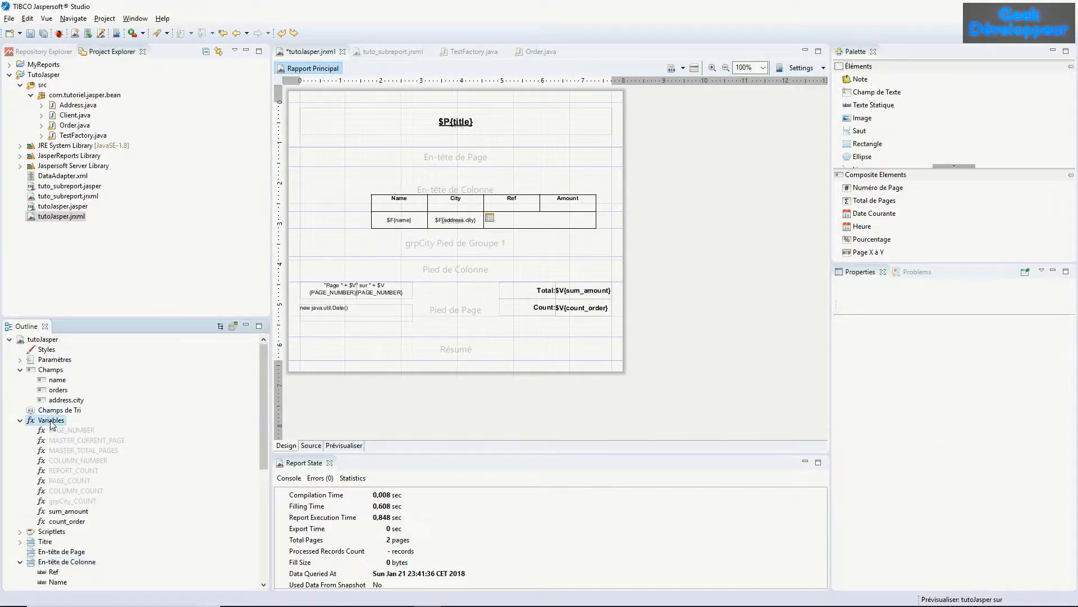
pyautogui.rightClick(51, 424)
pyautogui.click(125, 502)
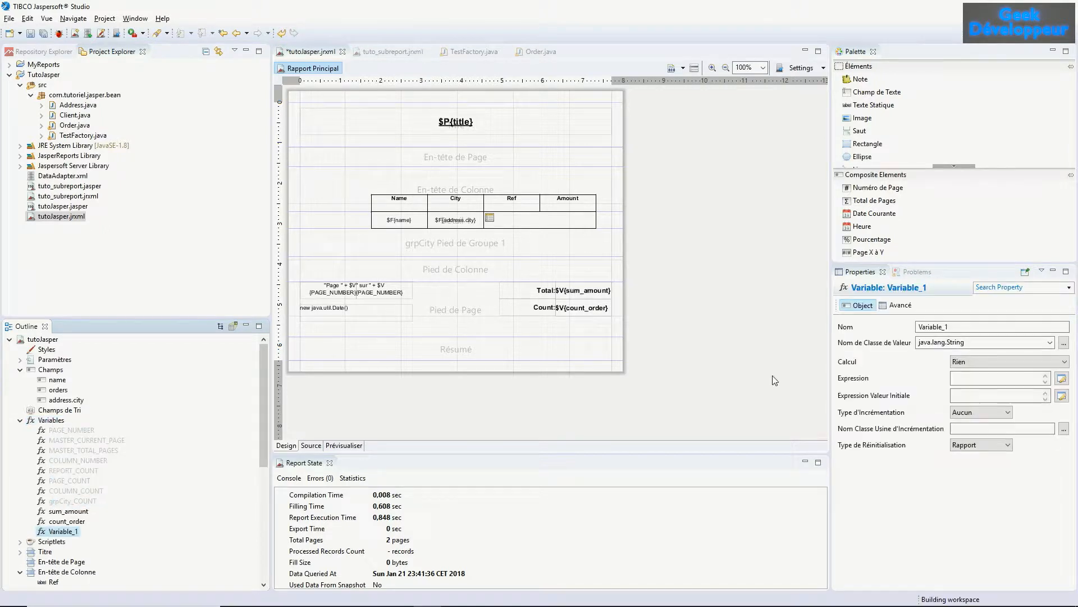
pyautogui.doubleClick(932, 326)
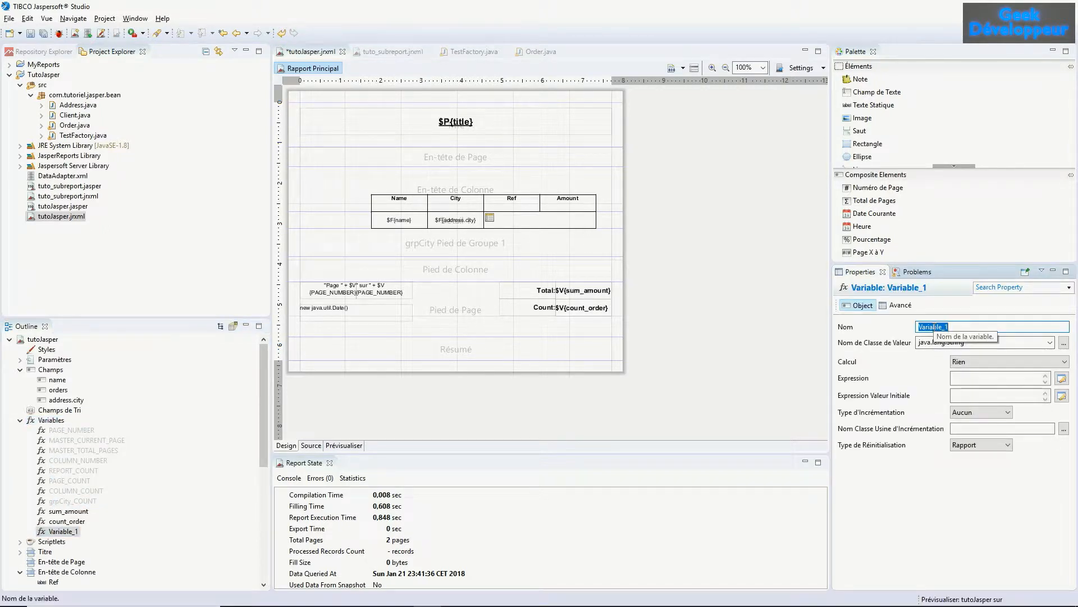
pyautogui.write('s')
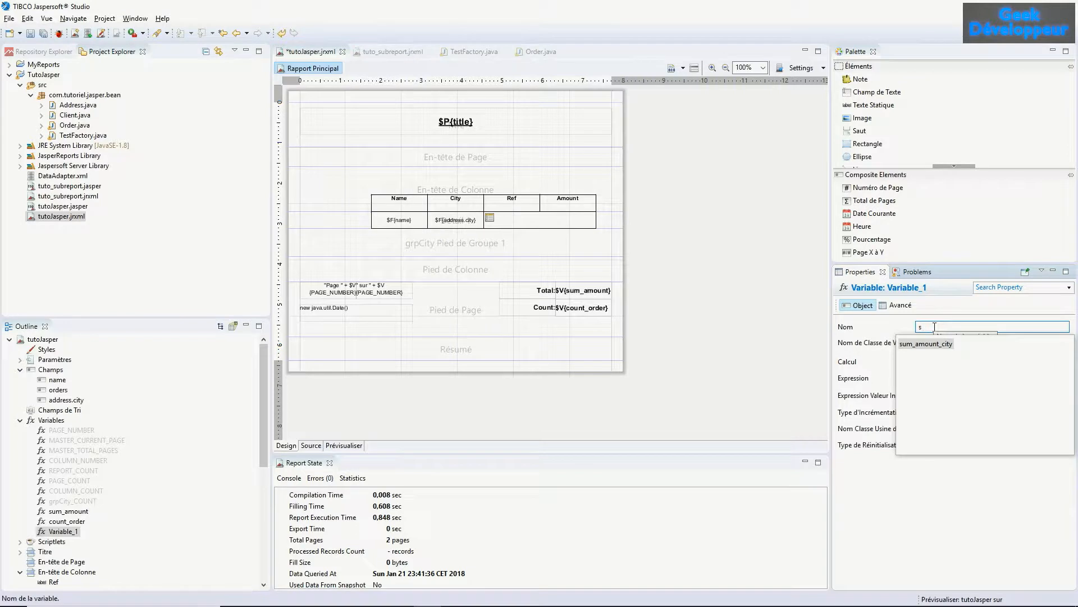
pyautogui.doubleClick(932, 344)
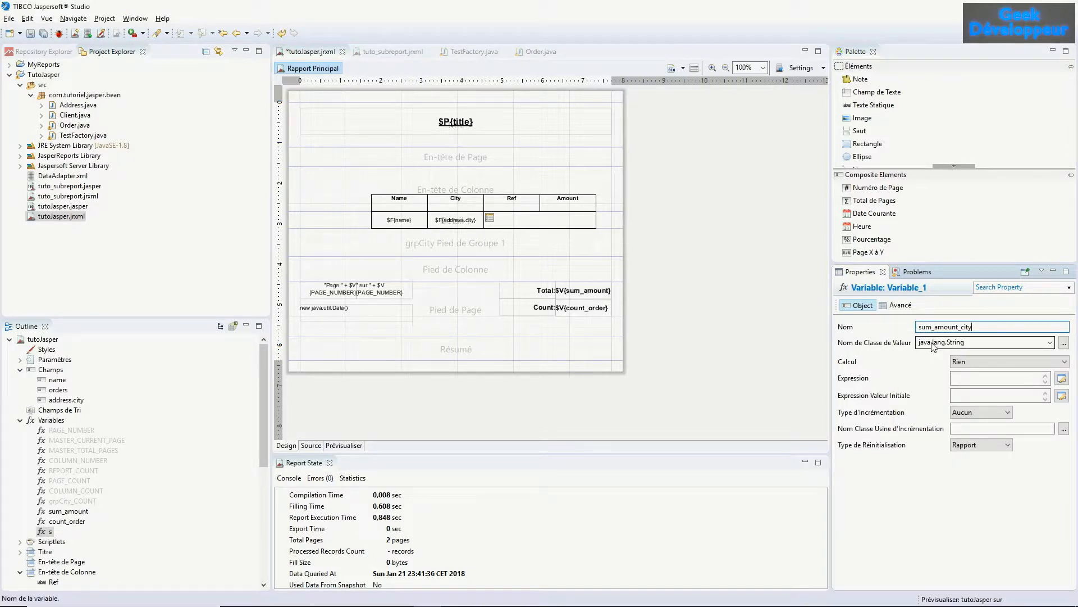
# Set the sum_amount_city variable's value class to java.lang.Double and its calculation to Somme.
pyautogui.click(1050, 342)
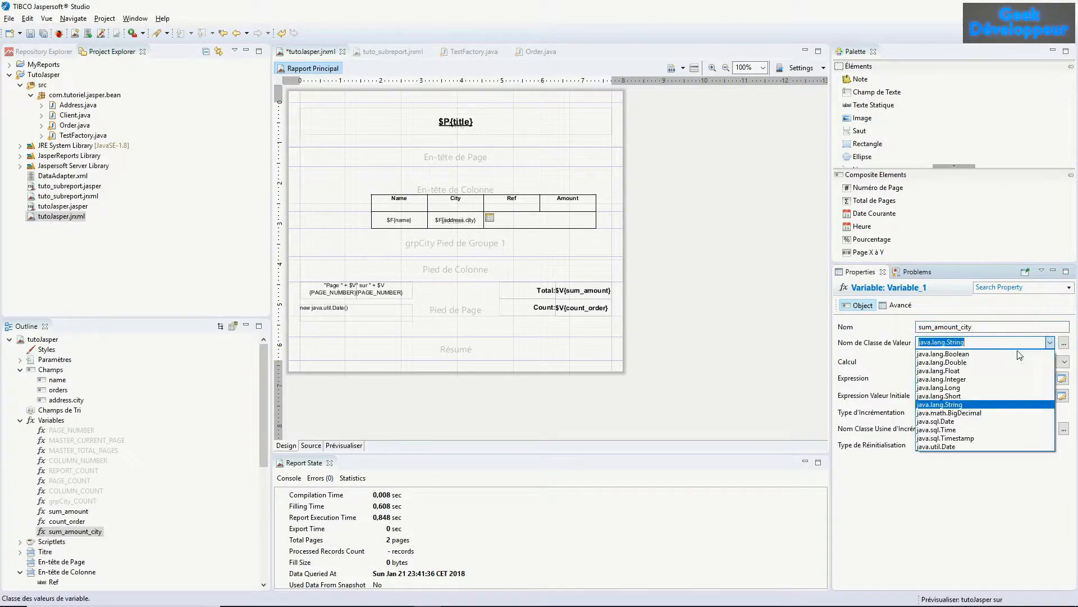
pyautogui.click(958, 362)
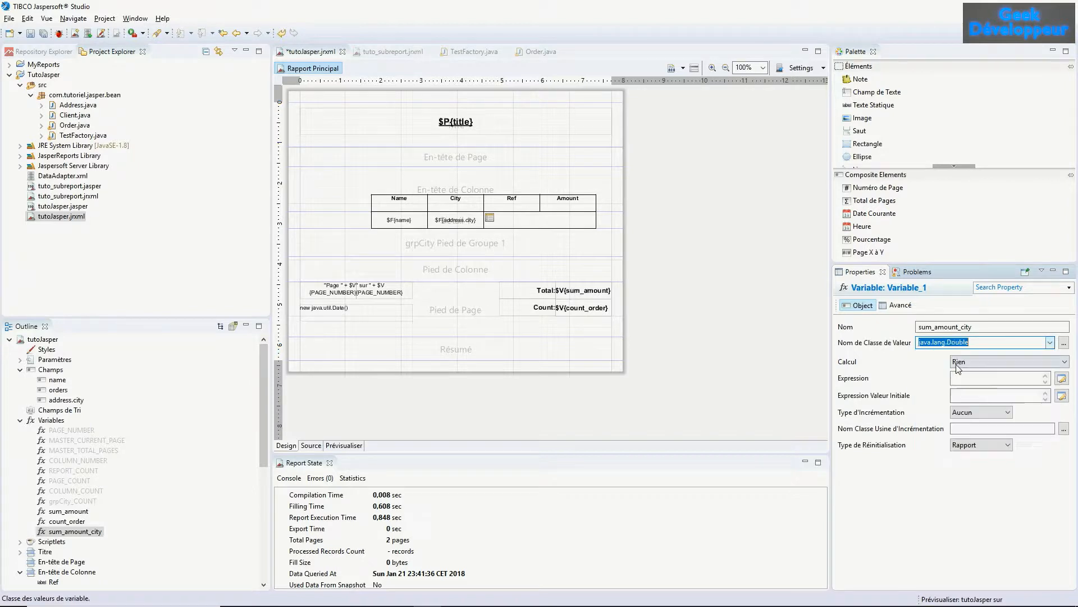
pyautogui.click(957, 364)
pyautogui.click(958, 364)
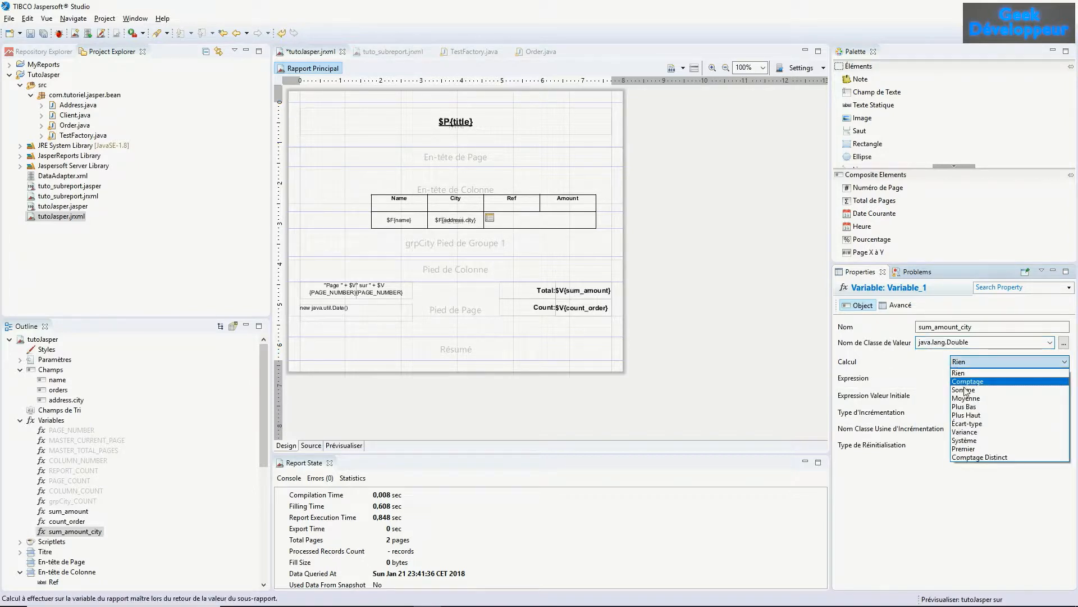
pyautogui.click(964, 390)
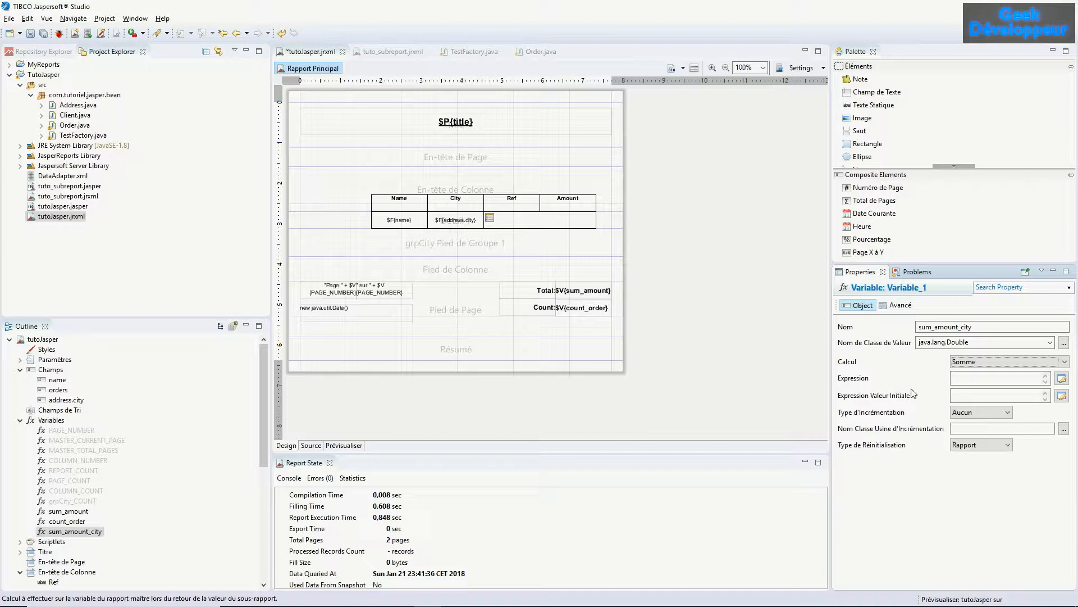
# Set the sum_amount_city variable's initial value expression to 0.0d and its reset type to [Group] grpCity.
pyautogui.click(965, 396)
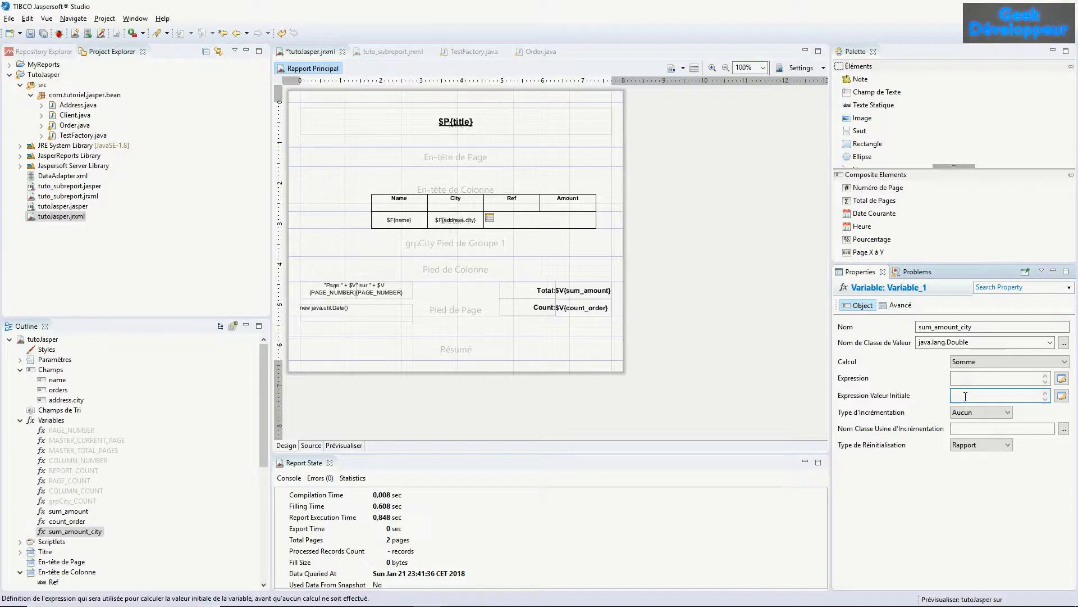
pyautogui.write('0.0')
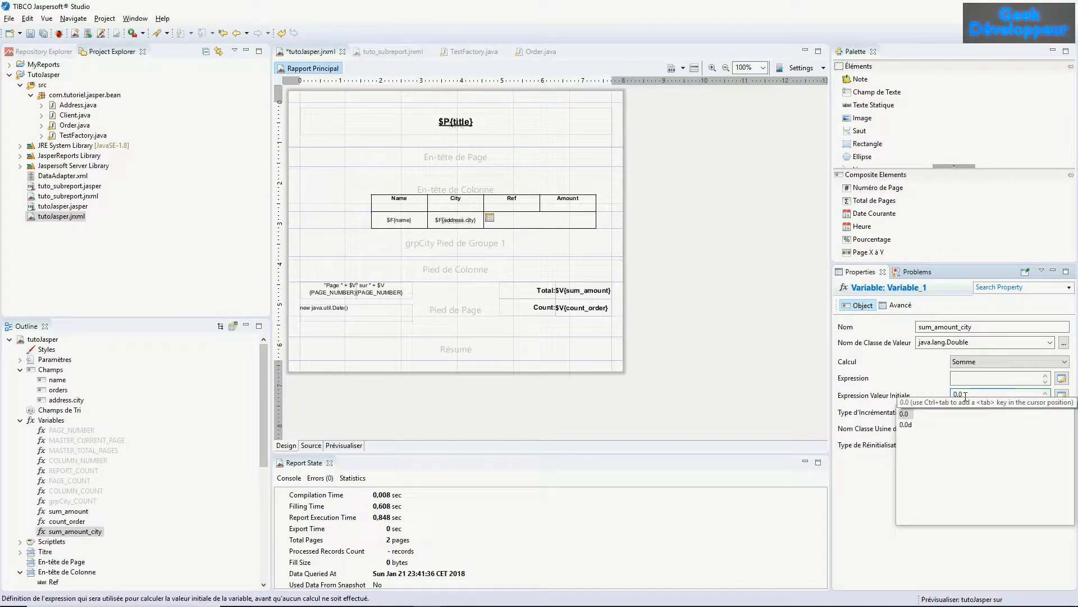
pyautogui.write('d')
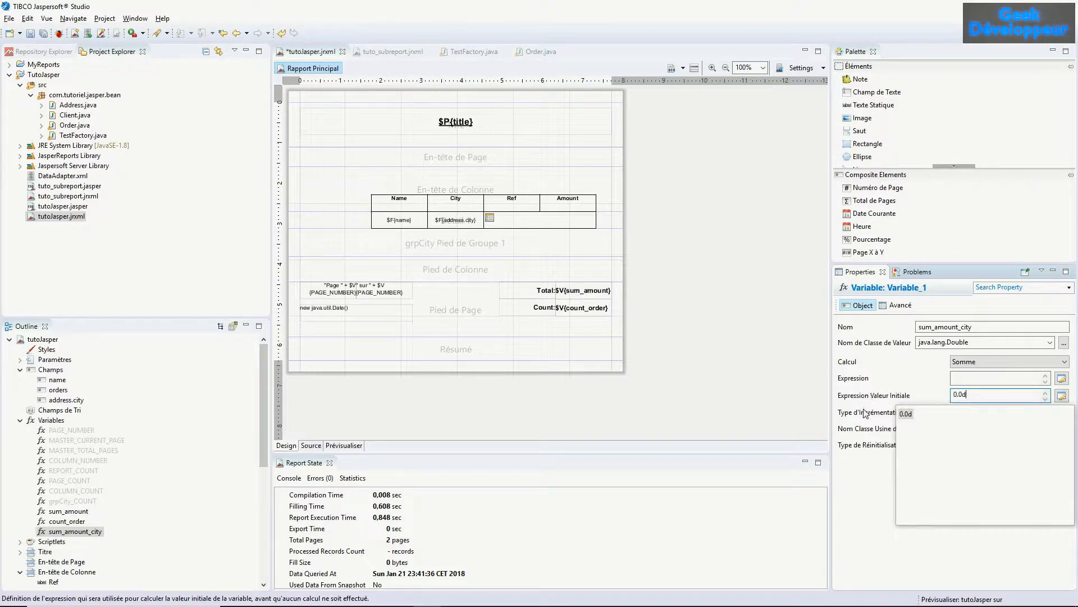
pyautogui.click(886, 512)
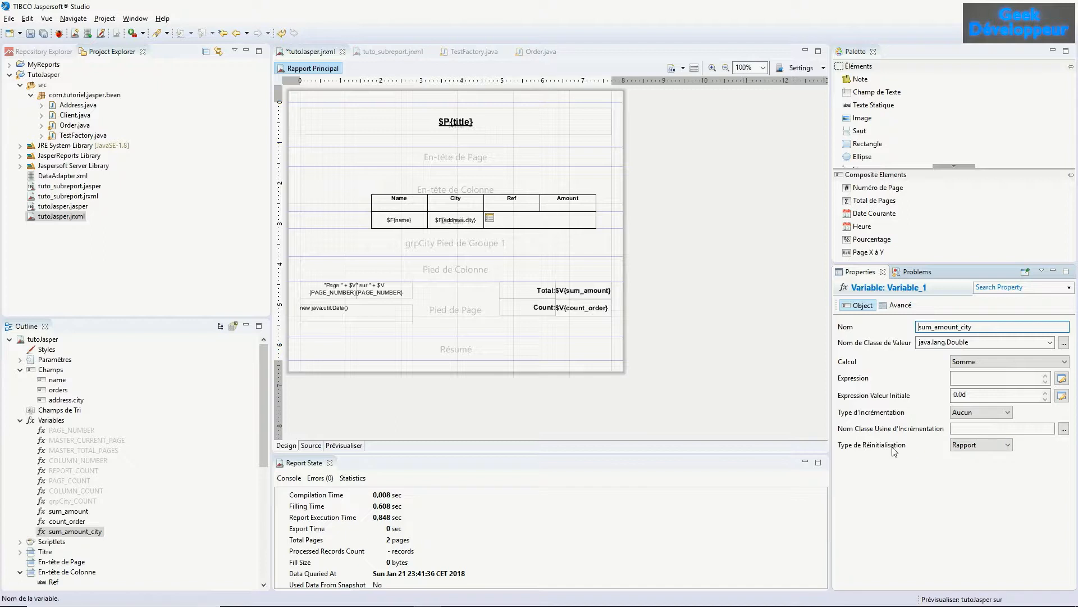
pyautogui.click(961, 444)
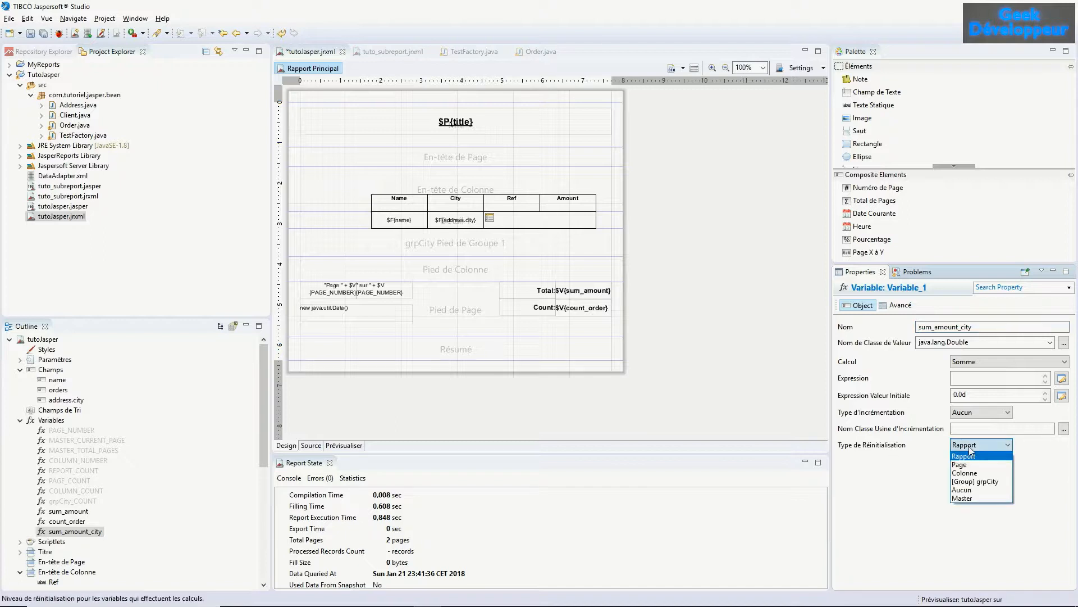
pyautogui.click(1004, 482)
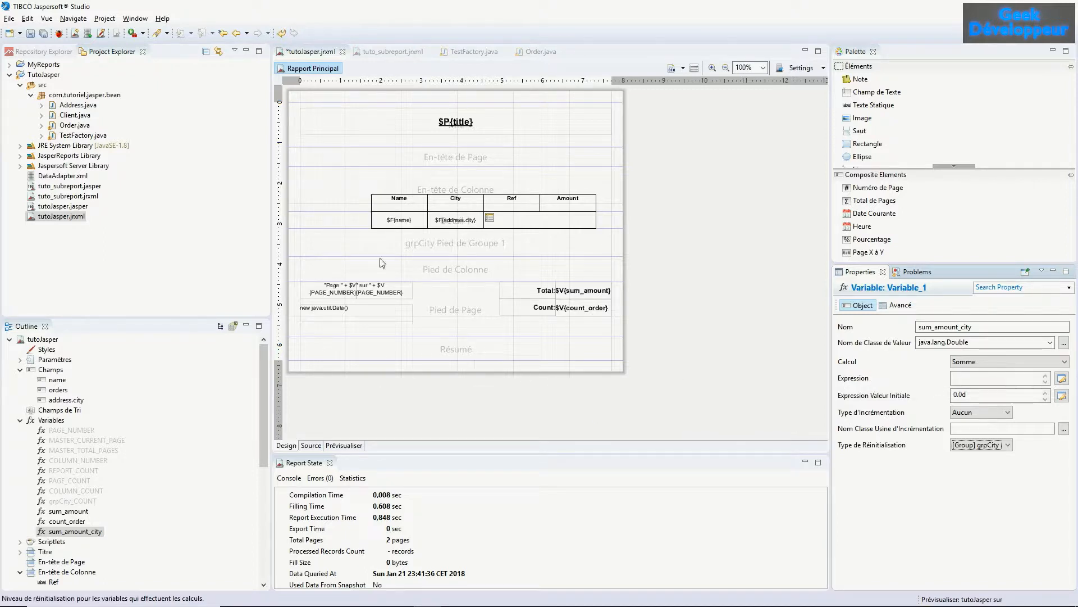
pyautogui.click(342, 226)
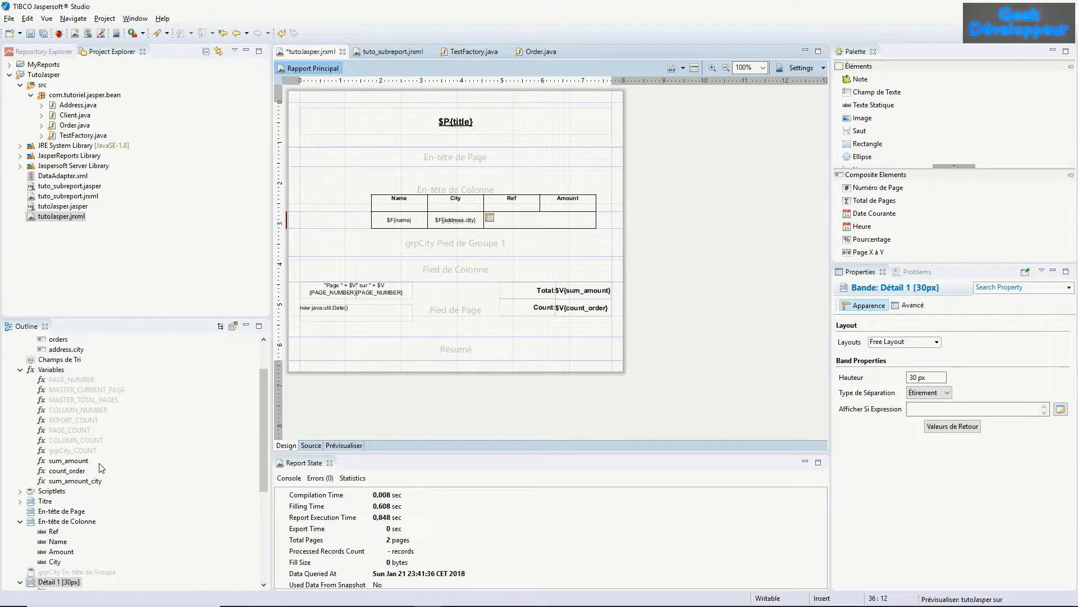
# Add a return value to the Sous-Rapport element that maps sum_sub_amount to the sum_amount_city variable with calculation type Somme.
pyautogui.scroll(-5, 101, 468)
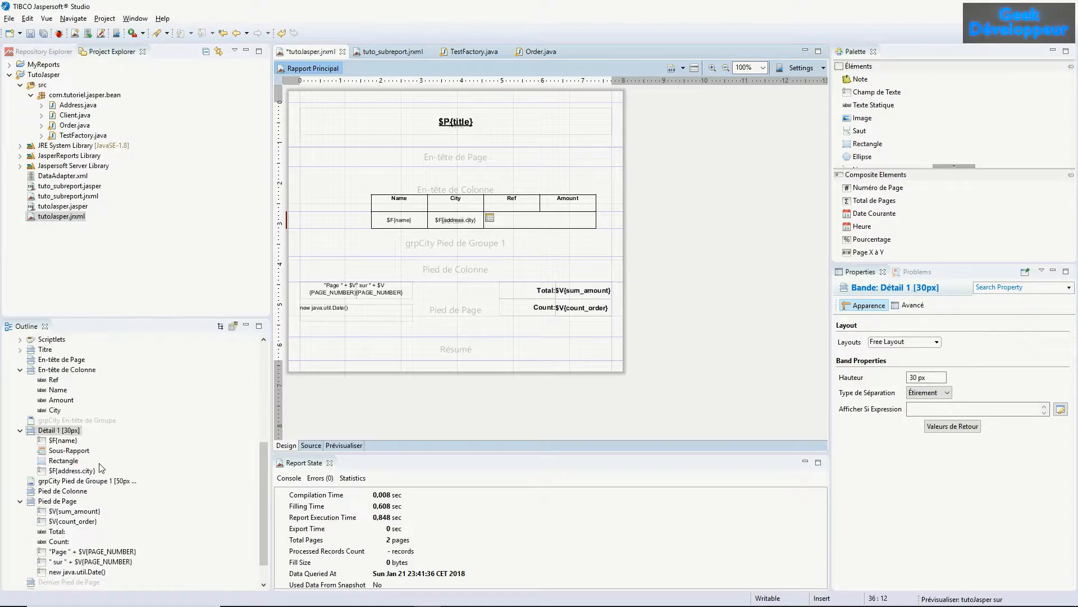
pyautogui.click(69, 451)
pyautogui.click(927, 448)
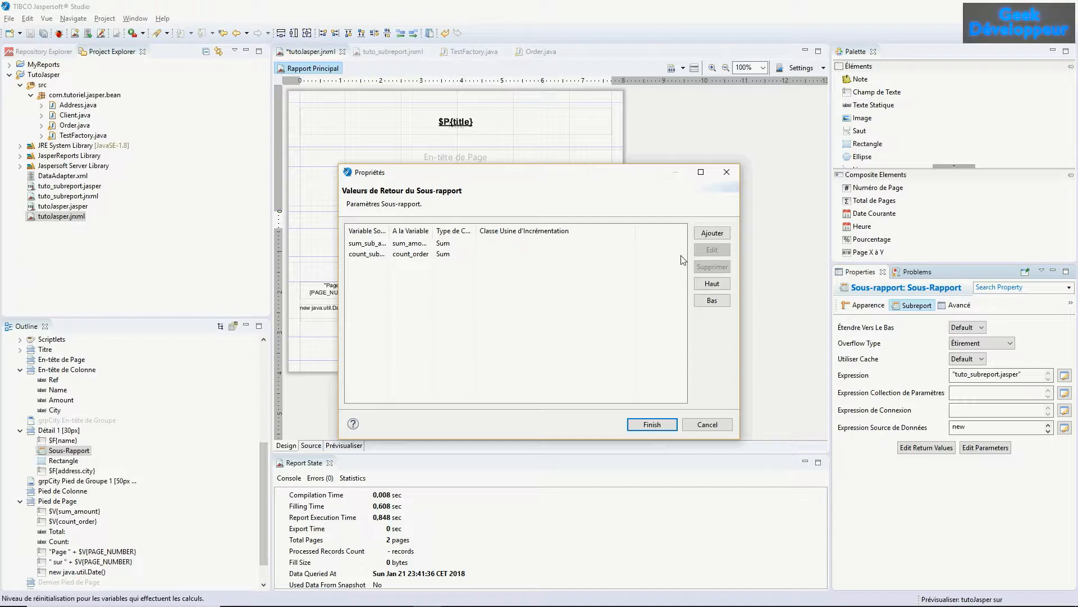
pyautogui.click(712, 233)
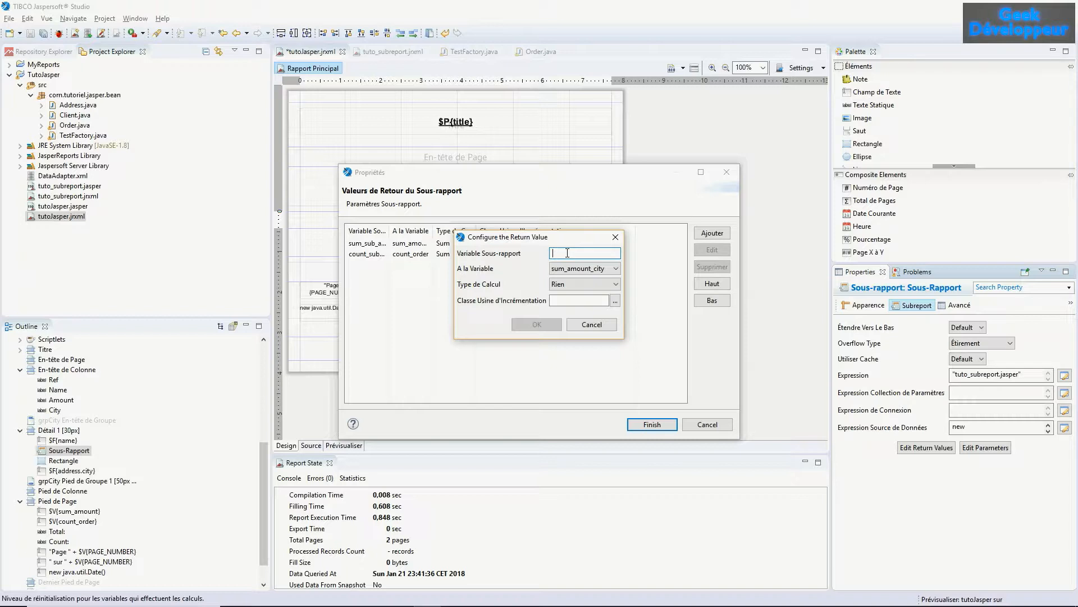
pyautogui.write('sum')
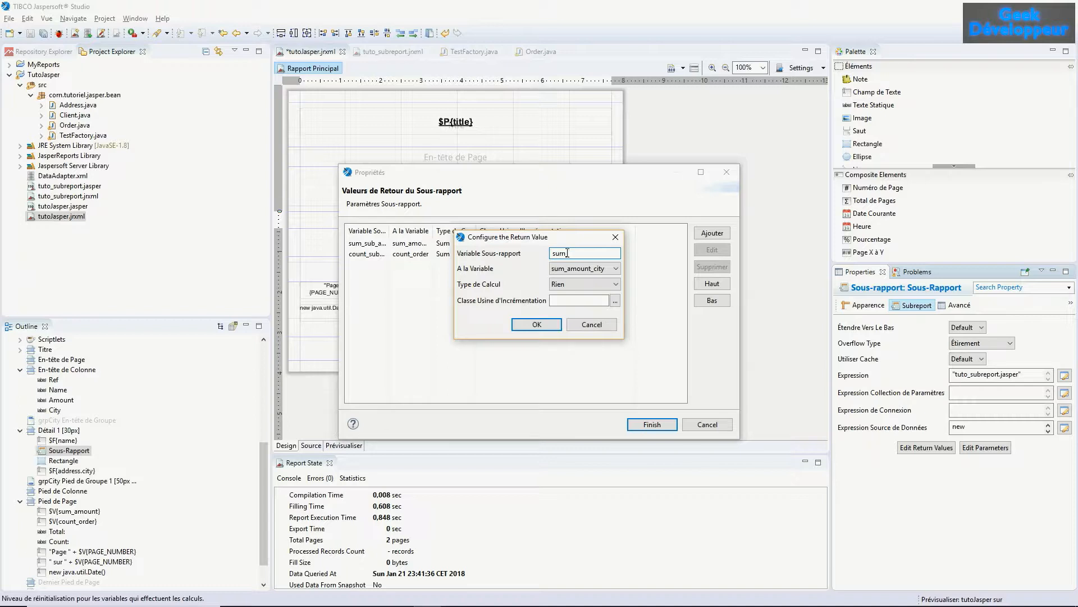
pyautogui.write('_sub_amount')
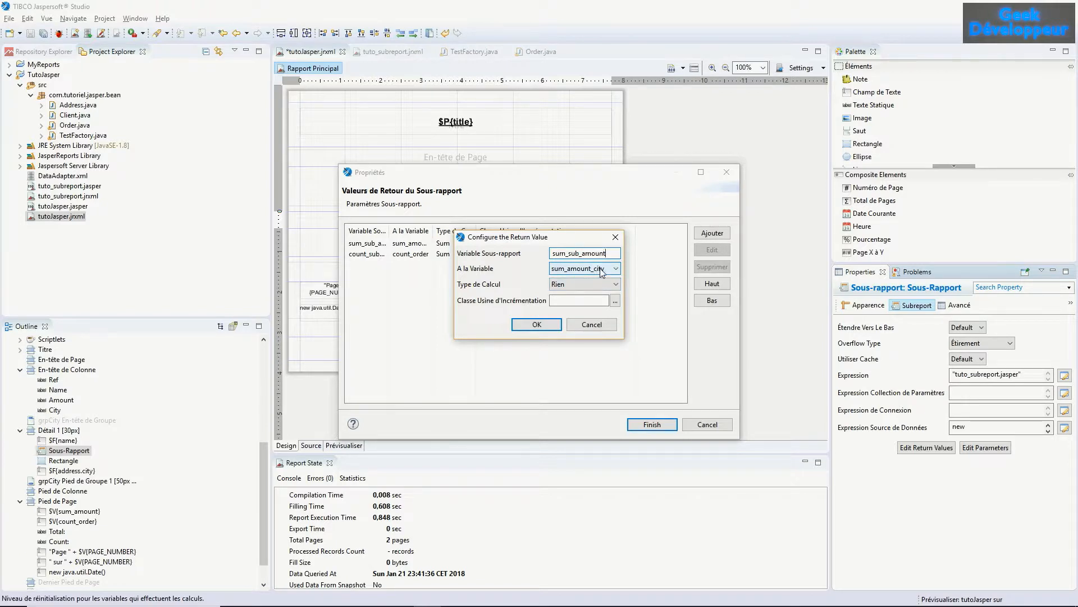
pyautogui.click(598, 285)
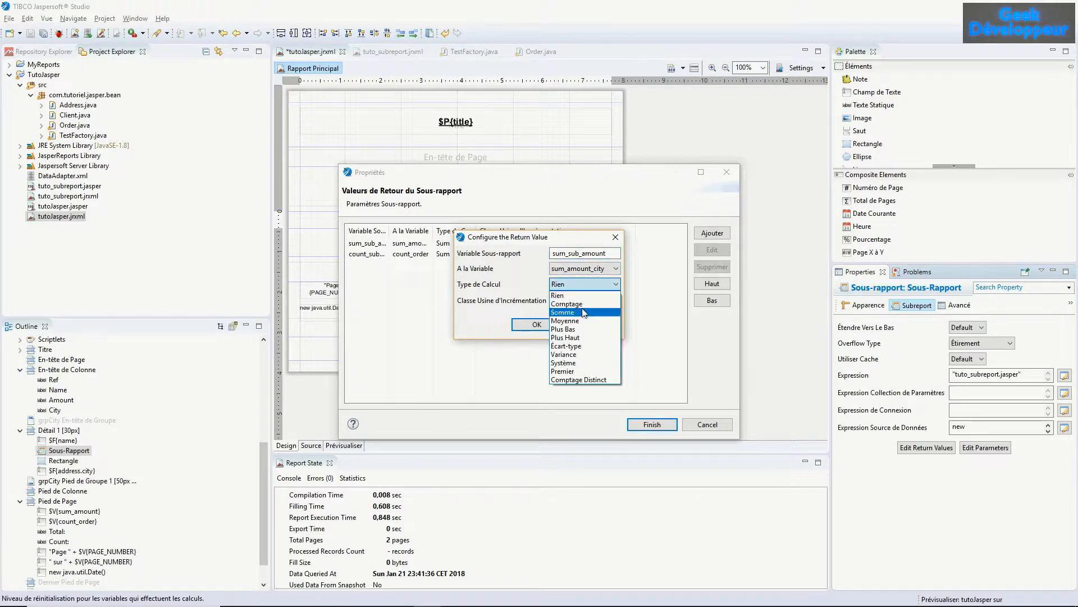
pyautogui.click(584, 313)
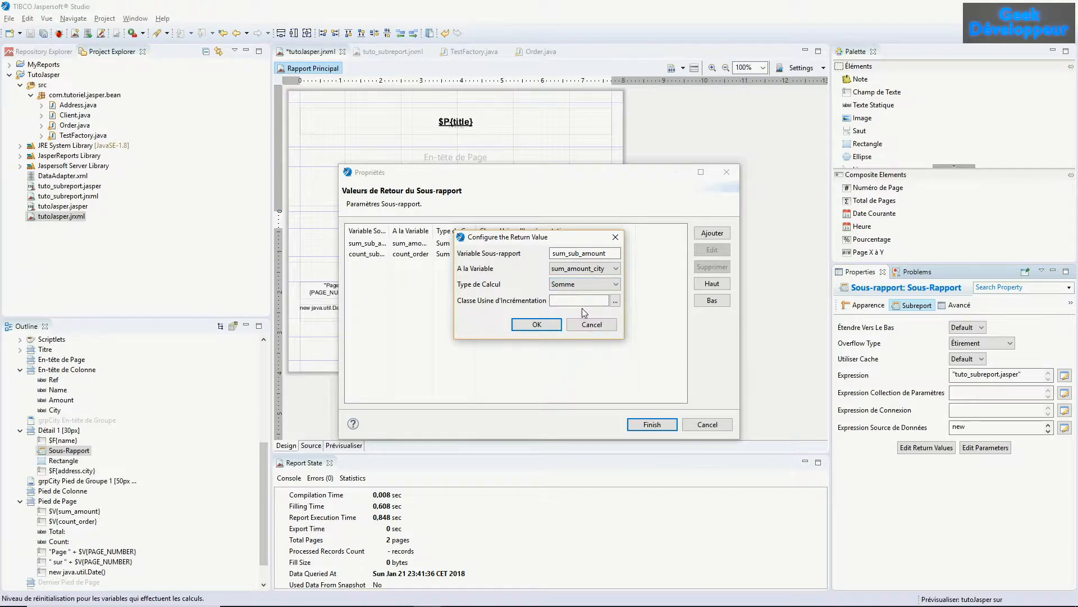
pyautogui.click(527, 325)
pyautogui.click(653, 425)
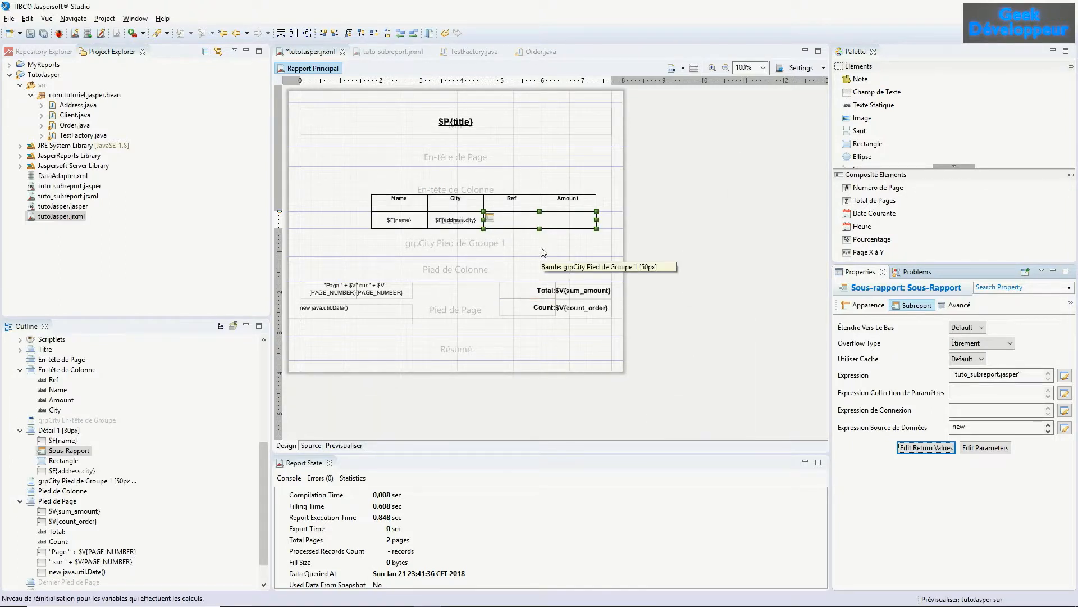
pyautogui.click(689, 291)
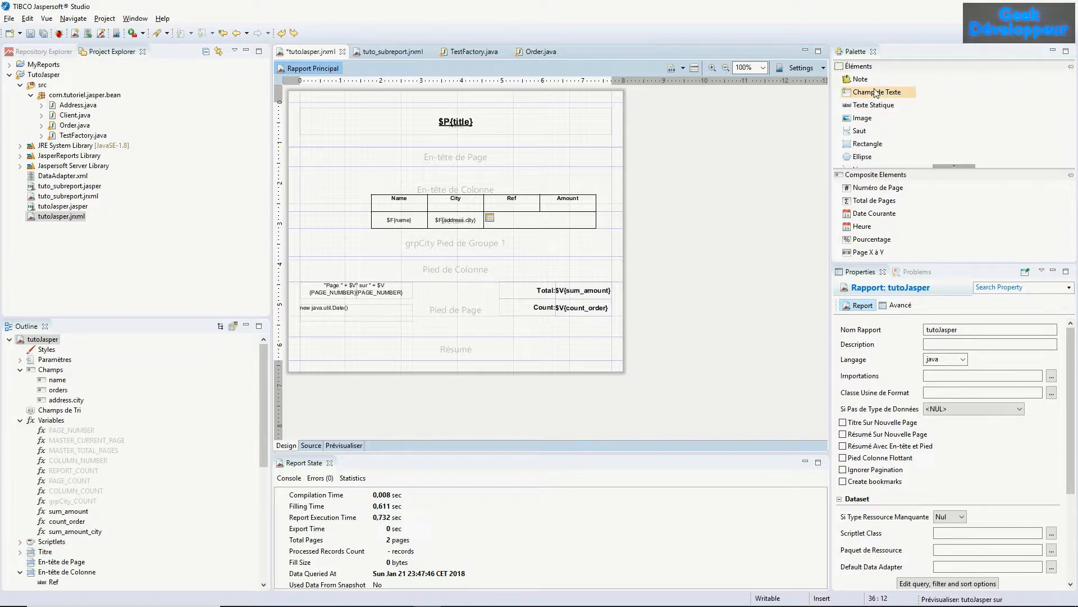
# Place a text field in the grpCity group footer, flush with the band's upper edge and lined up under the Amount column.
pyautogui.moveTo(873, 93); pyautogui.dragTo(526, 240)
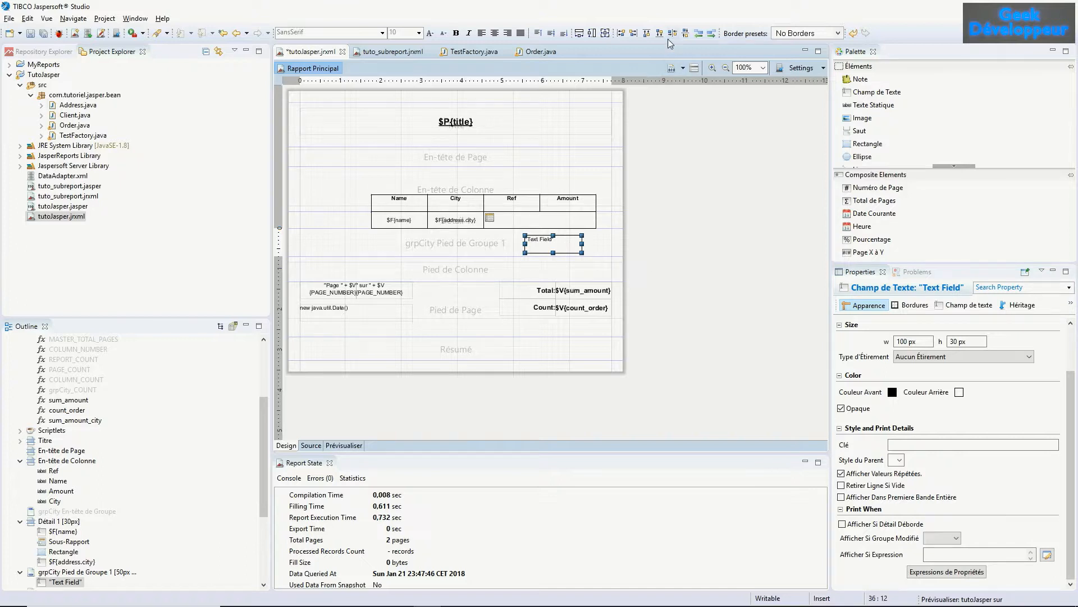
pyautogui.click(646, 35)
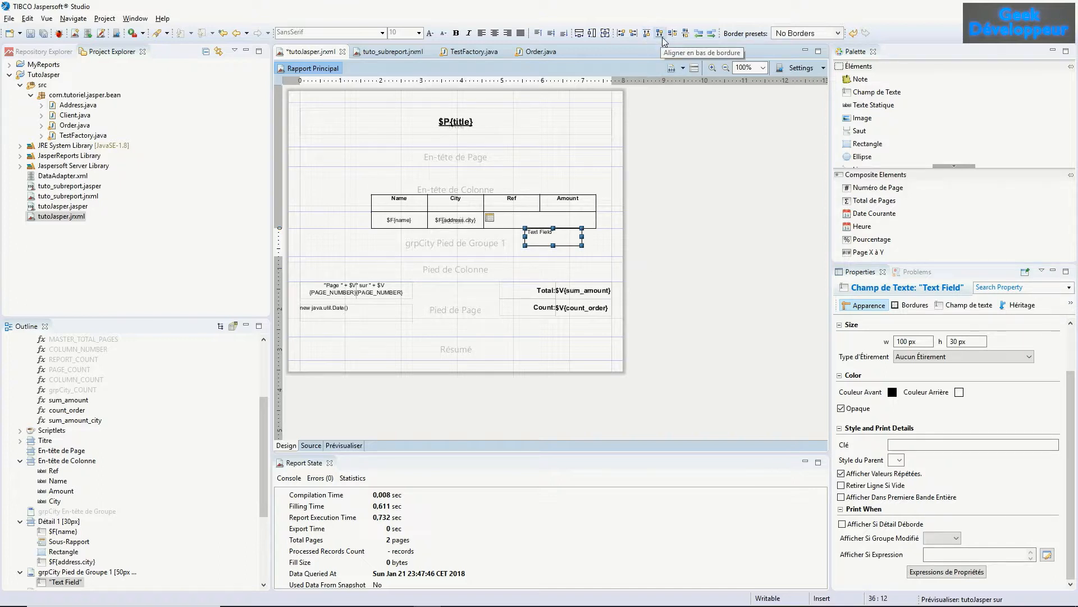
pyautogui.click(630, 35)
pyautogui.moveTo(577, 238); pyautogui.dragTo(560, 237)
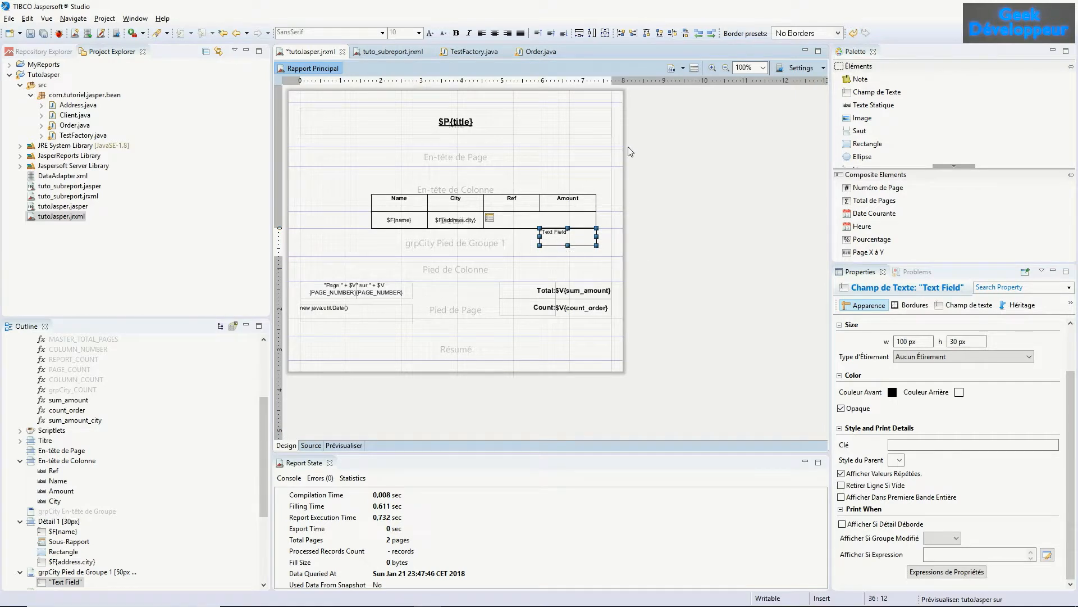
# Format the group footer's text field as bold, size 12, and centre its text horizontally and vertically.
pyautogui.click(456, 33)
pyautogui.click(419, 33)
pyautogui.click(400, 68)
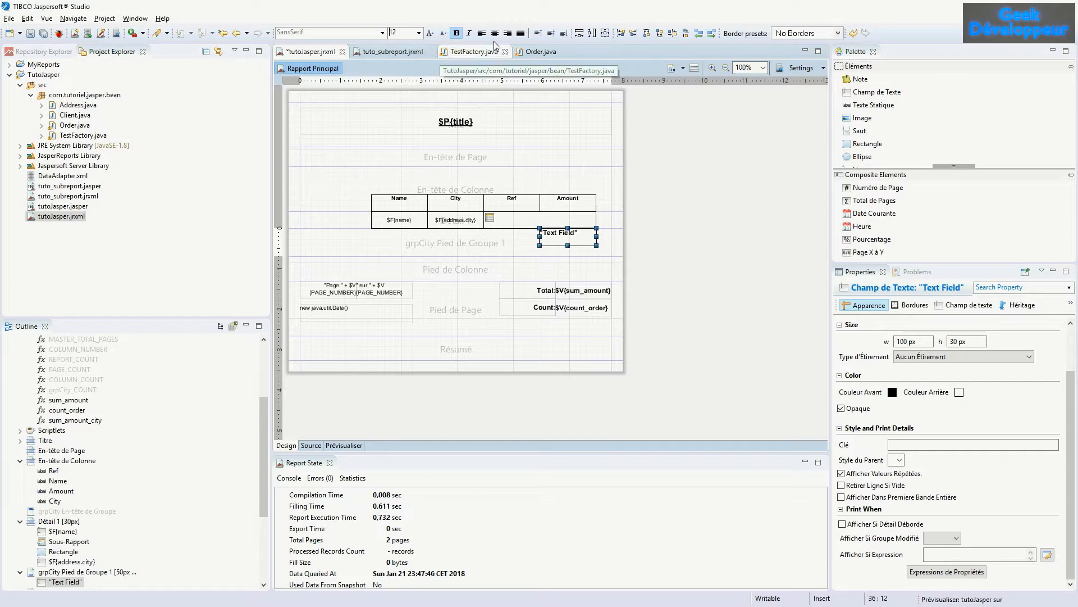
pyautogui.click(495, 33)
pyautogui.click(550, 34)
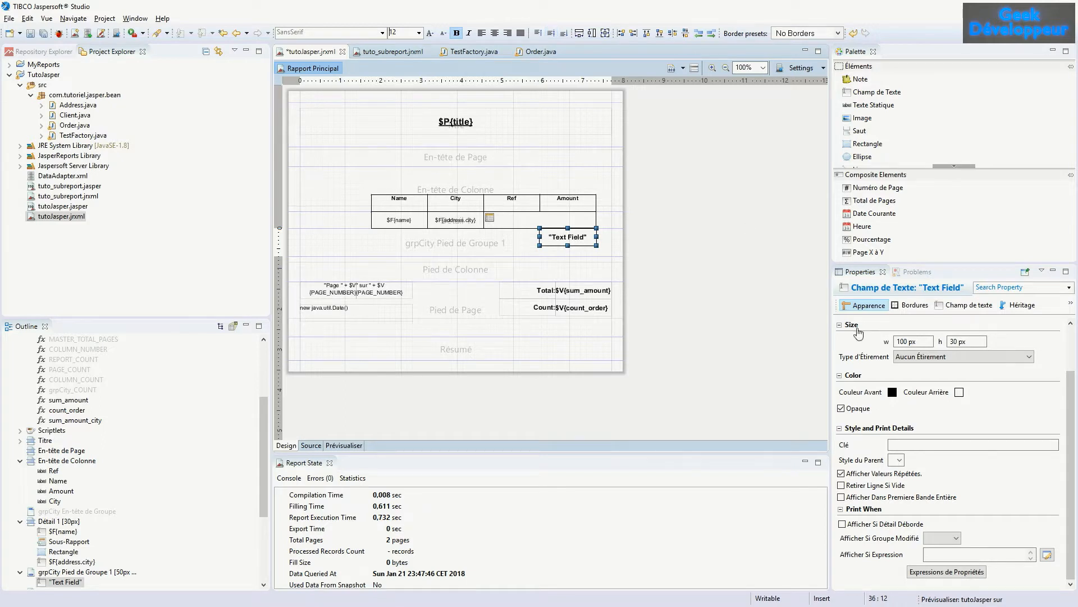
# Set the foreground colour of the group footer's text field to green.
pyautogui.click(893, 392)
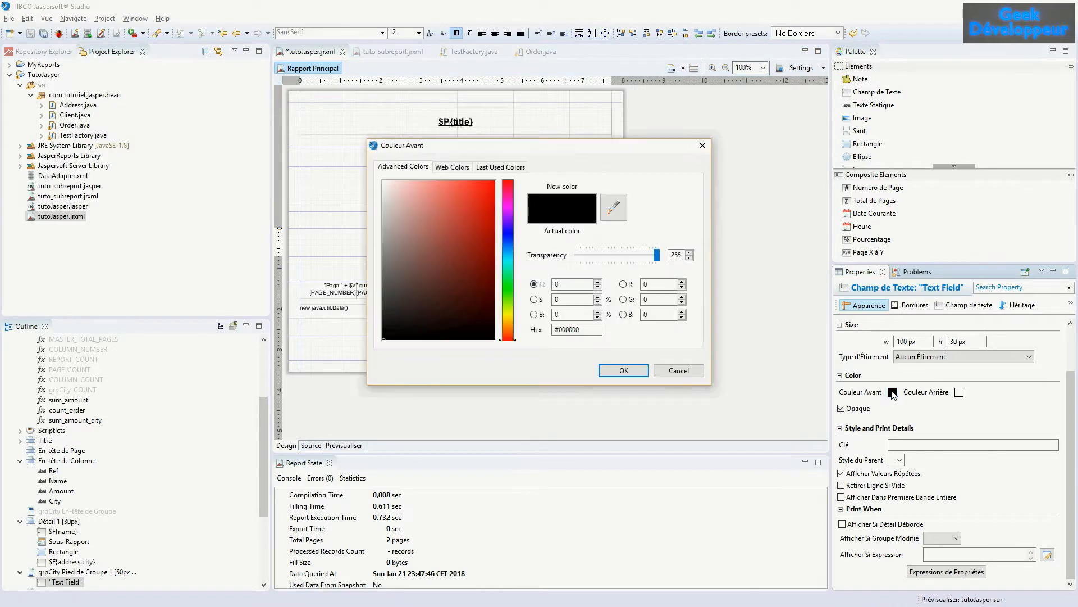
pyautogui.click(506, 284)
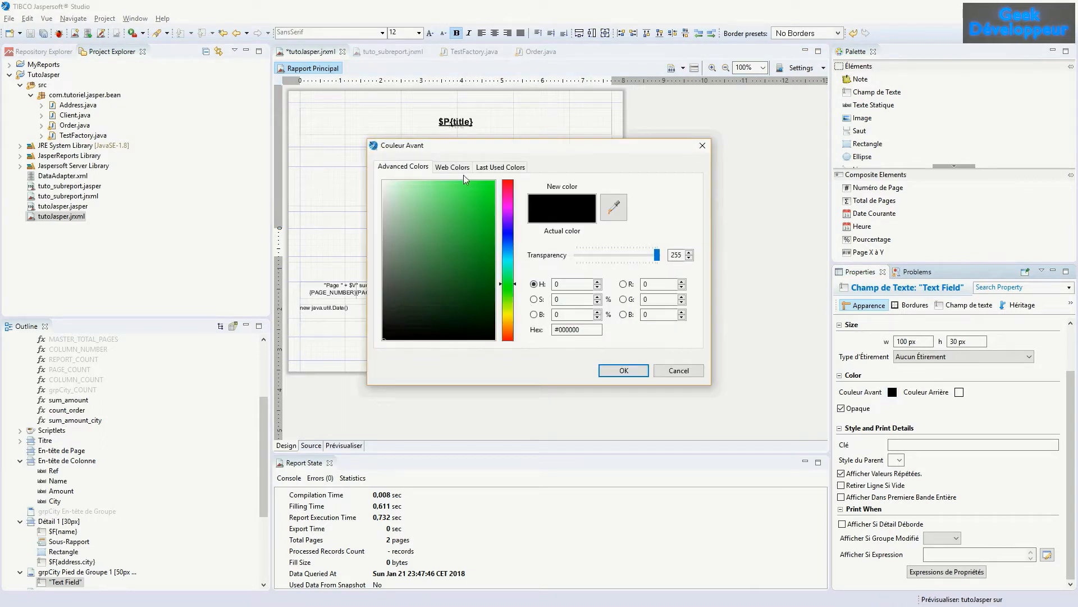
pyautogui.click(474, 221)
pyautogui.click(623, 370)
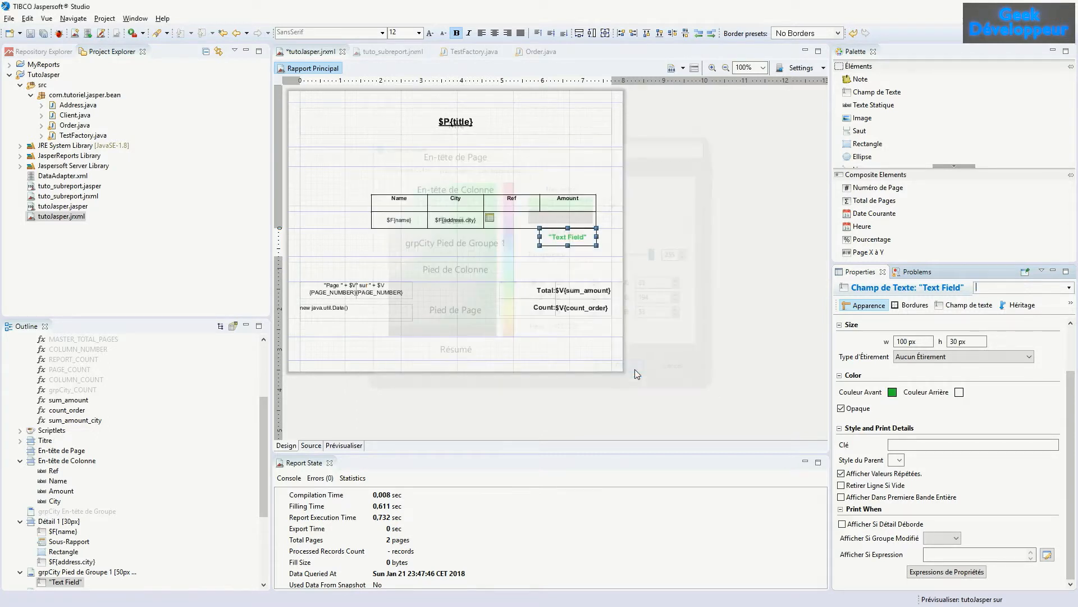
# Set the text field's expression to the variable $V{sum_amount_city}, replacing the default text.
pyautogui.click(969, 305)
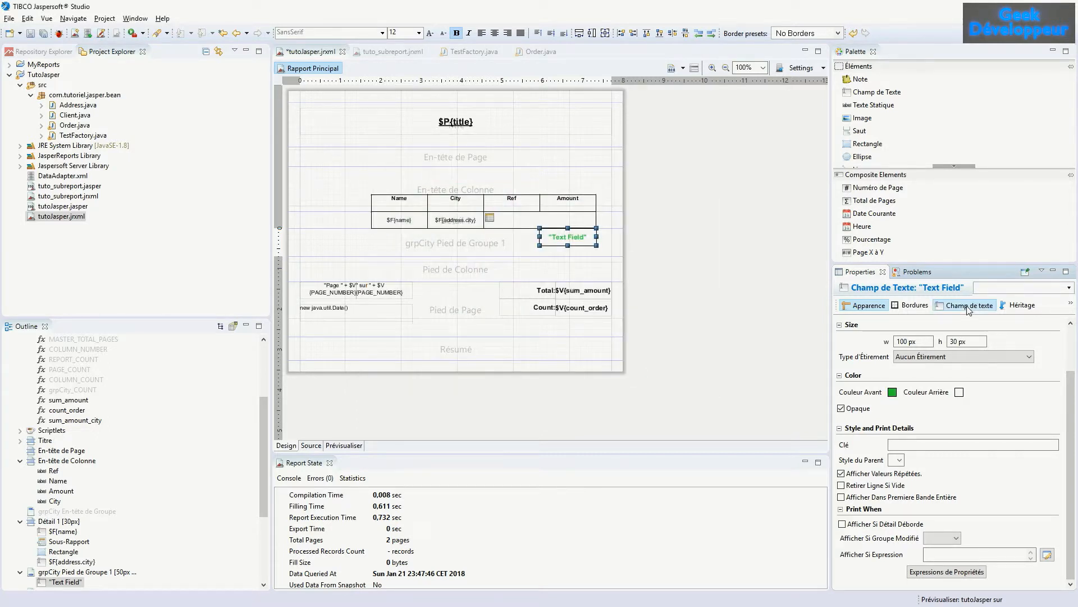
pyautogui.click(1052, 328)
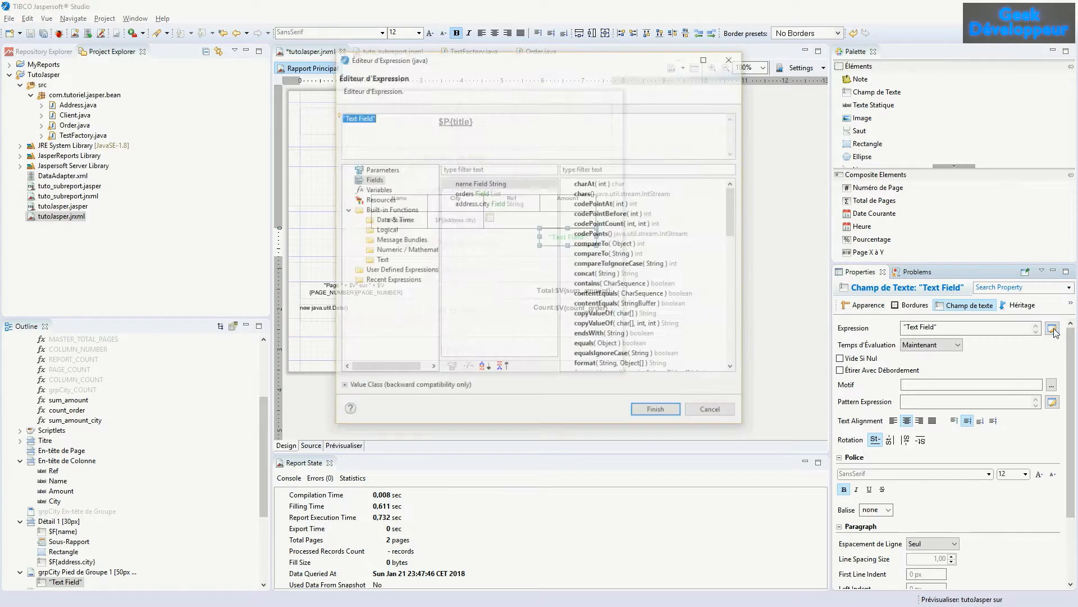
pyautogui.click(378, 189)
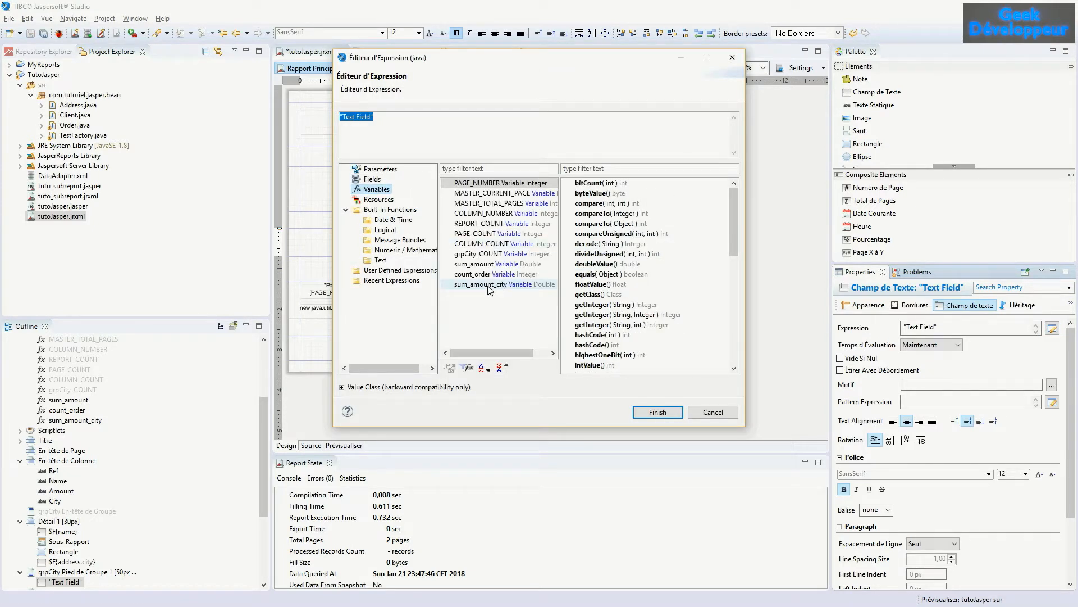
pyautogui.doubleClick(489, 284)
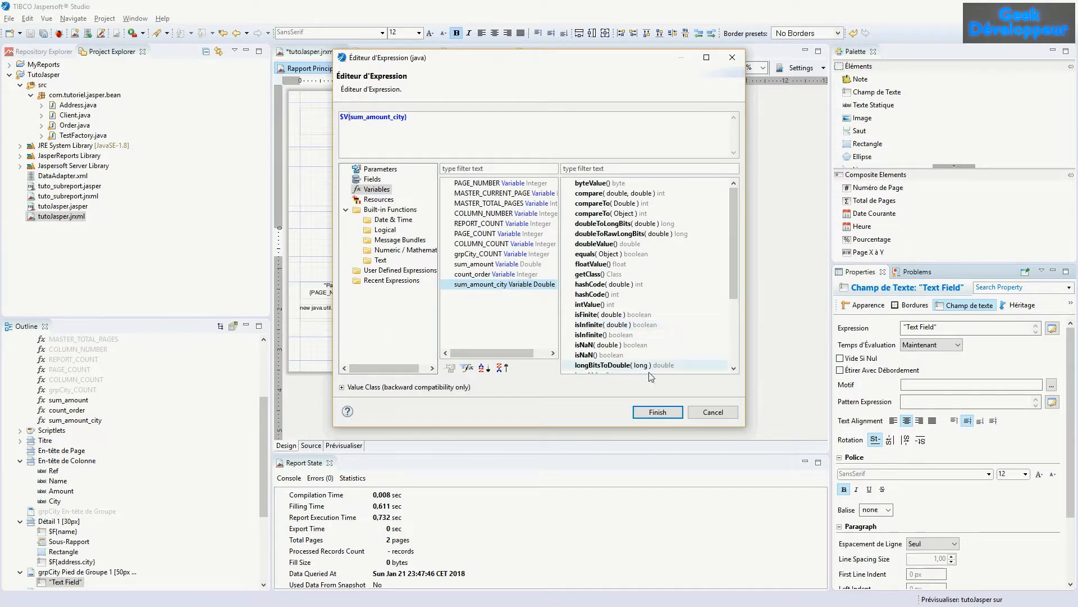
pyautogui.click(656, 413)
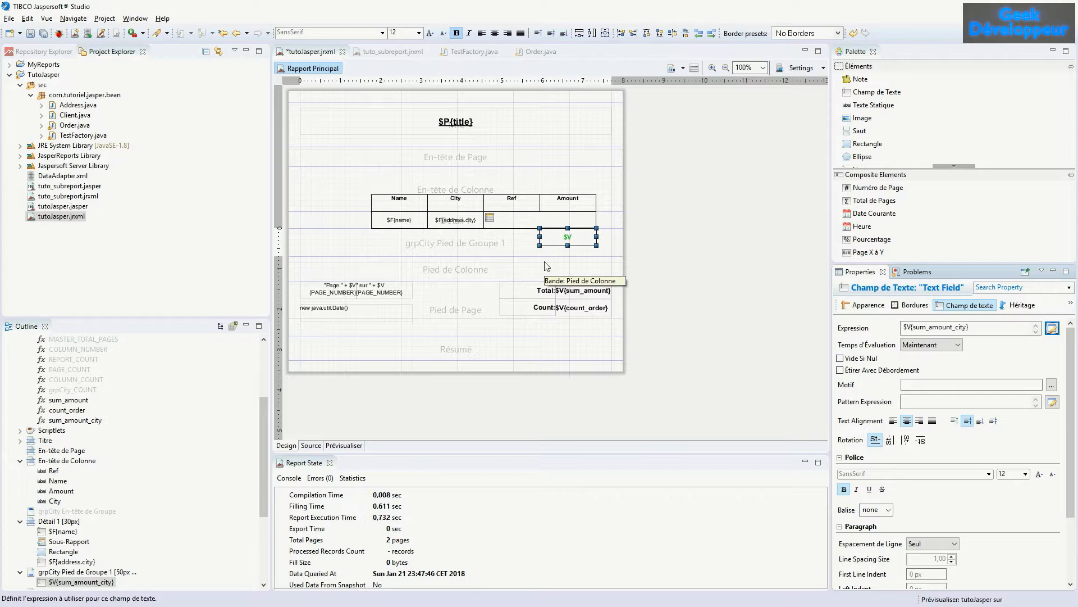
# Add a static text in the group footer just before the city total field, right-aligned and vertically centred.
pyautogui.moveTo(873, 105); pyautogui.dragTo(507, 241)
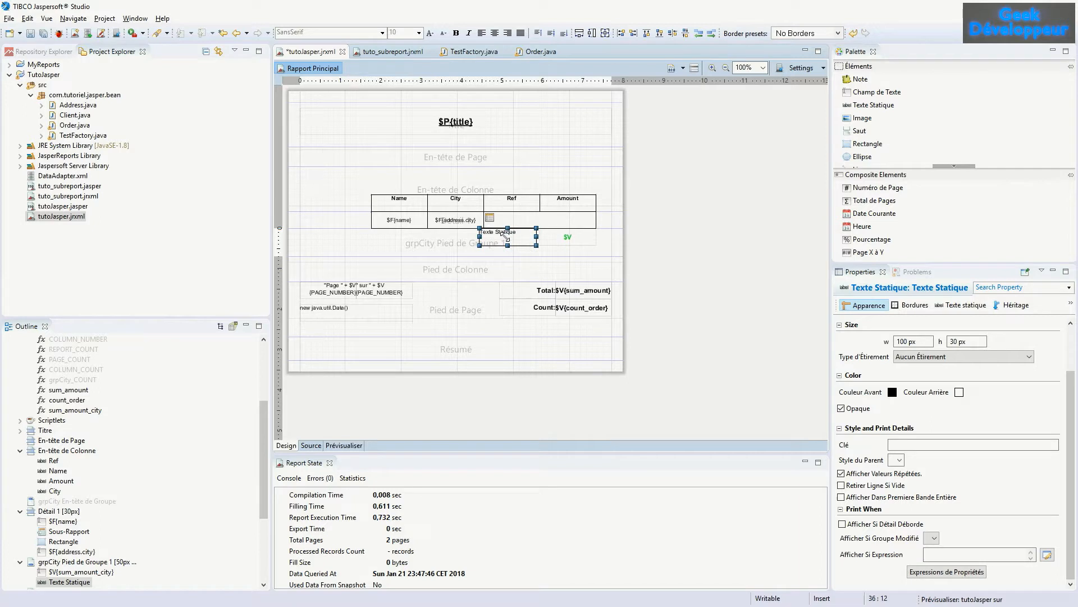
pyautogui.click(509, 33)
pyautogui.click(550, 34)
# Change the new static text's content to "Total city:".
pyautogui.doubleClick(513, 238)
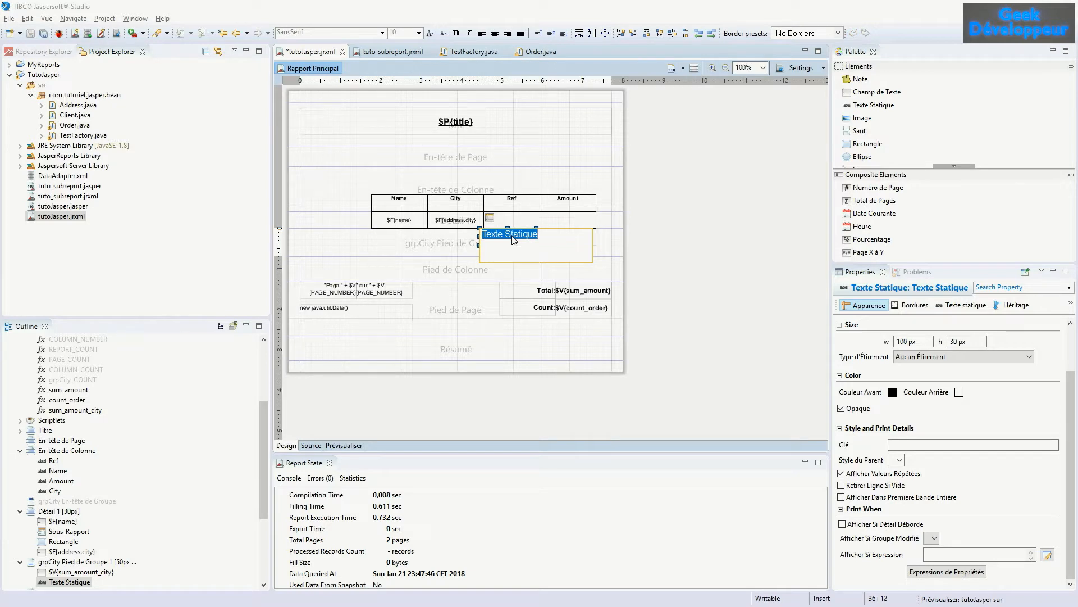
pyautogui.write('Total ci')
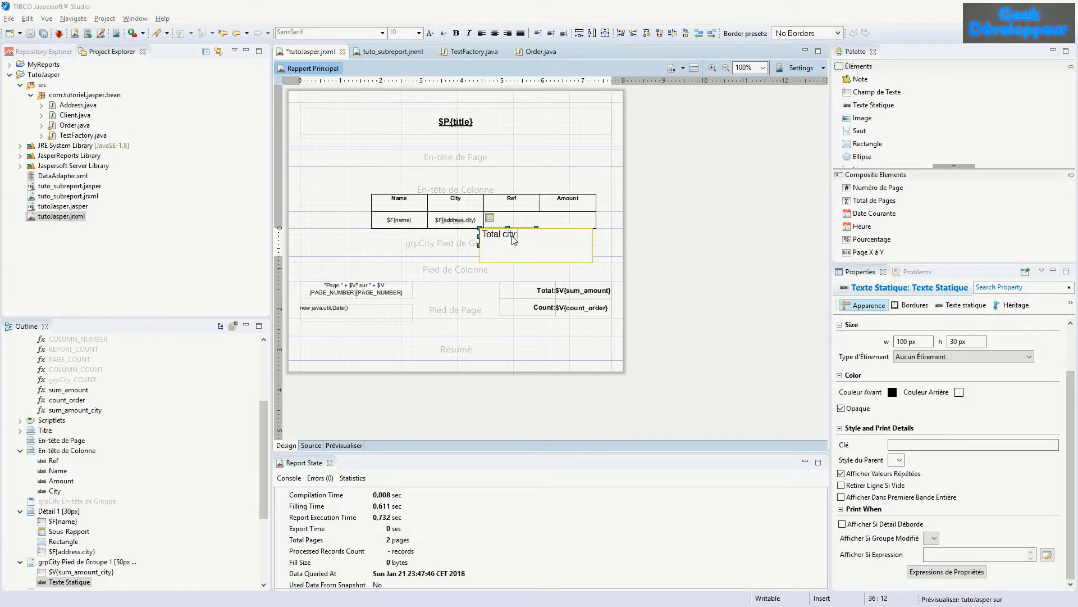
pyautogui.write('ty:')
pyautogui.click(442, 246)
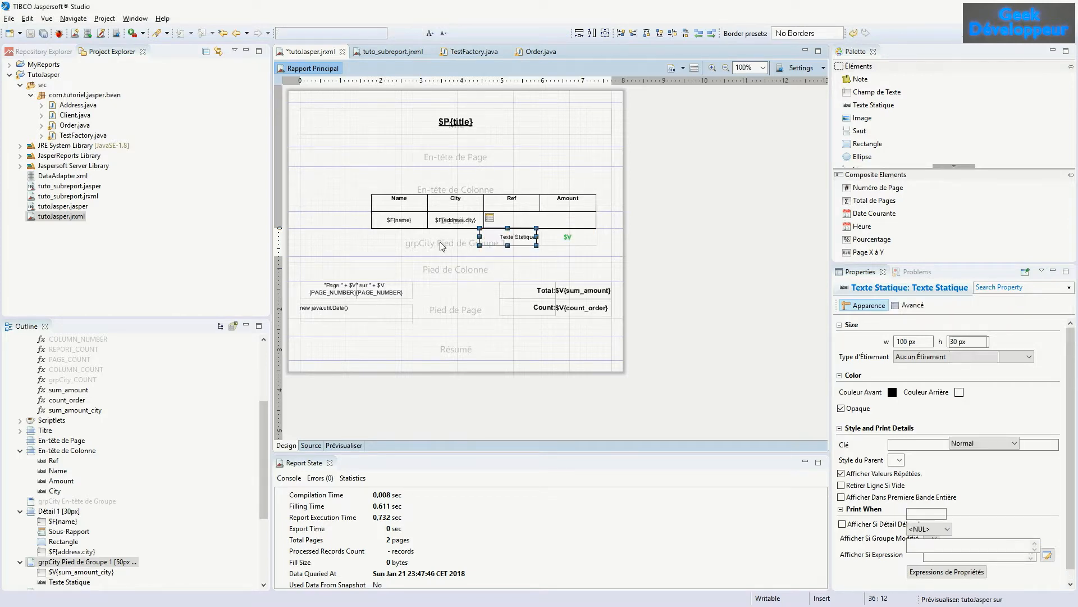
pyautogui.click(442, 246)
# Format the "Total city:" label as bold, size 12.
pyautogui.click(514, 237)
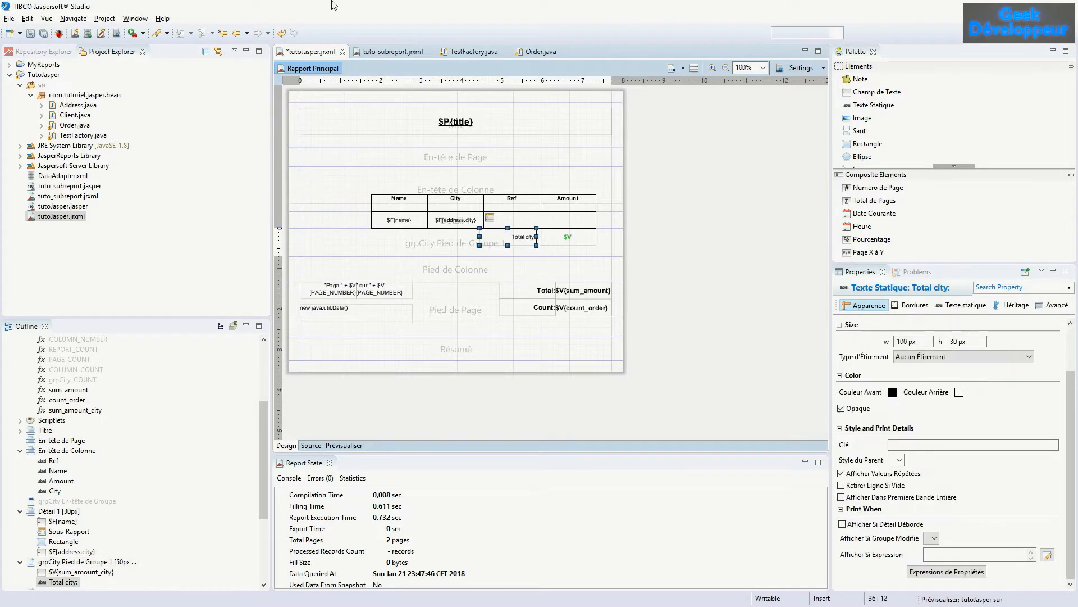
pyautogui.click(456, 32)
pyautogui.click(419, 33)
pyautogui.click(400, 67)
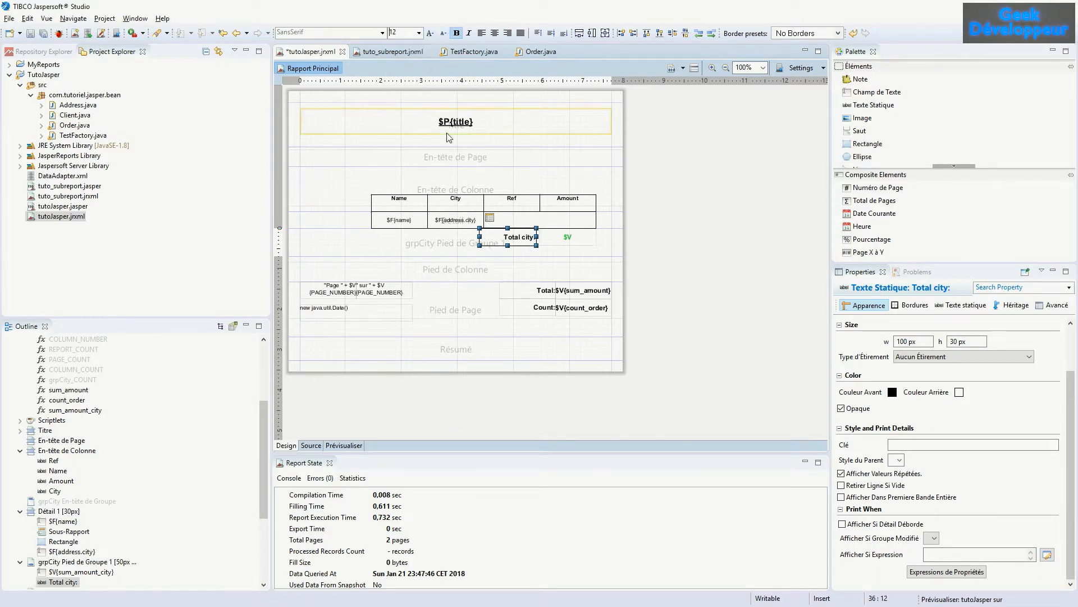
pyautogui.click(450, 243)
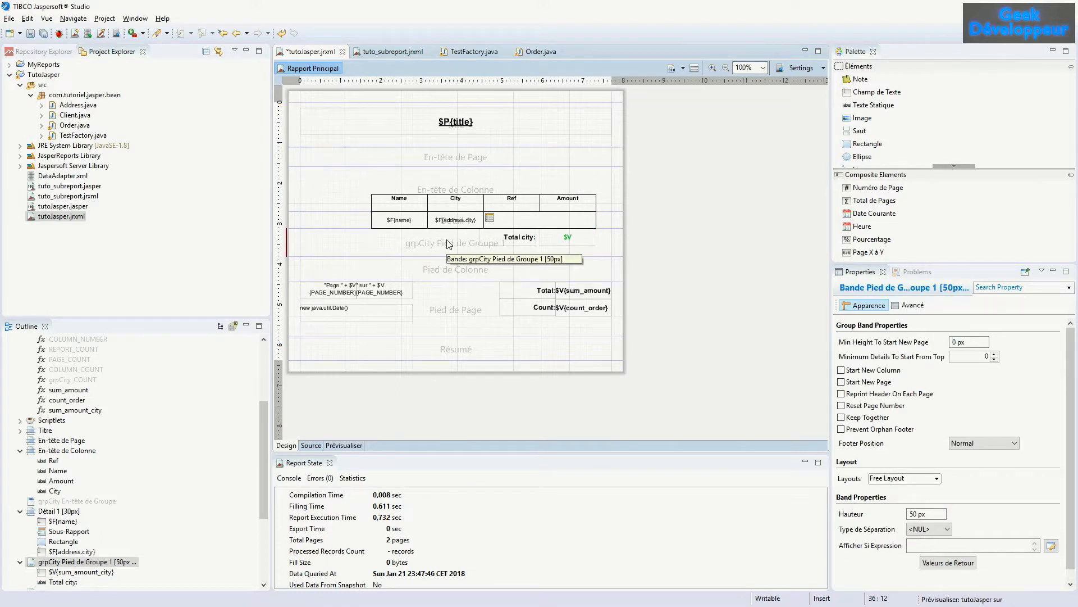
# Preview the report, examine the city totals on both pages, and return to the design view.
pyautogui.click(341, 445)
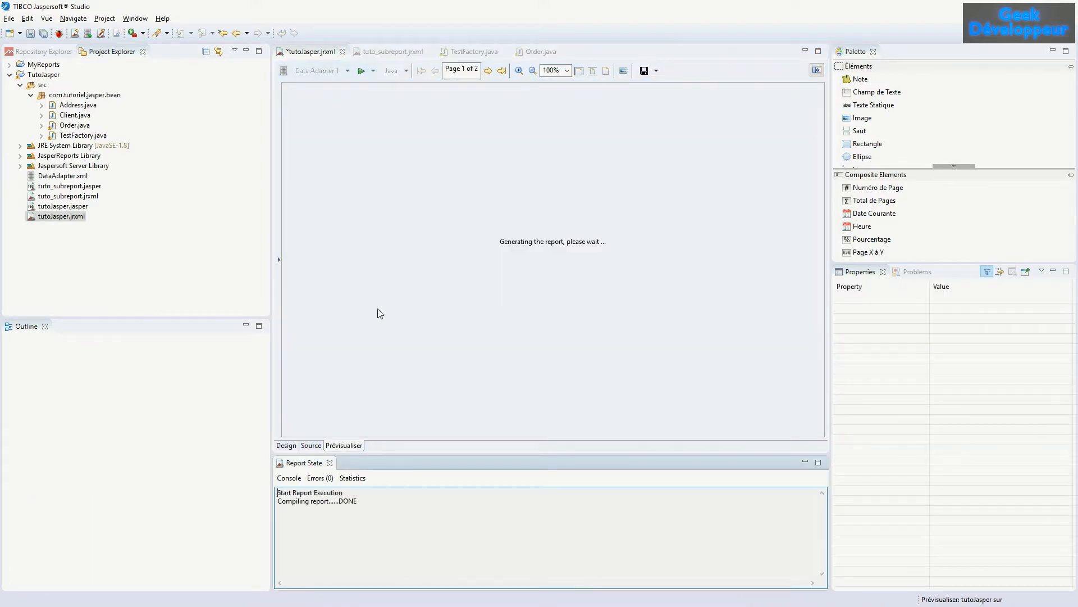
pyautogui.scroll(-3, 385, 293)
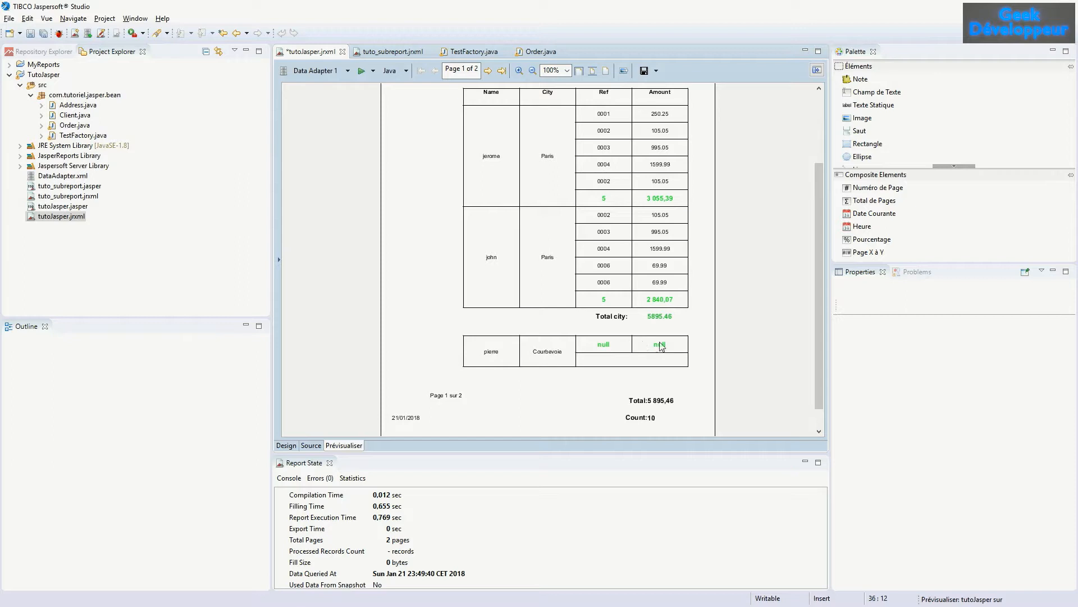
pyautogui.scroll(-1, 705, 342)
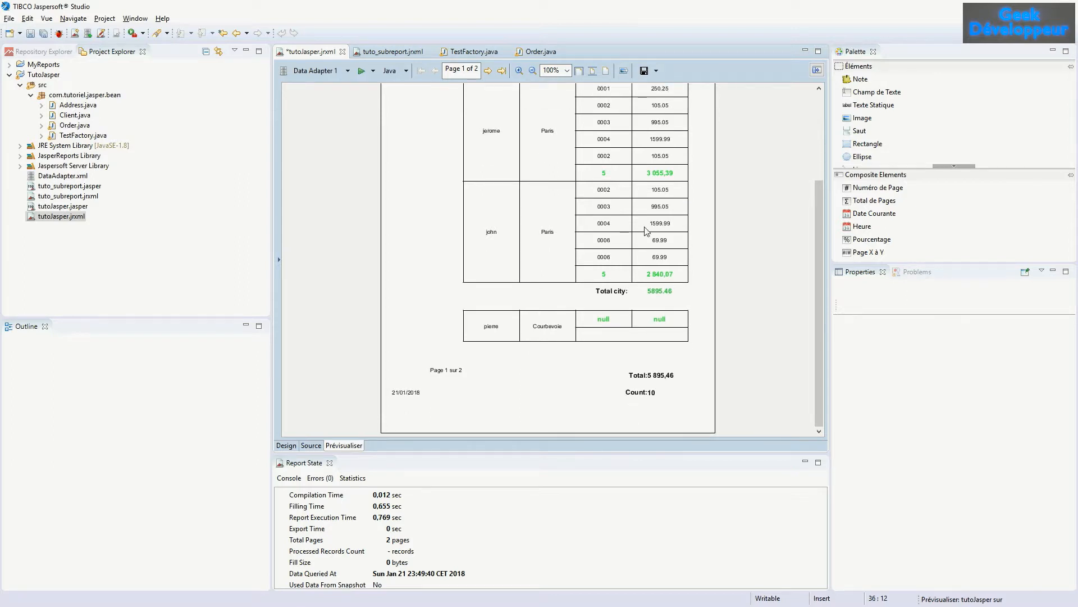
pyautogui.click(501, 74)
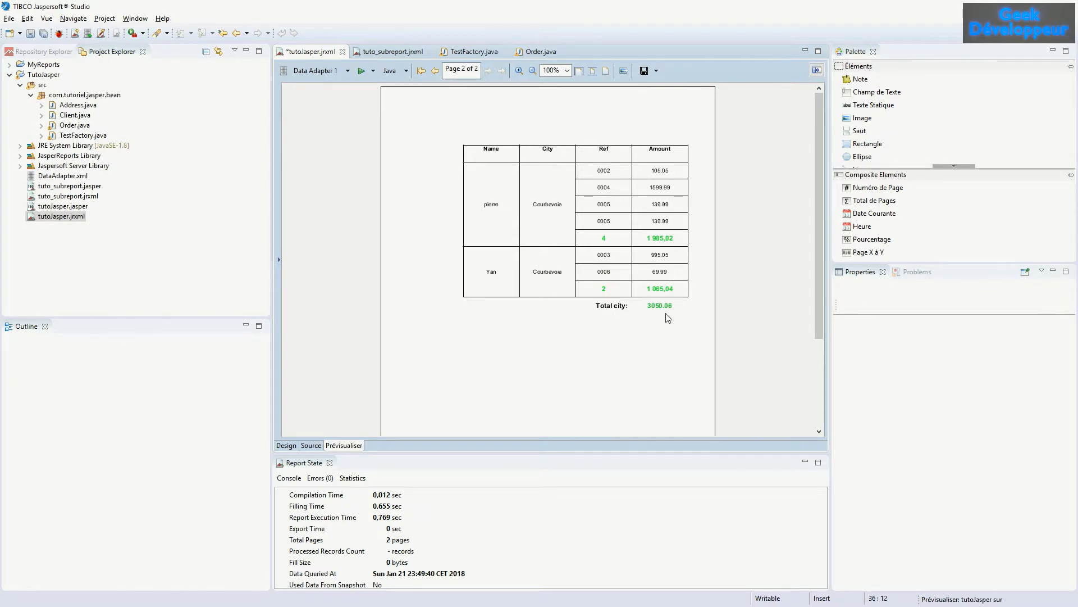
pyautogui.click(437, 72)
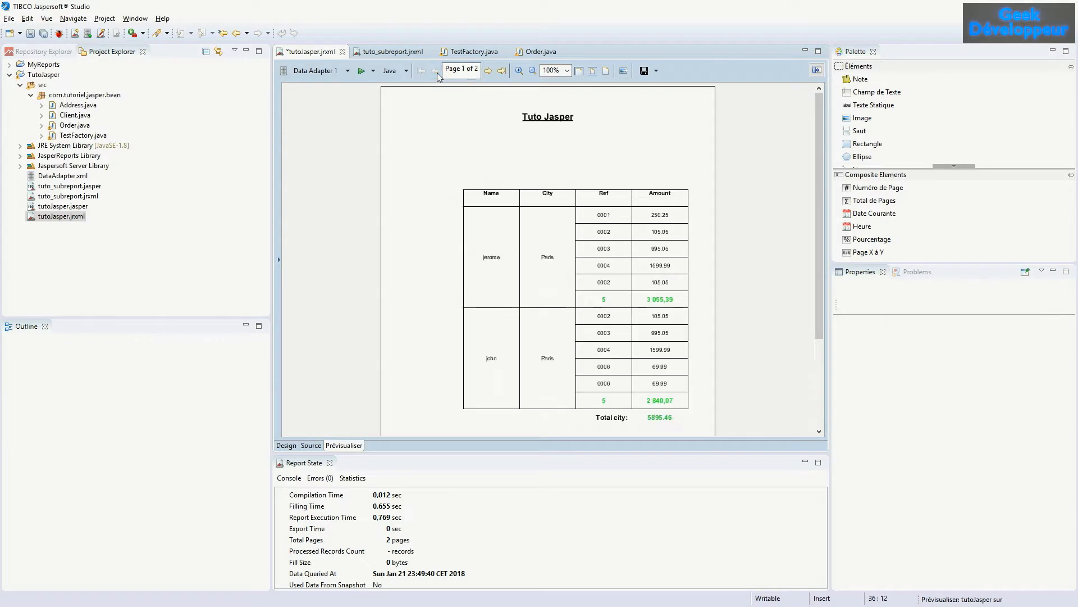
pyautogui.click(285, 445)
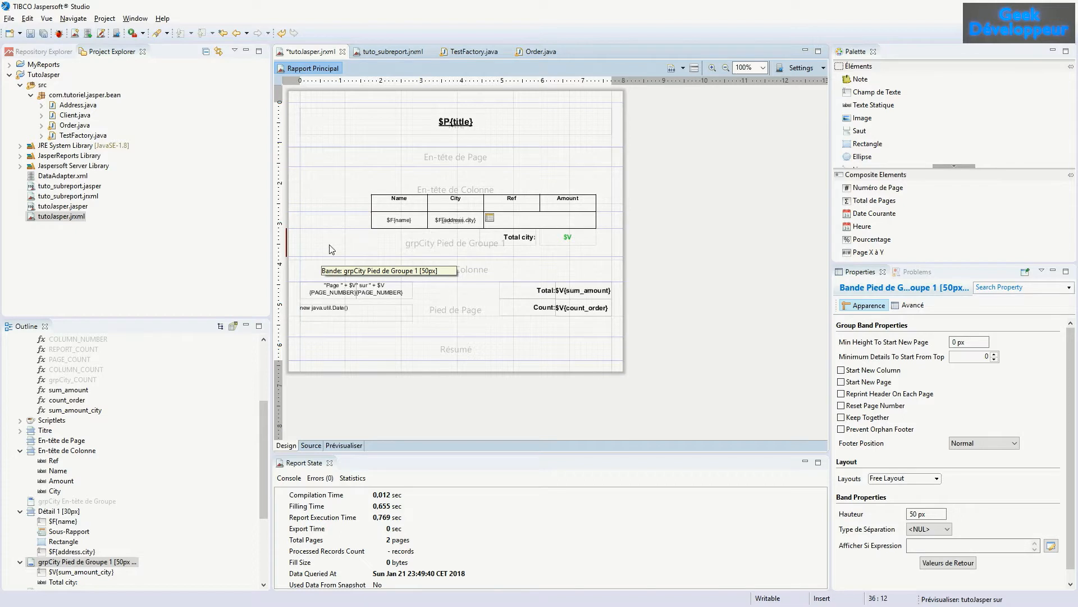
# Save the report, open tuto_subreport.jrxml, and set the initial value expression of the sum_sub_amount variable to 0.0d.
pyautogui.hotkey('ctrl', 's')
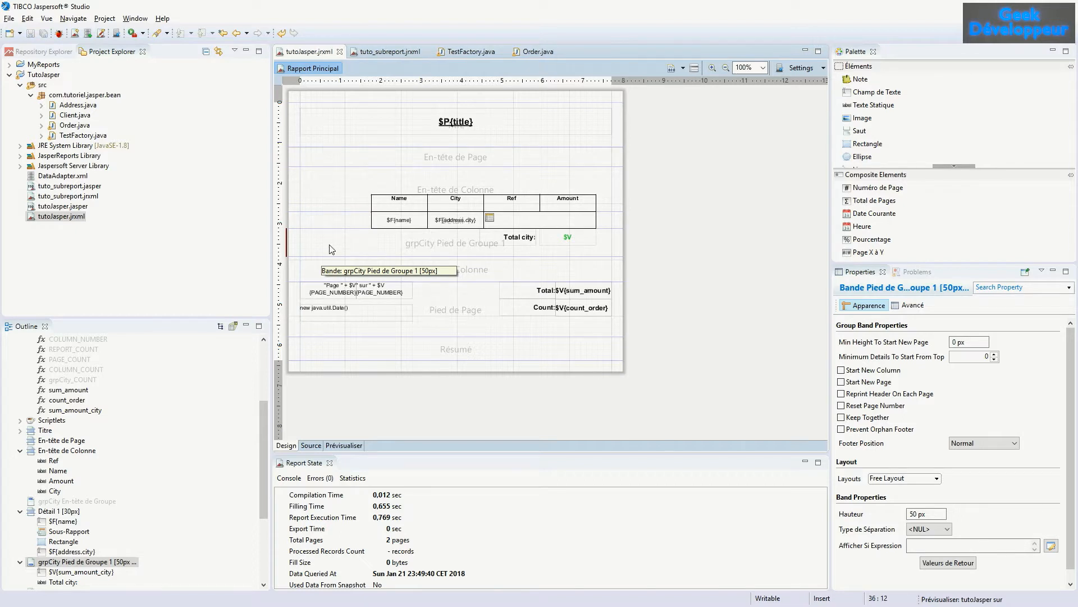
pyautogui.doubleClick(62, 196)
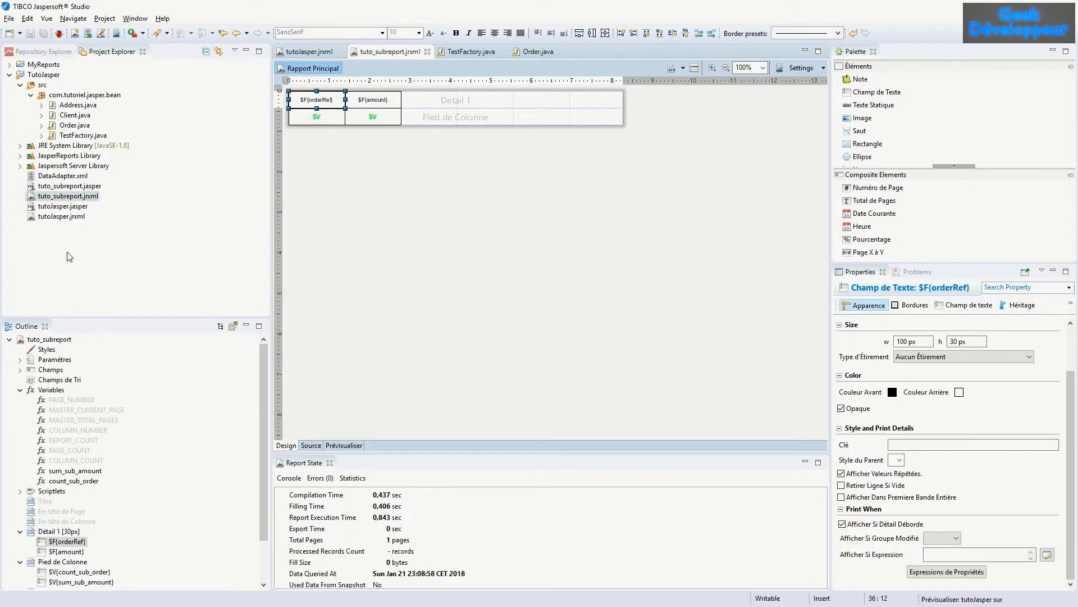
pyautogui.click(89, 474)
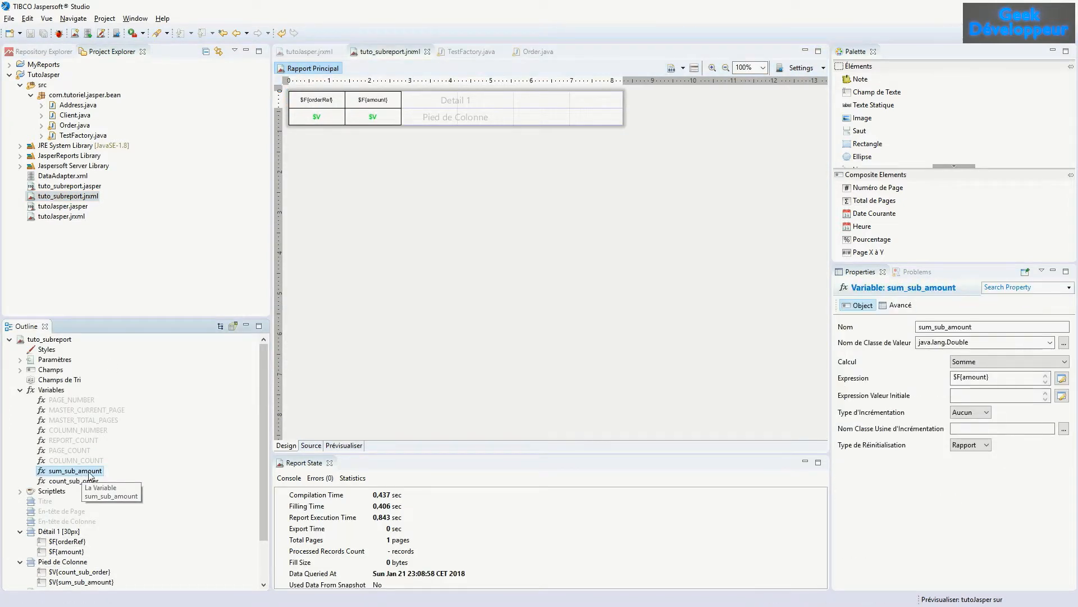
pyautogui.click(962, 395)
pyautogui.write('0.0')
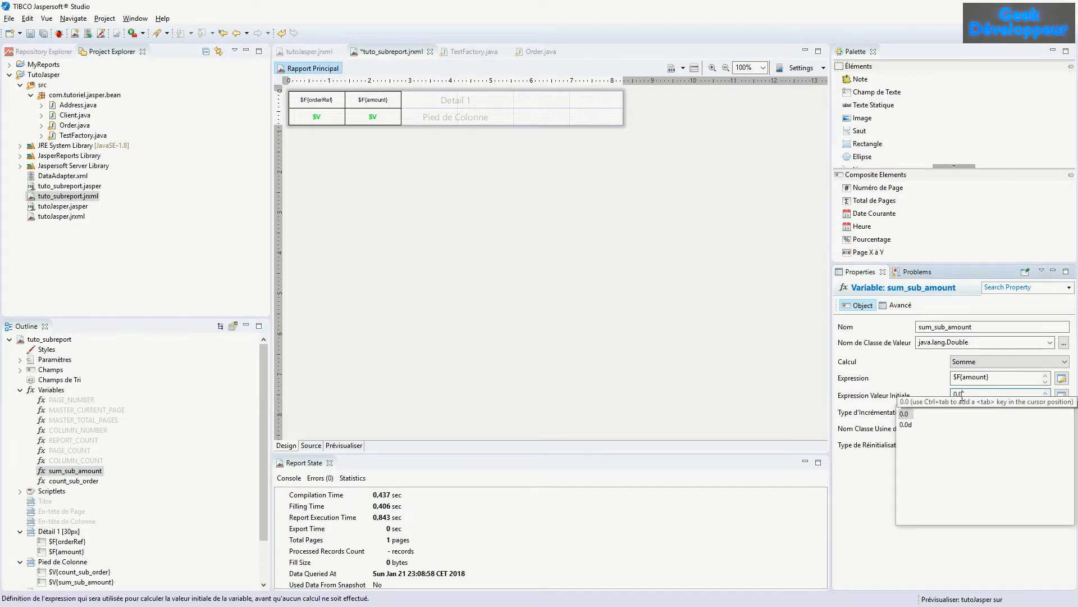
pyautogui.write('d')
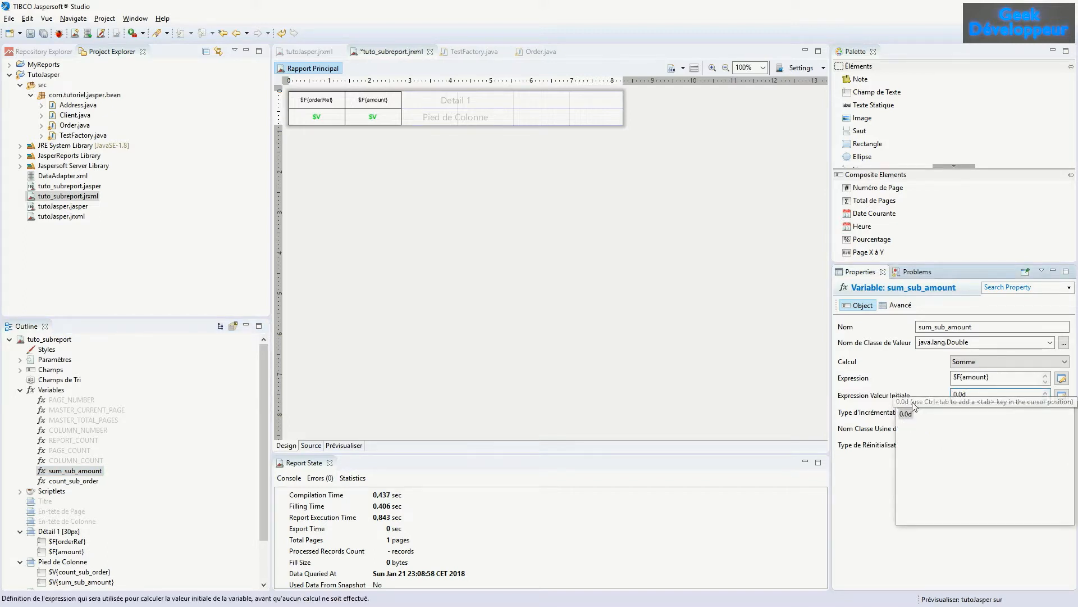
# Set the initial value expression of the count_sub_order variable to 0 and recheck both subreport variables.
pyautogui.click(74, 481)
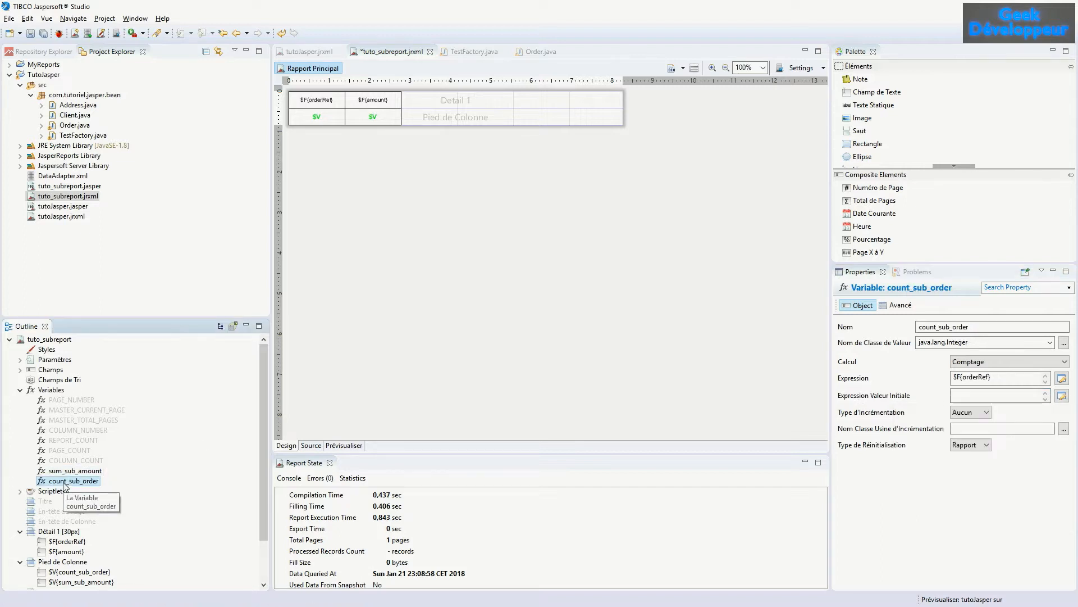
pyautogui.click(958, 396)
pyautogui.write('0')
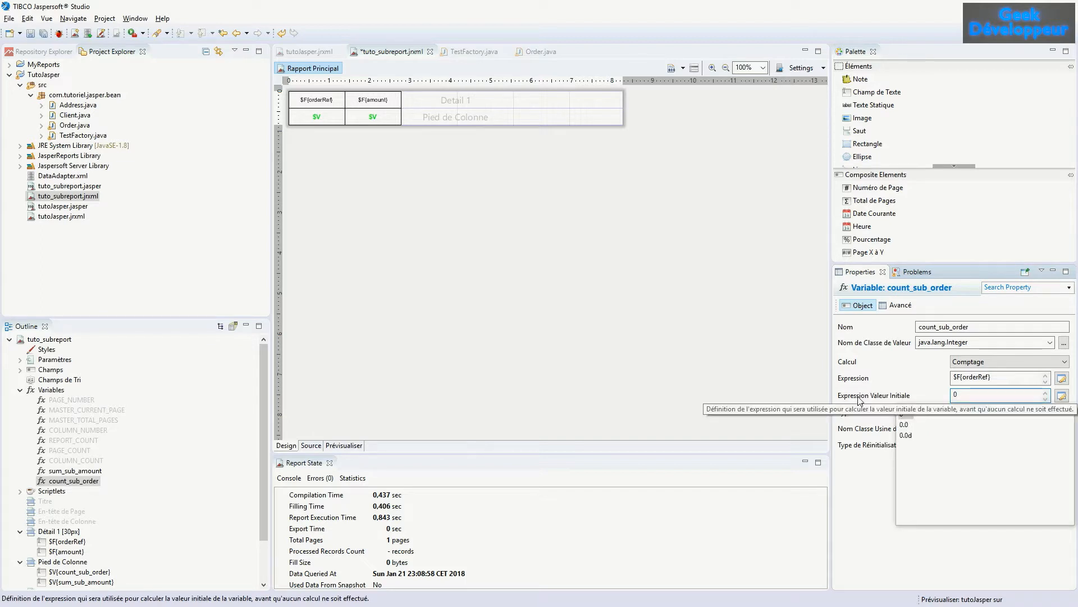
pyautogui.click(75, 472)
pyautogui.click(77, 482)
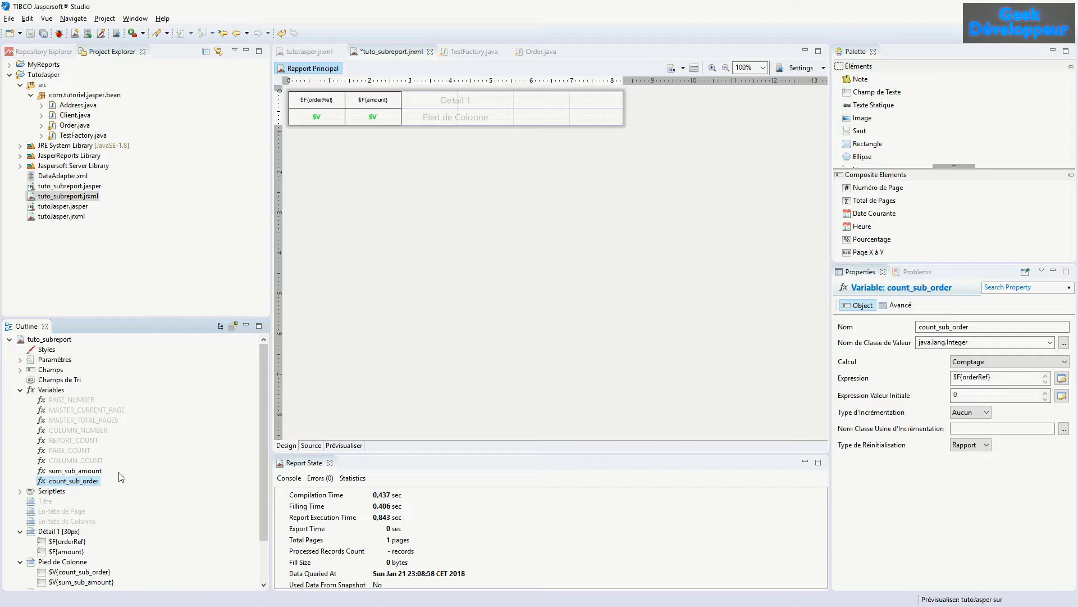
pyautogui.click(75, 471)
# Compile the tuto_subreport.jrxml report from the project files.
pyautogui.click(72, 196)
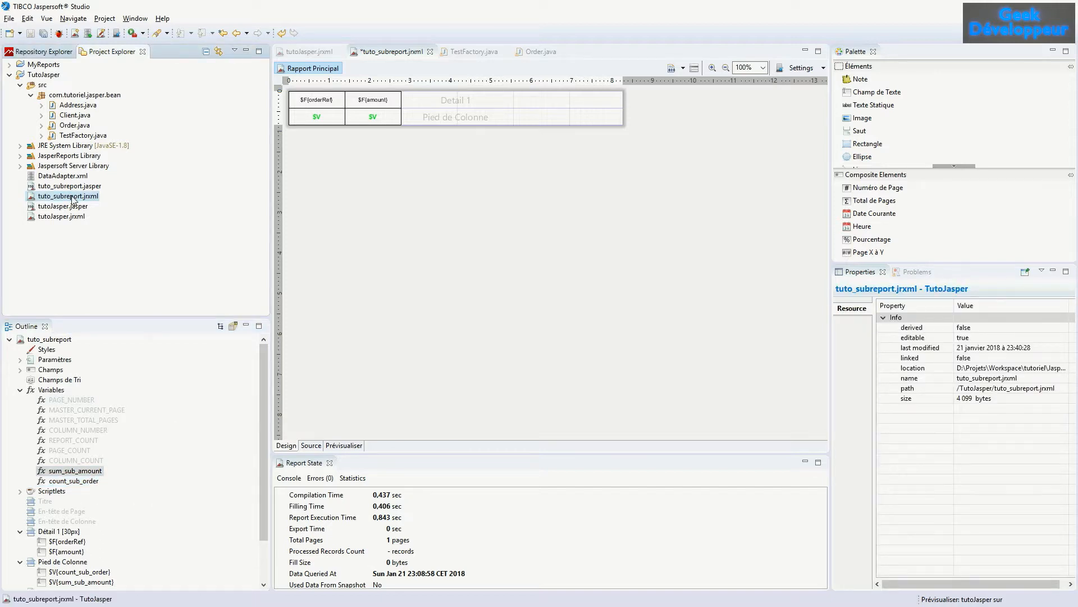
pyautogui.doubleClick(72, 196)
pyautogui.rightClick(88, 201)
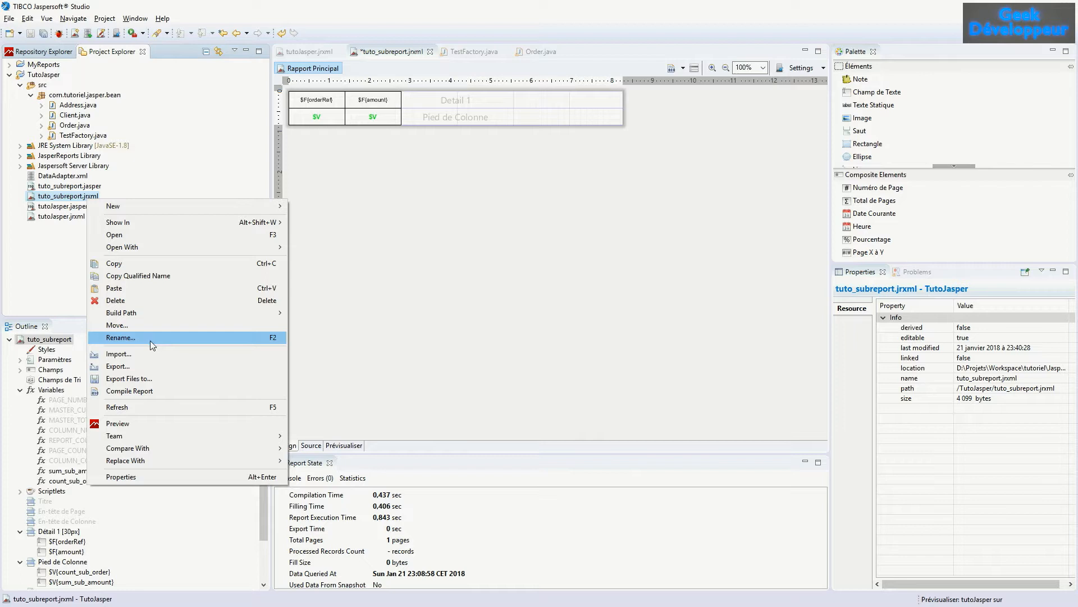
pyautogui.click(138, 392)
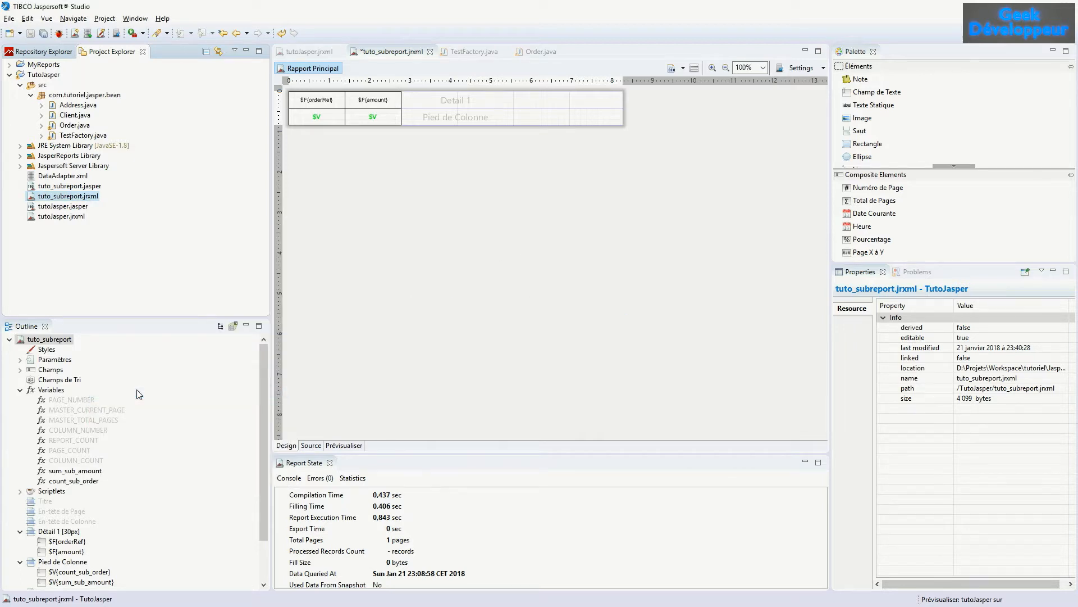
# Open tutoJasper.jrxml and set the initial value expression of the sum_amount variable to 0.0d.
pyautogui.doubleClick(71, 219)
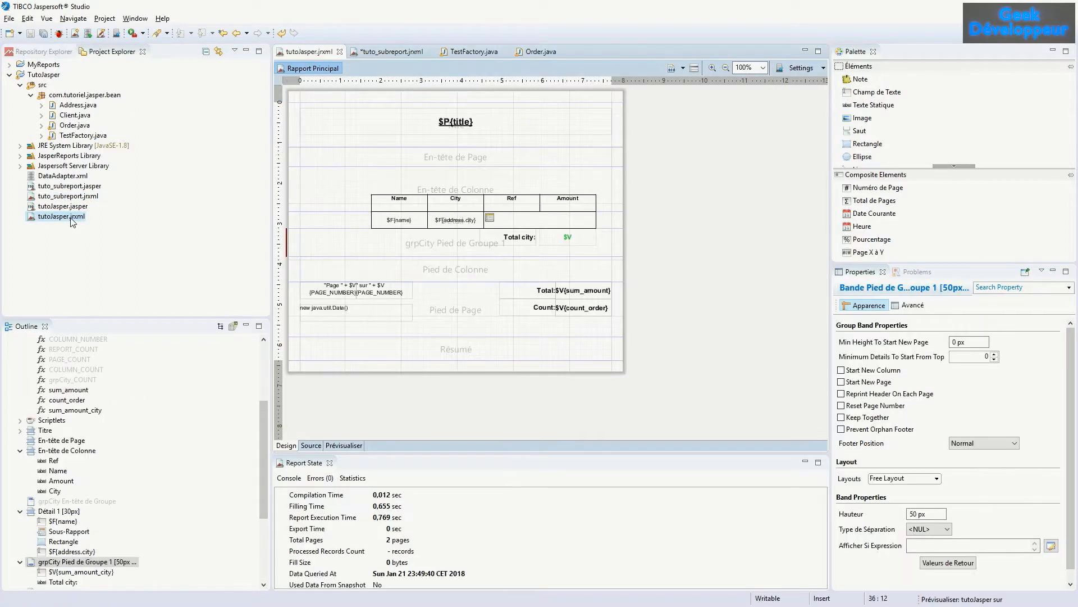
pyautogui.click(76, 391)
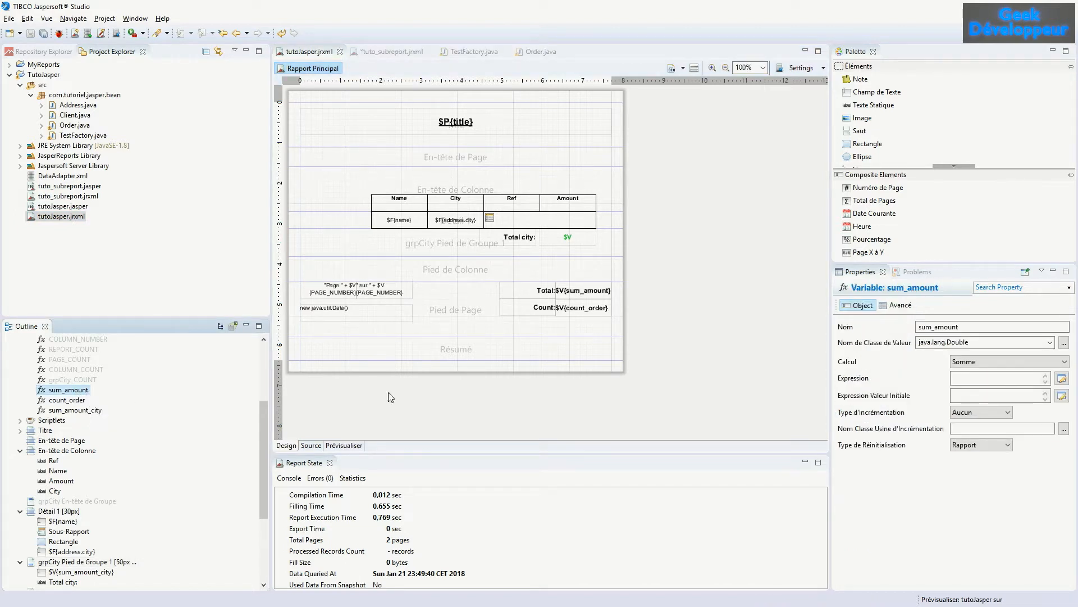
pyautogui.click(967, 396)
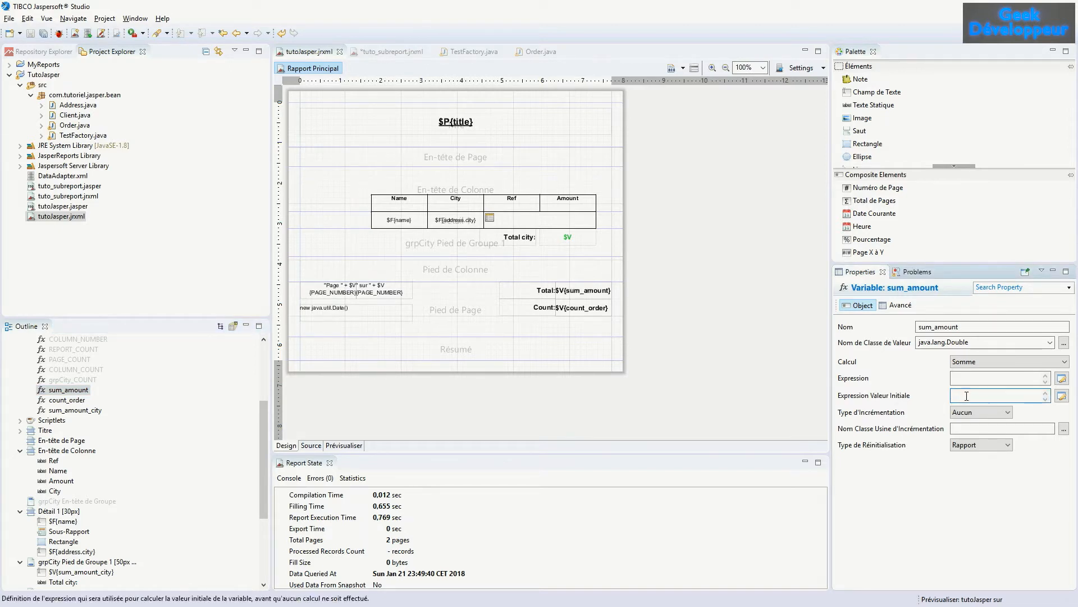
pyautogui.write('0.0d')
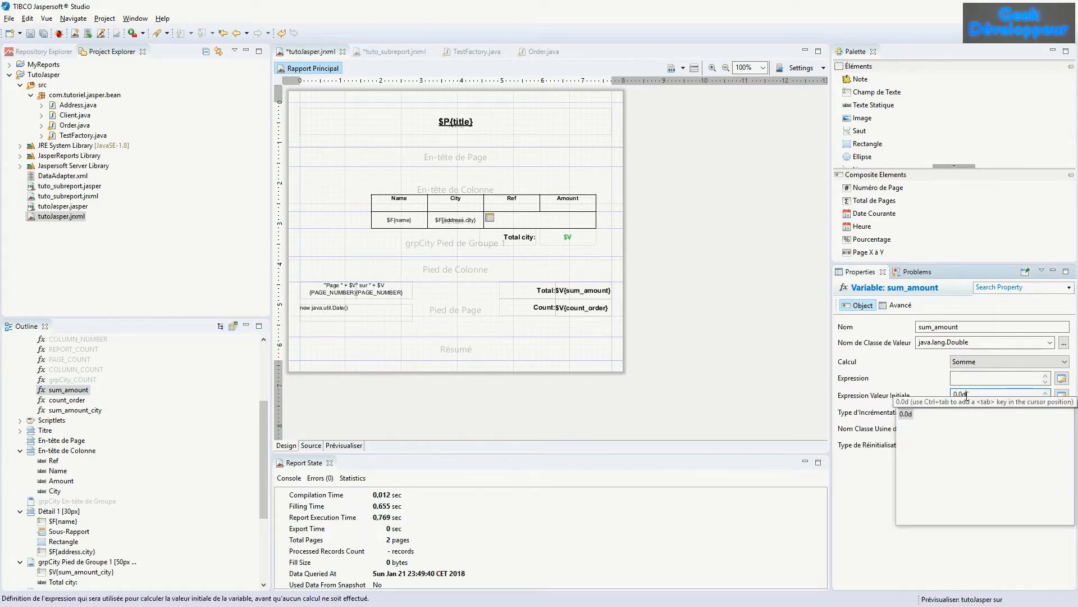
pyautogui.doubleClick(910, 417)
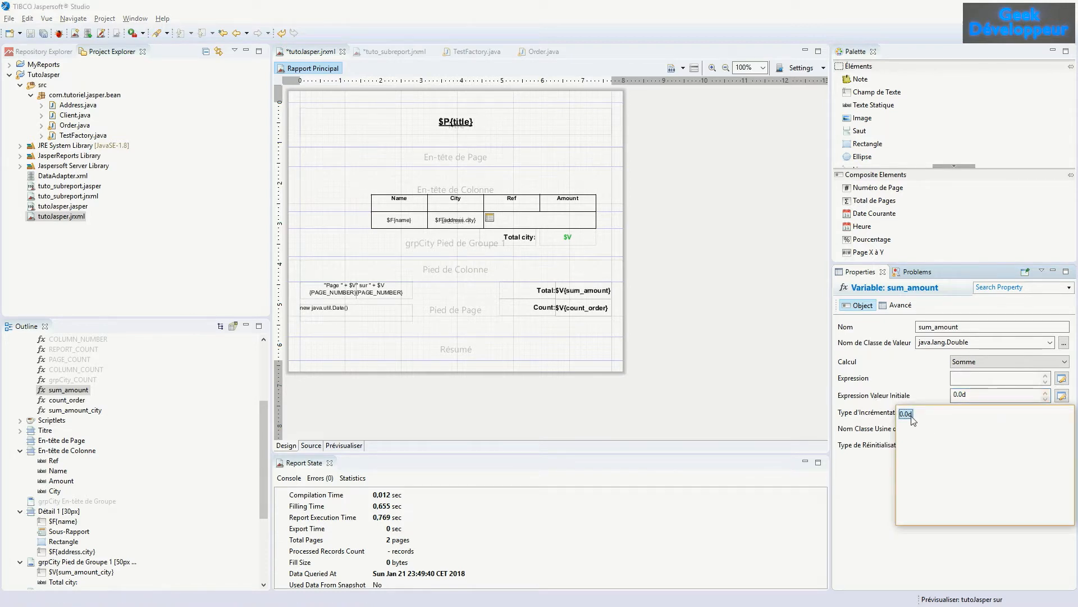
# Set the initial value expression of the count_order variable to 0, check sum_amount_city, and compile tutoJasper.jrxml.
pyautogui.click(67, 399)
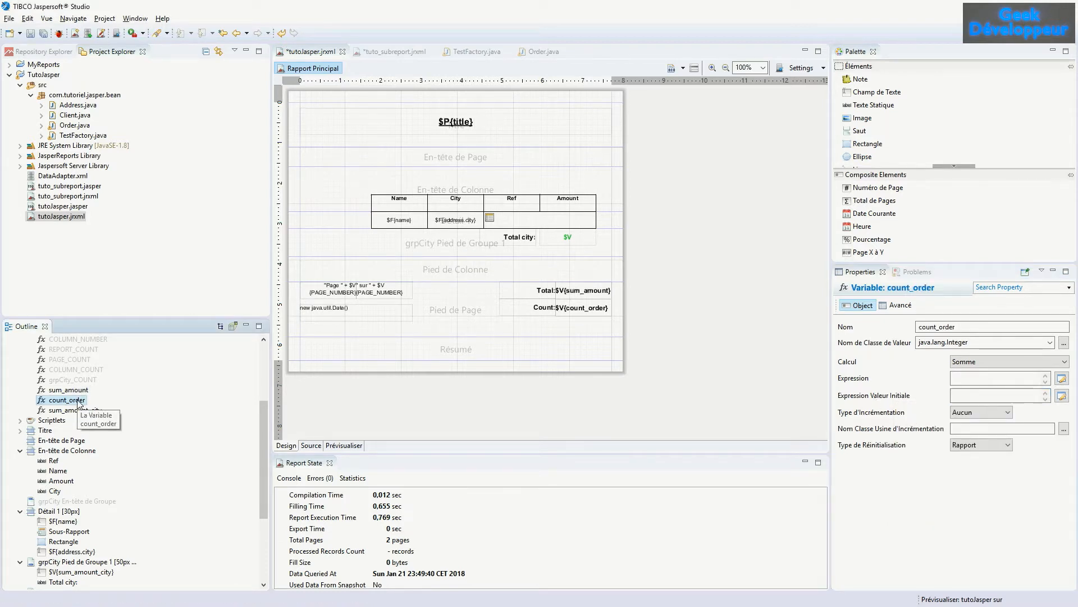
pyautogui.click(964, 399)
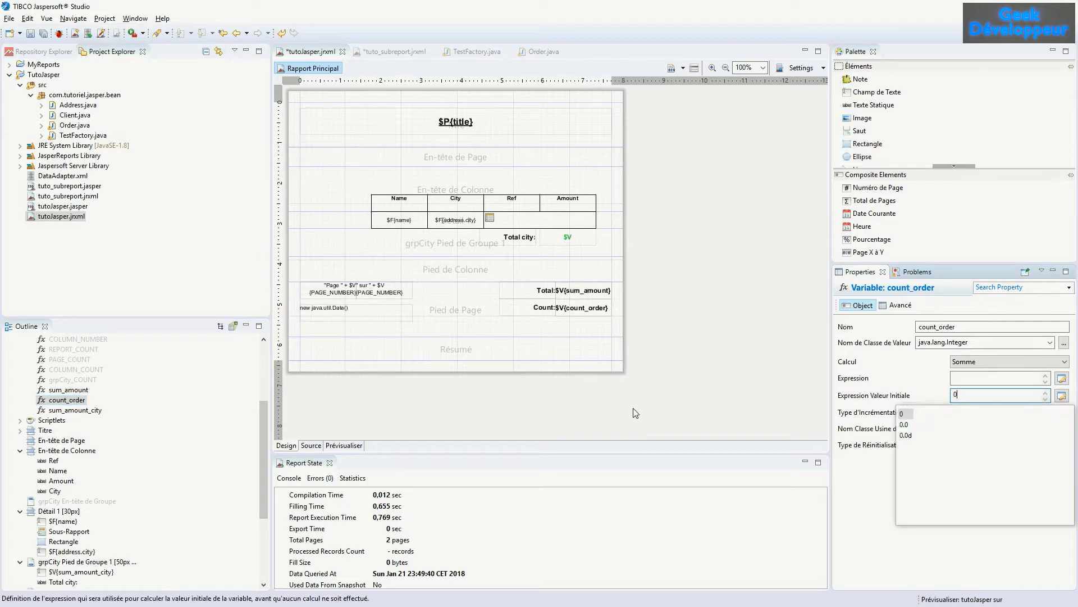
pyautogui.click(85, 411)
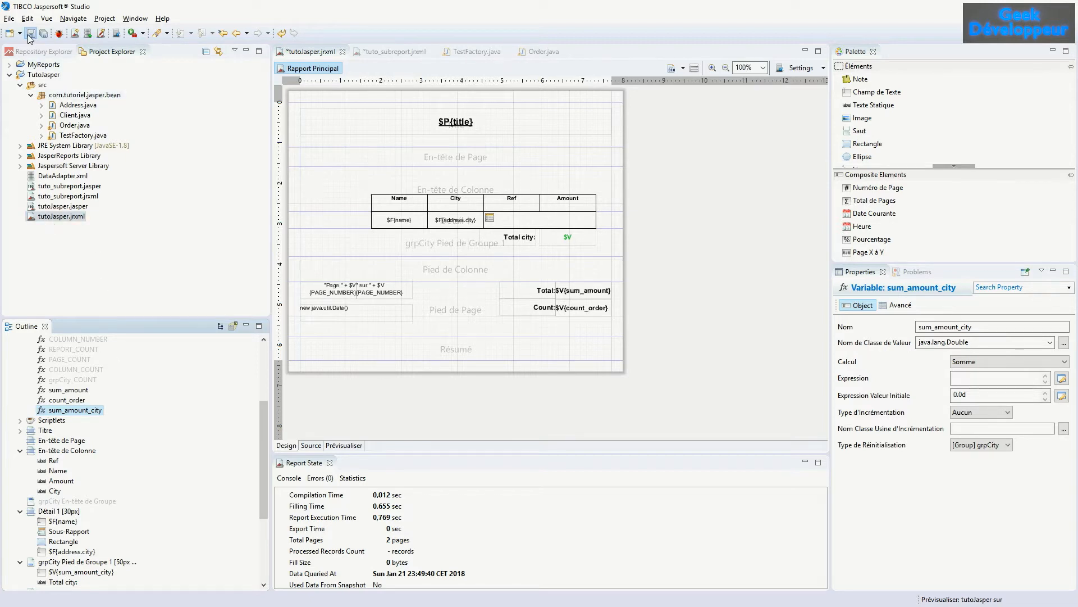
pyautogui.rightClick(43, 217)
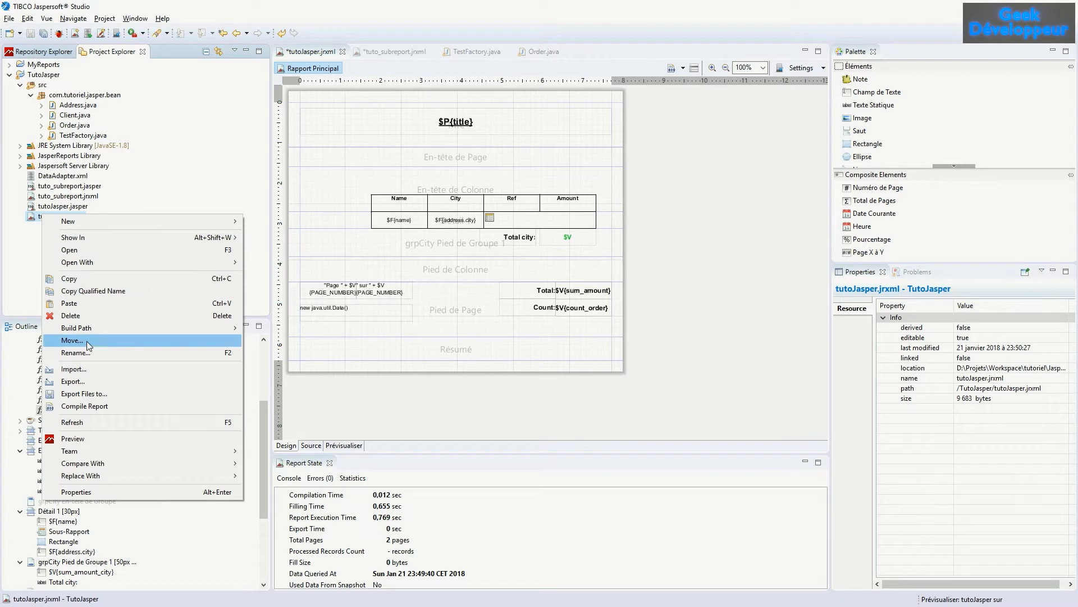
pyautogui.click(108, 407)
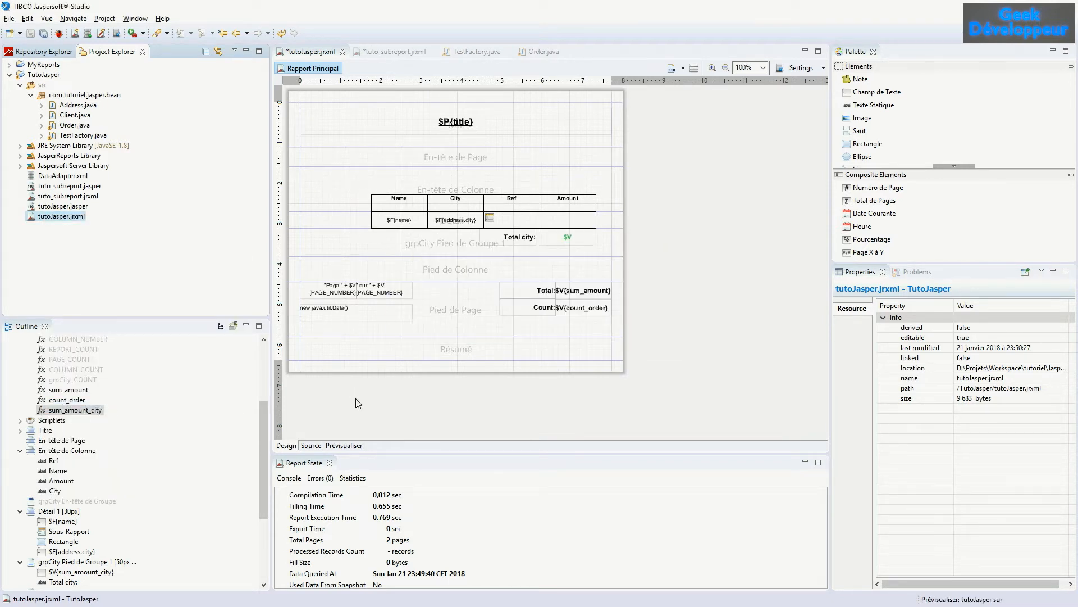
# Preview the report, rerun it, examine the subtotals and city totals on both pages, and return to the design view.
pyautogui.click(348, 446)
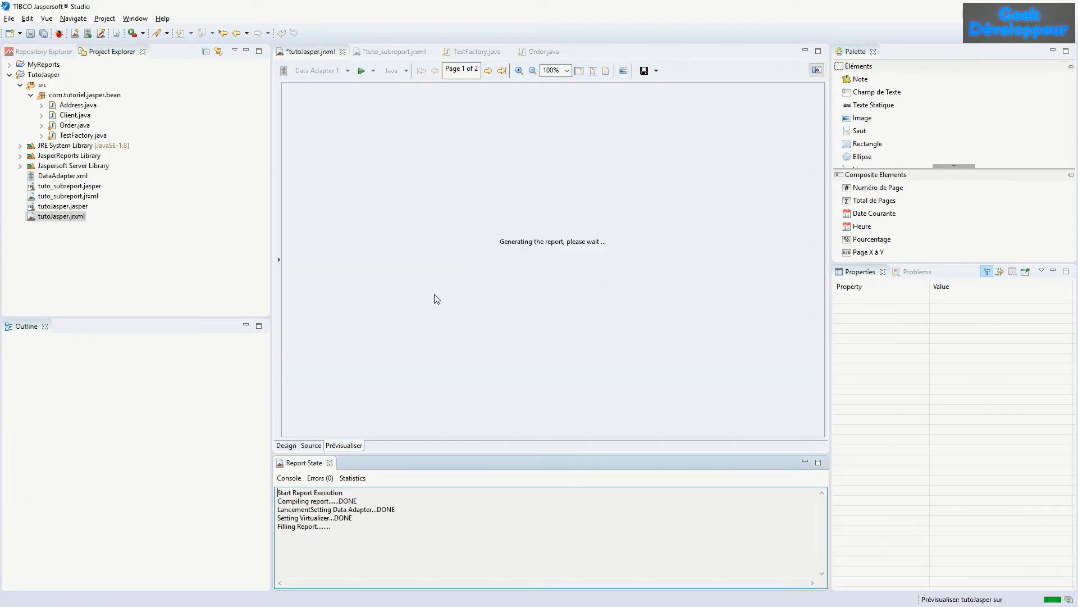
pyautogui.scroll(-3, 437, 299)
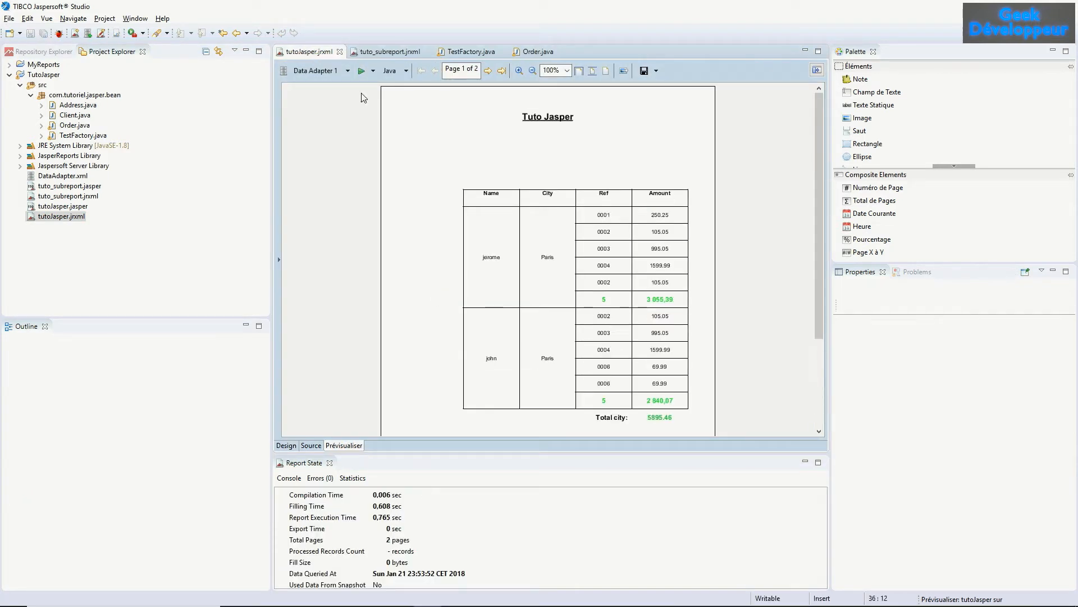
pyautogui.click(362, 72)
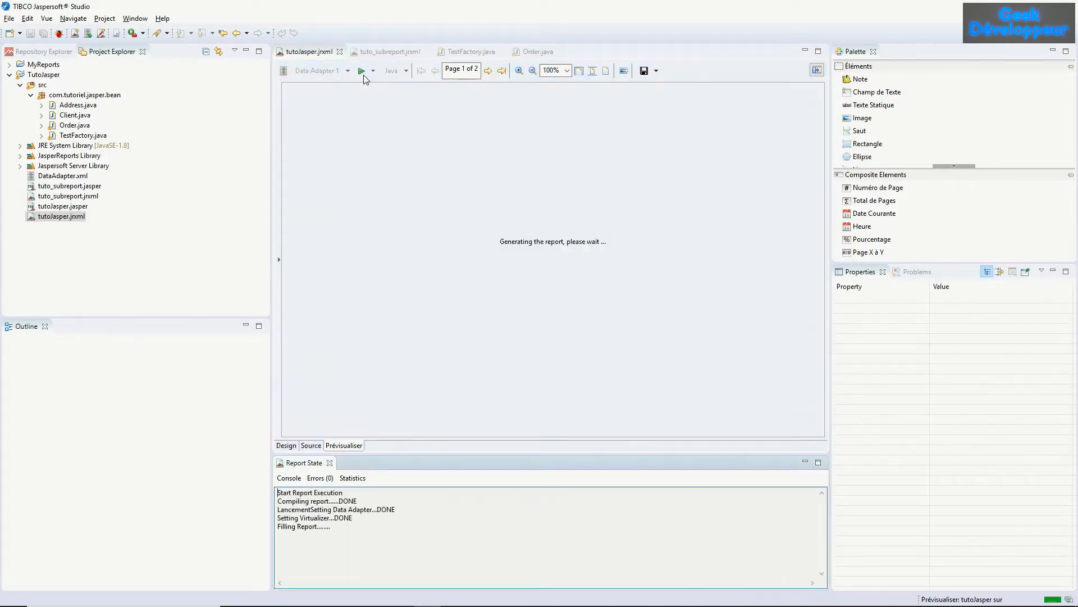
pyautogui.scroll(-2, 385, 118)
pyautogui.scroll(-2, 702, 354)
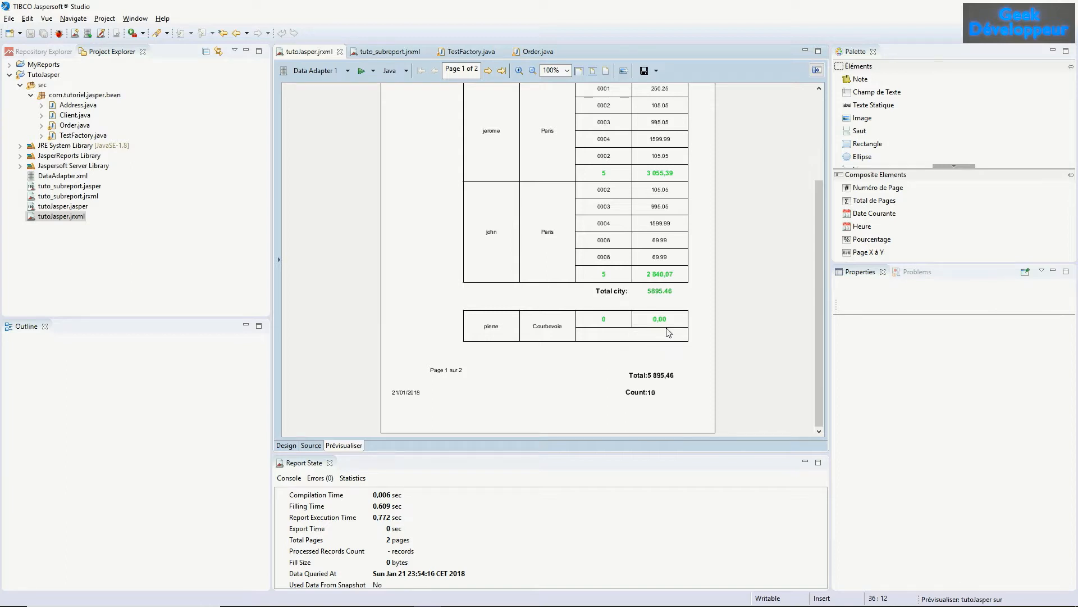
pyautogui.click(489, 72)
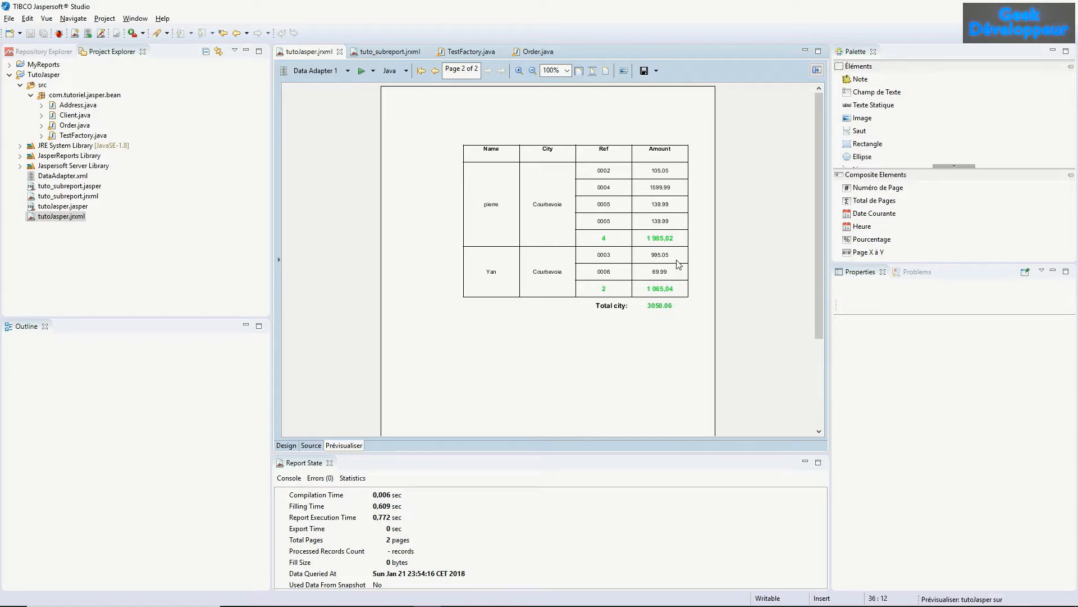
pyautogui.click(286, 445)
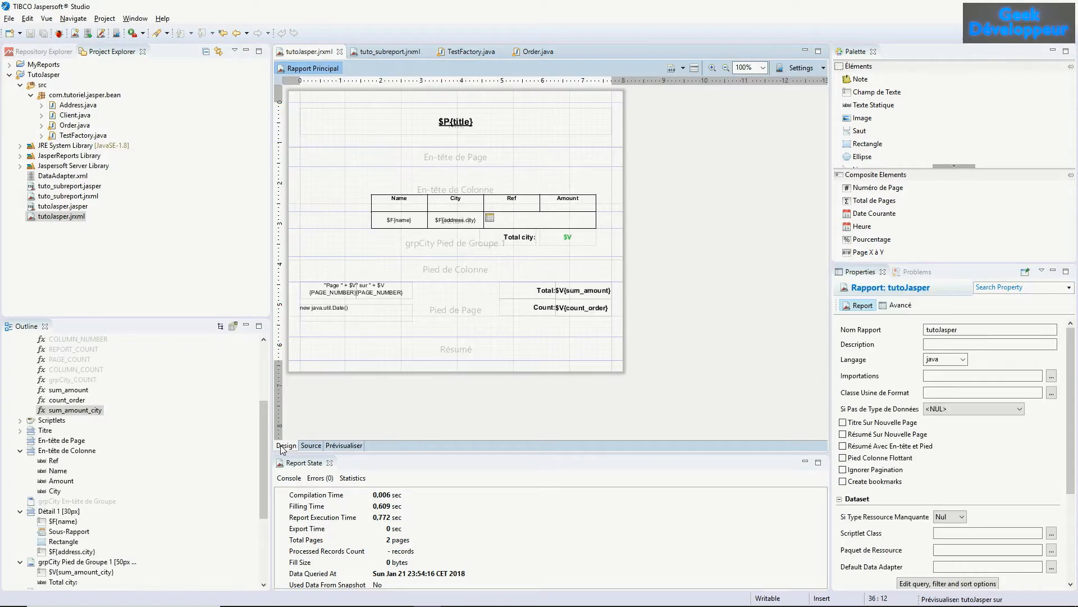
# Move the "Total city:" label left within the group footer, leaving a gap before the city total field.
pyautogui.click(442, 237)
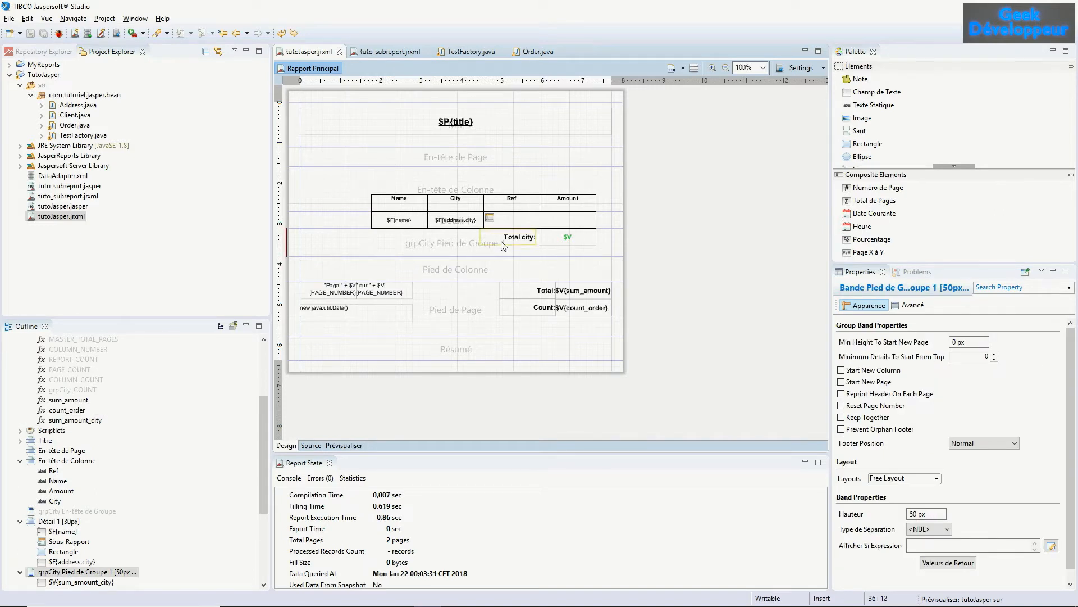
pyautogui.click(525, 244)
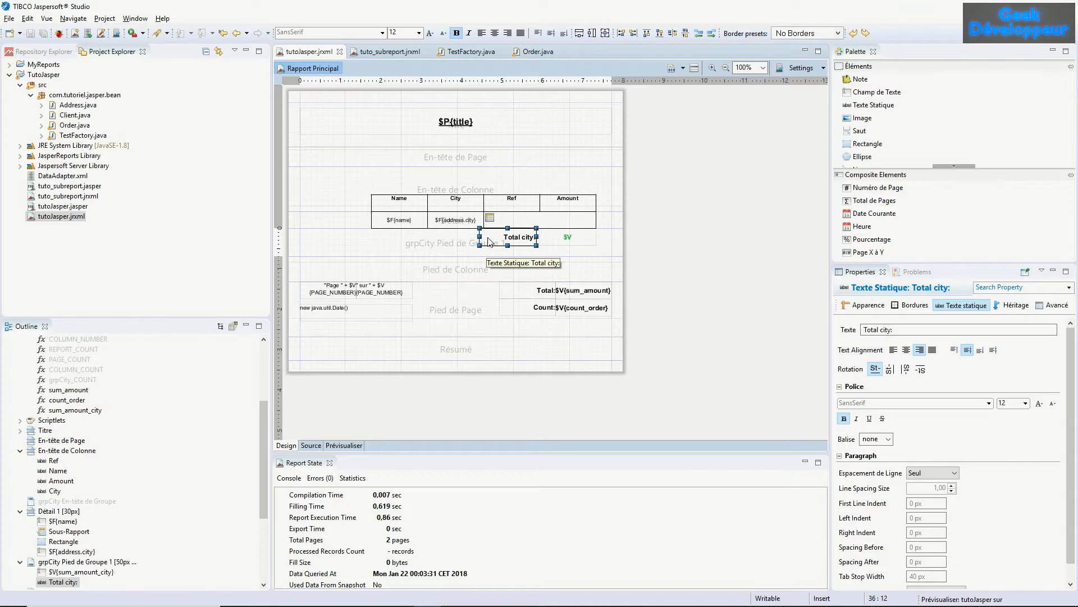
pyautogui.moveTo(488, 241); pyautogui.dragTo(451, 242)
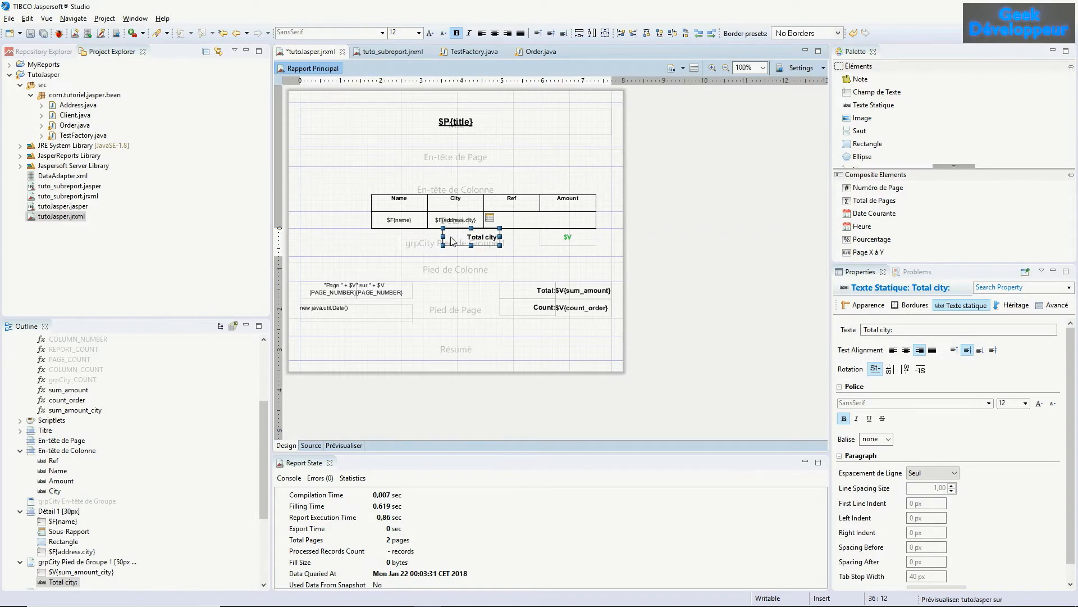
# Add a text field between the "Total city:" label and the city total field, aligned to the top of the group footer.
pyautogui.click(865, 93)
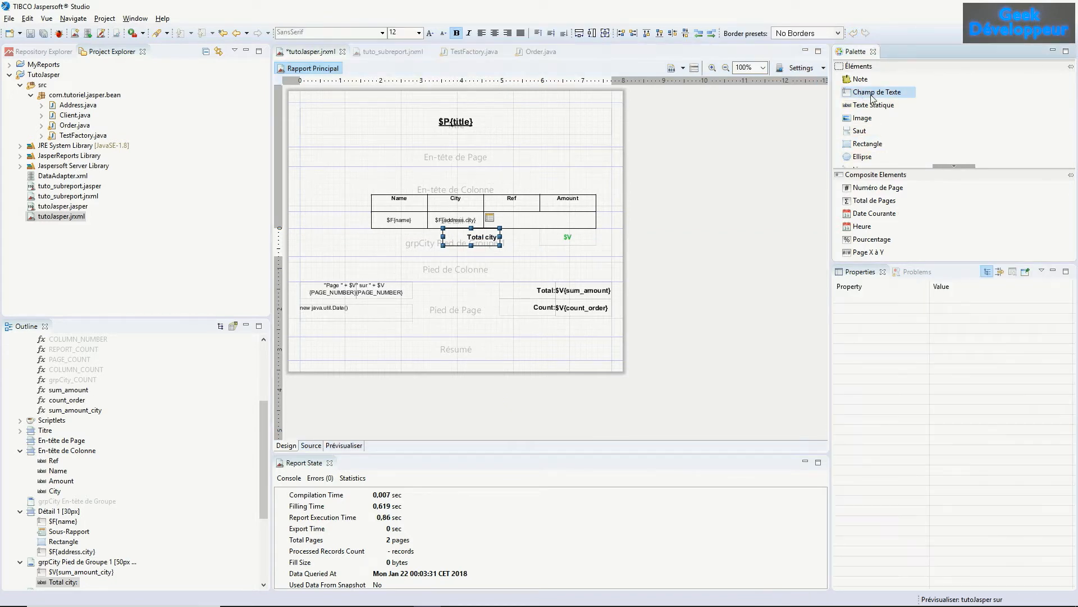
pyautogui.click(512, 238)
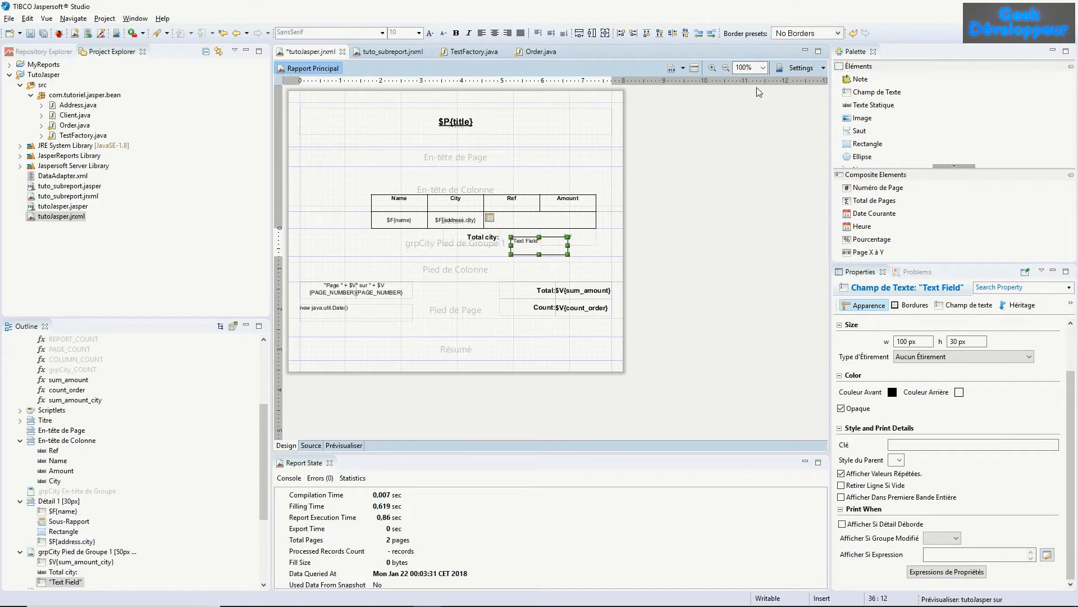
pyautogui.click(646, 33)
# Join the "Total city:" label and the new text field side by side and shift both left until the field sits under the Ref column.
pyautogui.keyDown('shift'); pyautogui.click(476, 239); pyautogui.keyUp('shift')
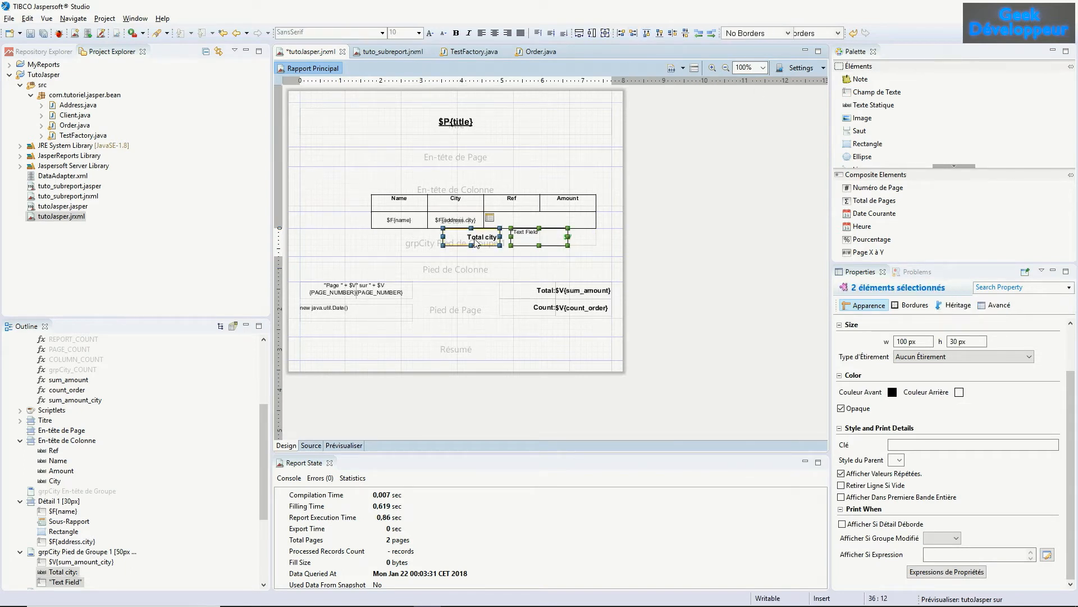
pyautogui.click(699, 34)
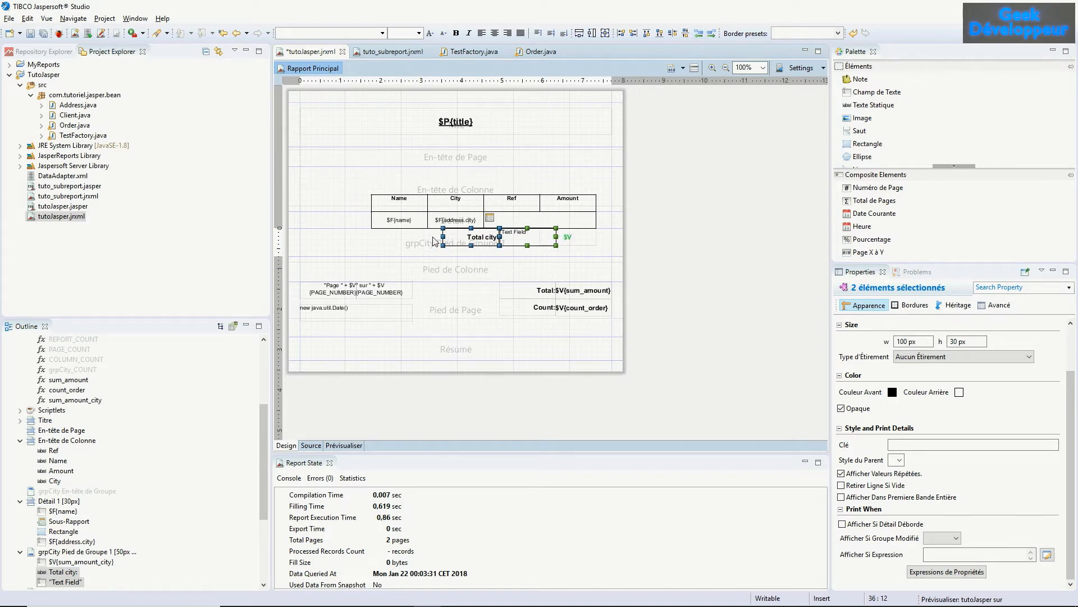
pyautogui.press('Left')
pyautogui.press('Left')
pyautogui.press('Left')
pyautogui.press('Left')
pyautogui.press('Left')
pyautogui.press('Left')
pyautogui.press('Left')
pyautogui.press('Left')
pyautogui.press('Left')
pyautogui.press('Left')
pyautogui.press('Left')
pyautogui.press('Left')
pyautogui.press('Left')
pyautogui.press('Left')
pyautogui.press('Left')
pyautogui.press('Left')
pyautogui.press('Left')
pyautogui.press('Left')
pyautogui.press('Left')
pyautogui.press('Left')
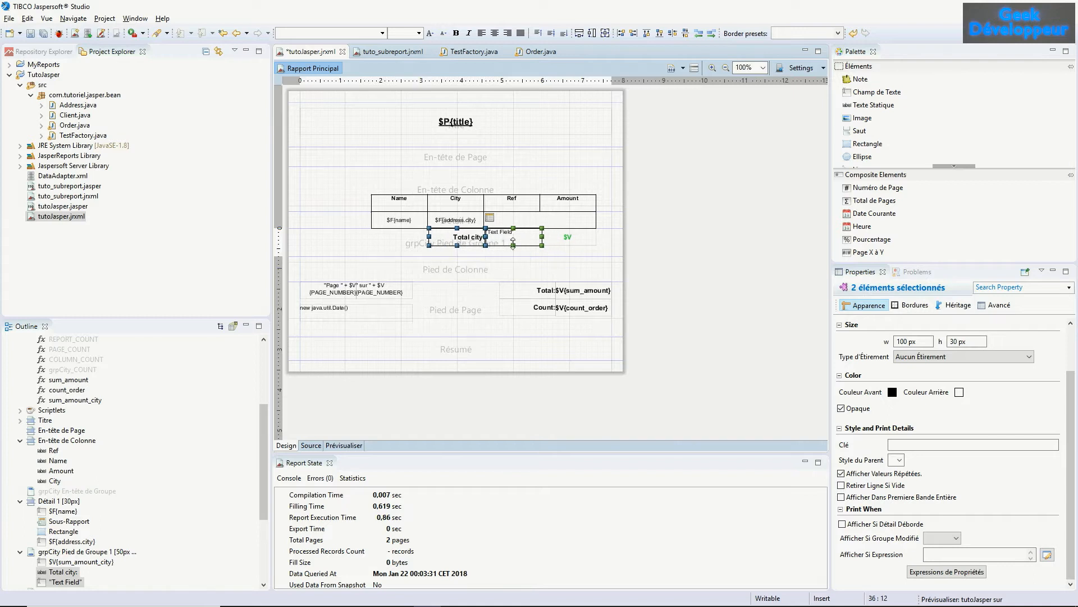
# Nudge the "Total city:" label and the new text field together slightly left so the field clears the city total field.
pyautogui.press('Left')
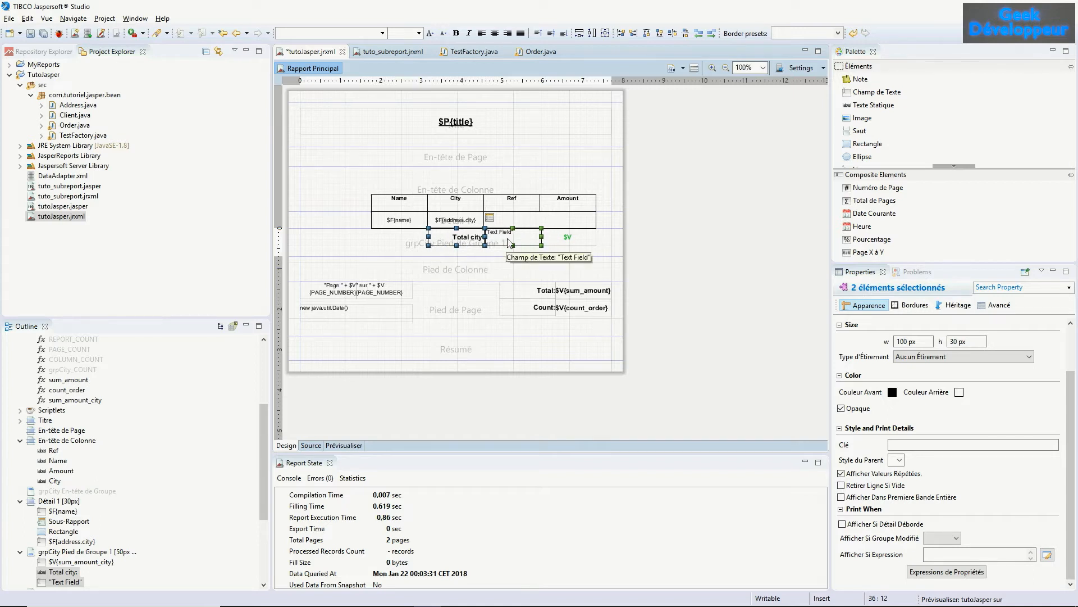
pyautogui.press('Left')
pyautogui.press('Left')
pyautogui.press('Left')
pyautogui.press('Left')
pyautogui.press('Left')
pyautogui.press('Left')
# Make the new group footer text field bold and centred horizontally and vertically, and set its expression to $F{address.city}.
pyautogui.click(522, 240)
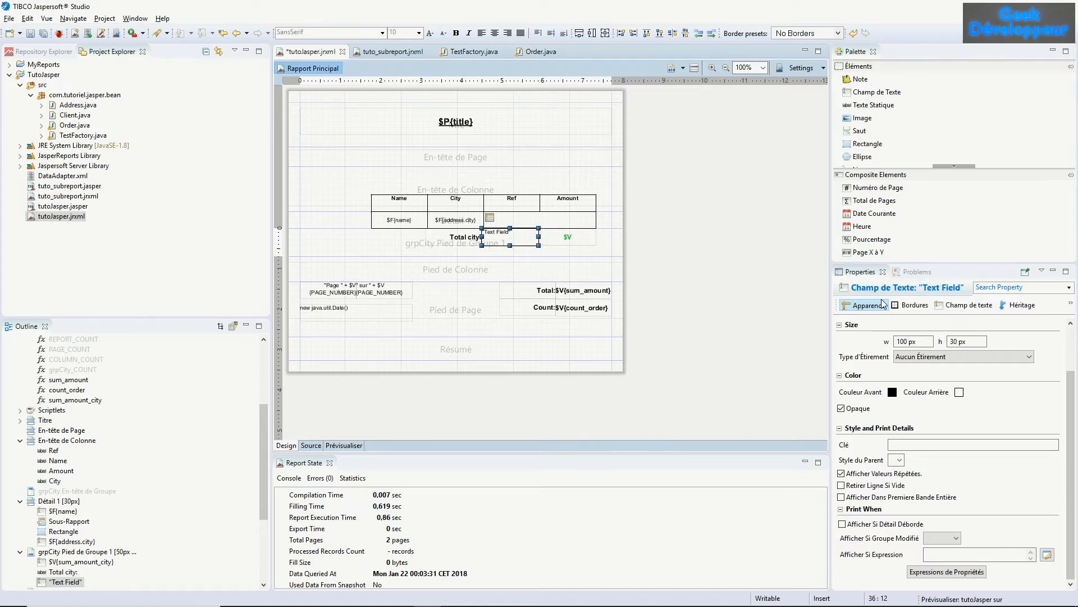
pyautogui.click(457, 34)
pyautogui.click(552, 34)
pyautogui.click(951, 306)
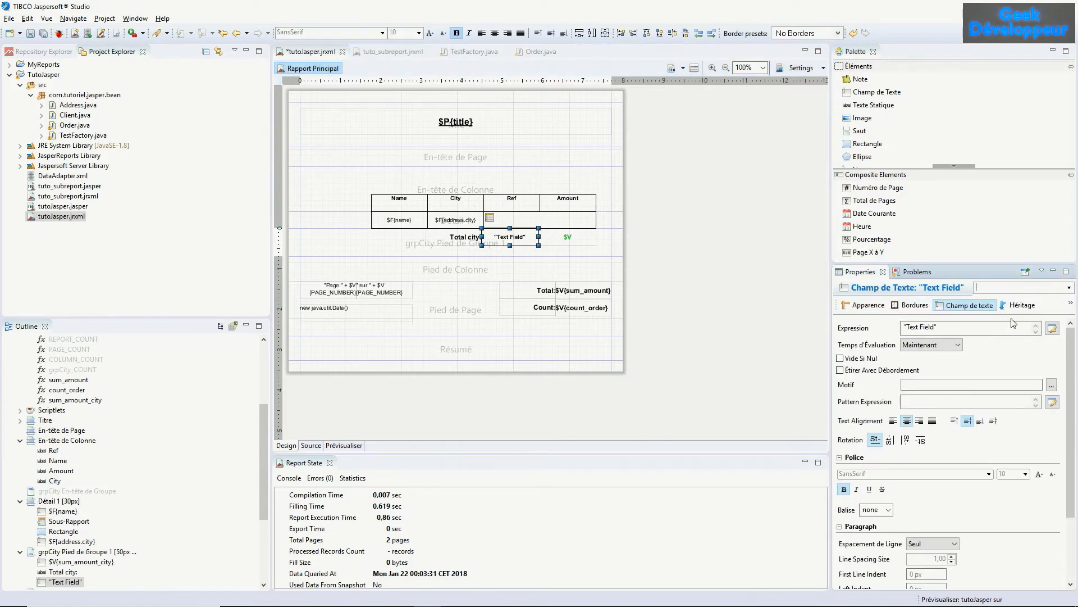
pyautogui.click(1050, 329)
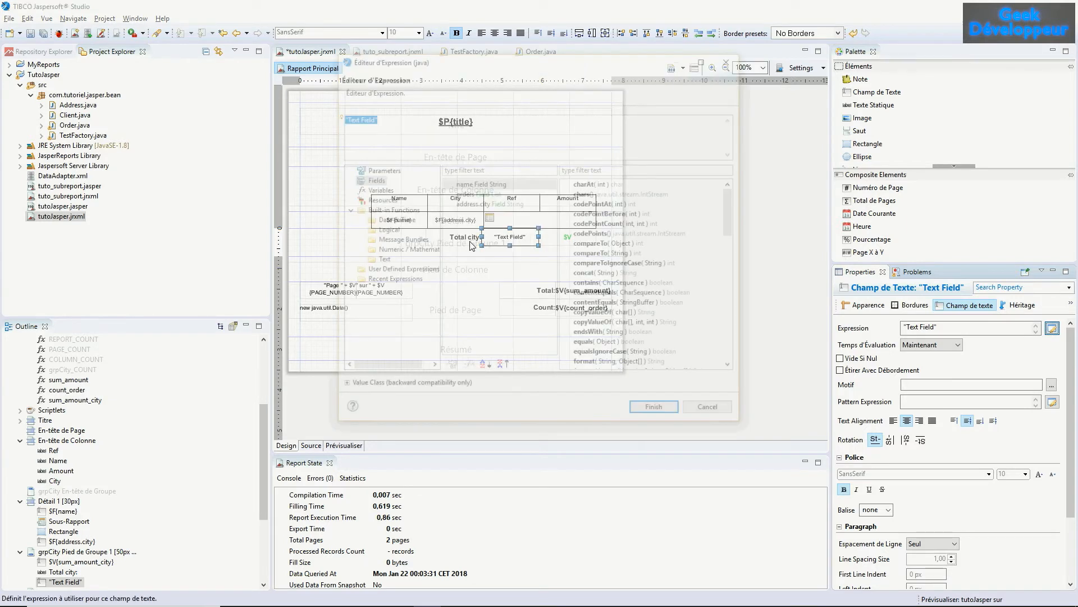
pyautogui.doubleClick(467, 204)
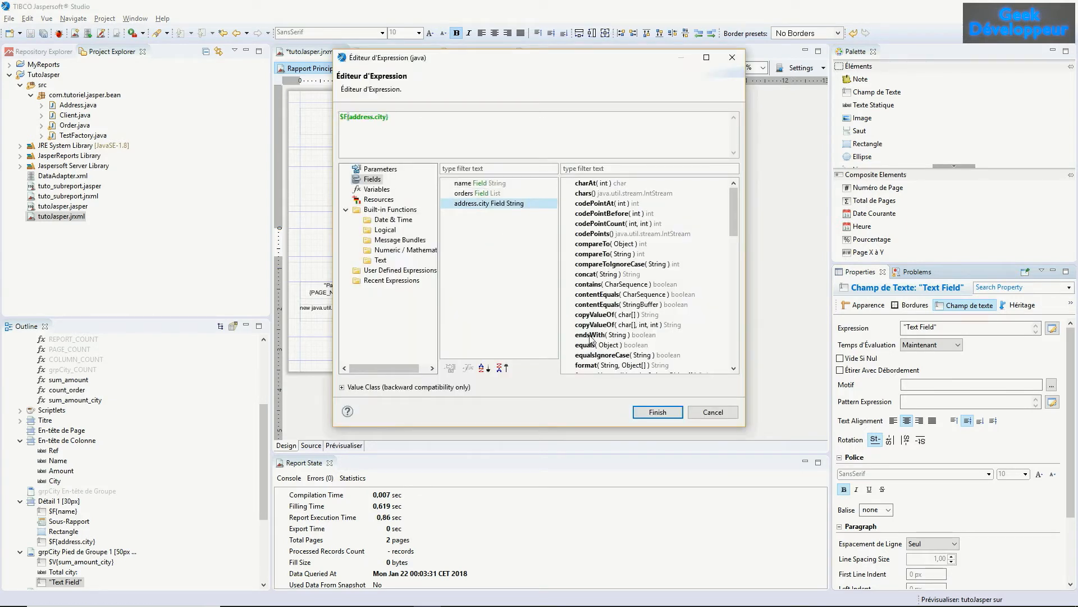
pyautogui.click(653, 412)
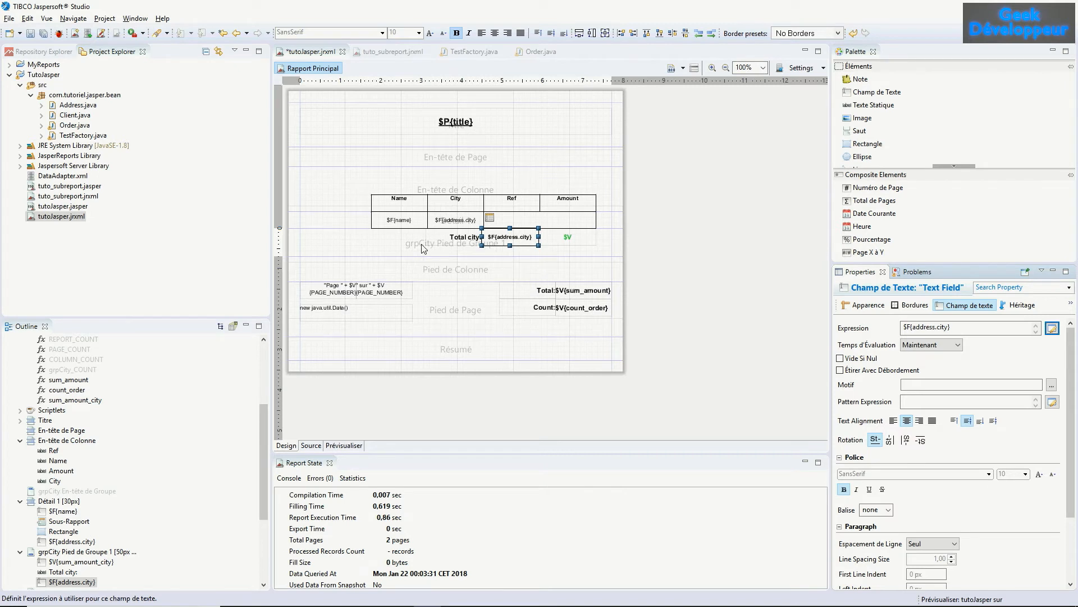
# Apply the Nombre format pattern #,##0.00 to the $V{sum_amount_city} field in the group footer.
pyautogui.click(560, 241)
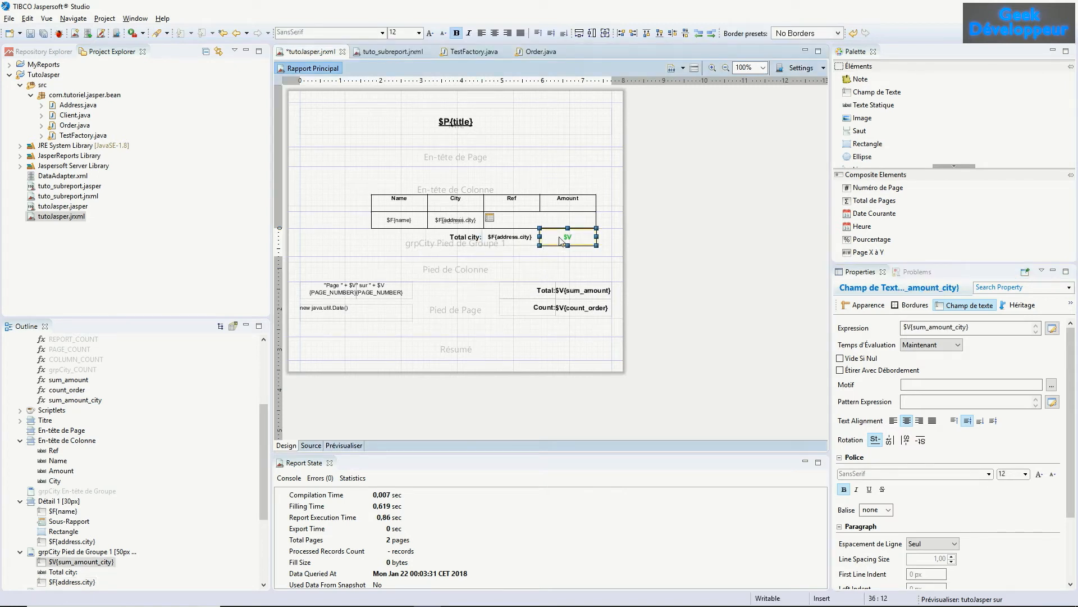
pyautogui.click(1051, 385)
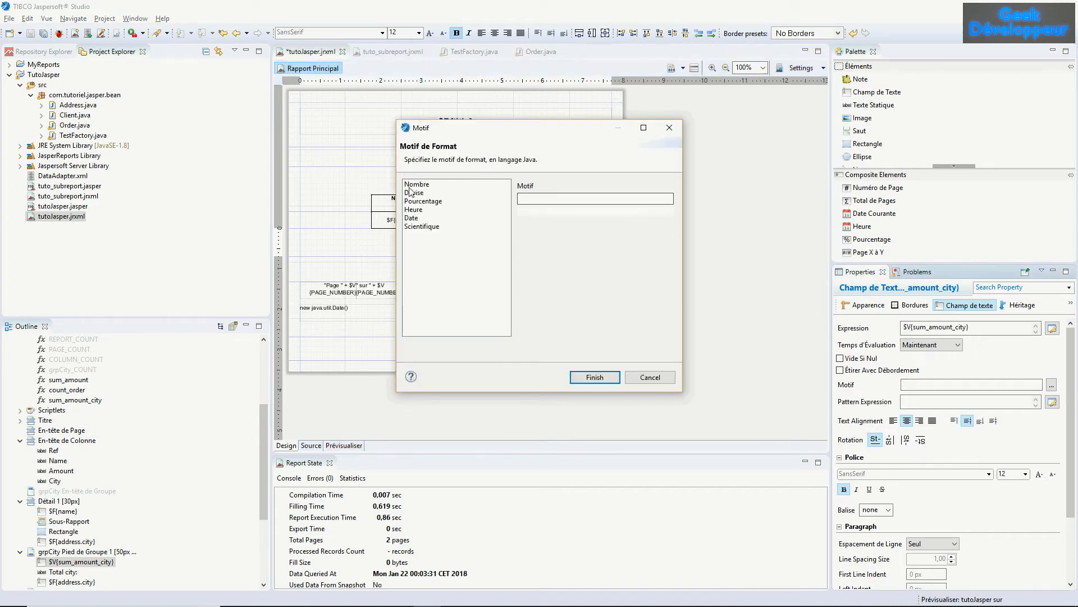
pyautogui.click(417, 185)
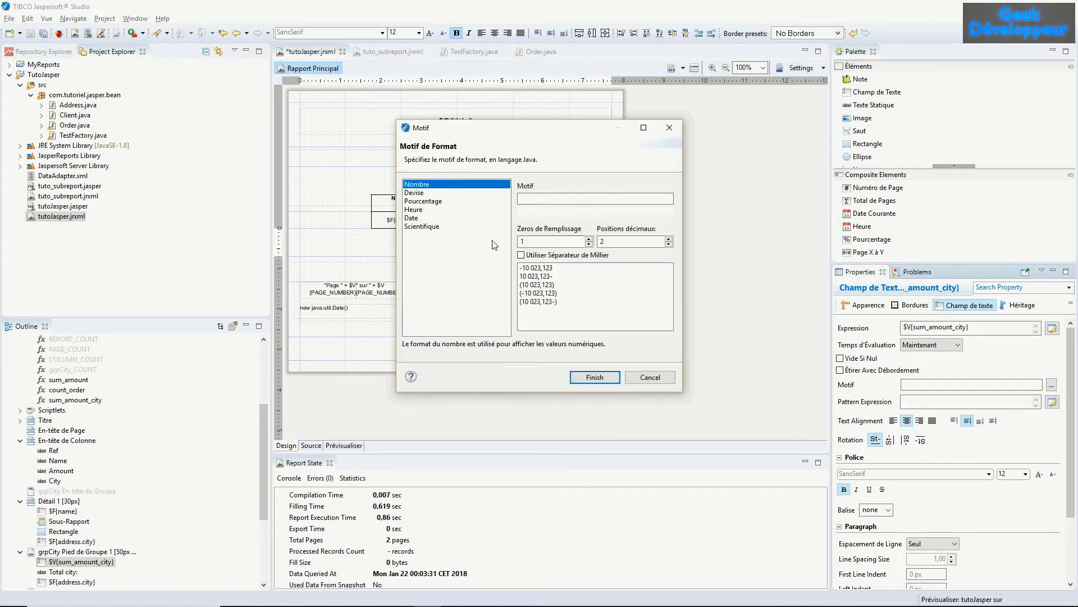
pyautogui.click(538, 269)
pyautogui.moveTo(539, 198); pyautogui.dragTo(564, 202)
pyautogui.write('00')
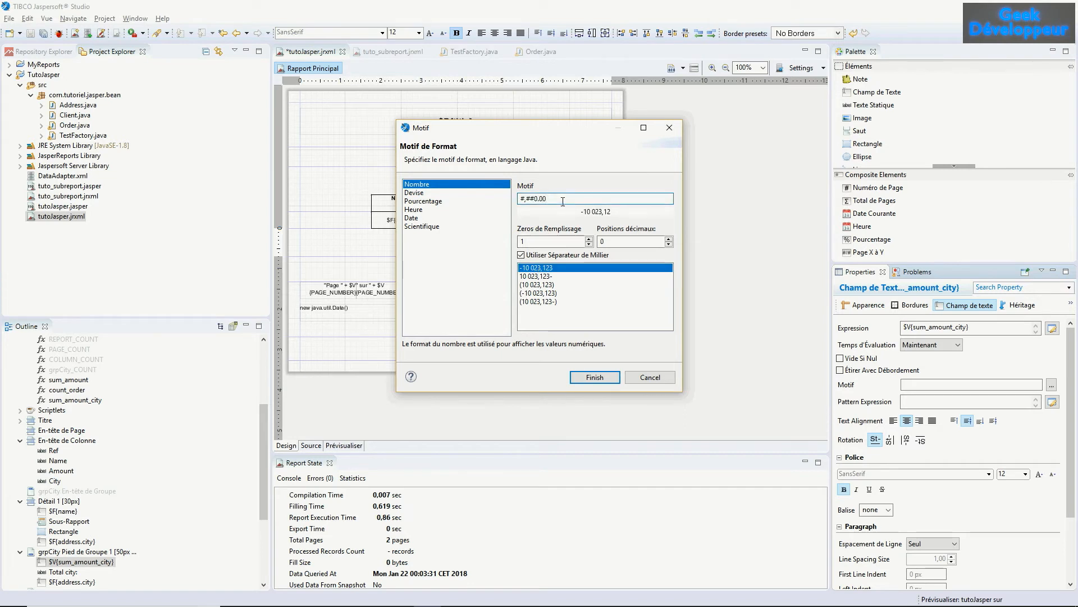
pyautogui.click(596, 376)
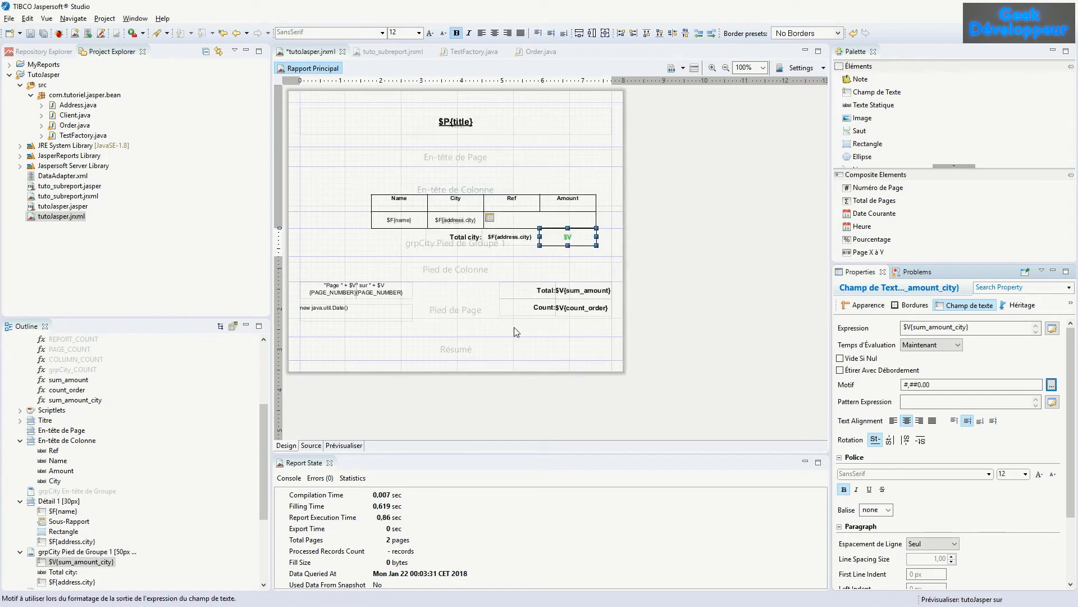
# Preview the report and examine the city name and formatted total in the group footers on both pages.
pyautogui.click(352, 448)
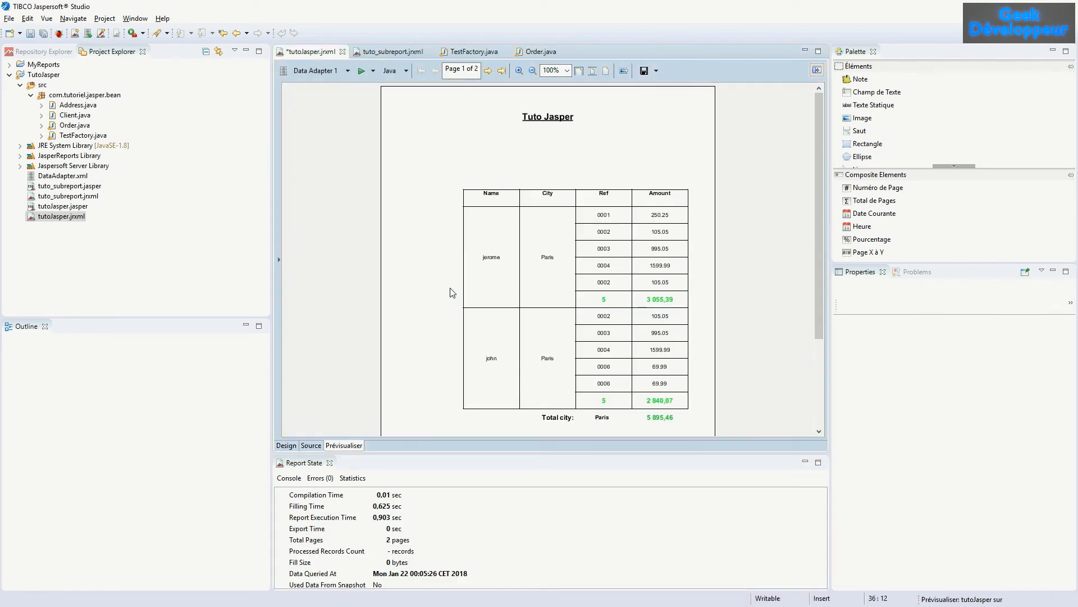
pyautogui.scroll(-1, 597, 423)
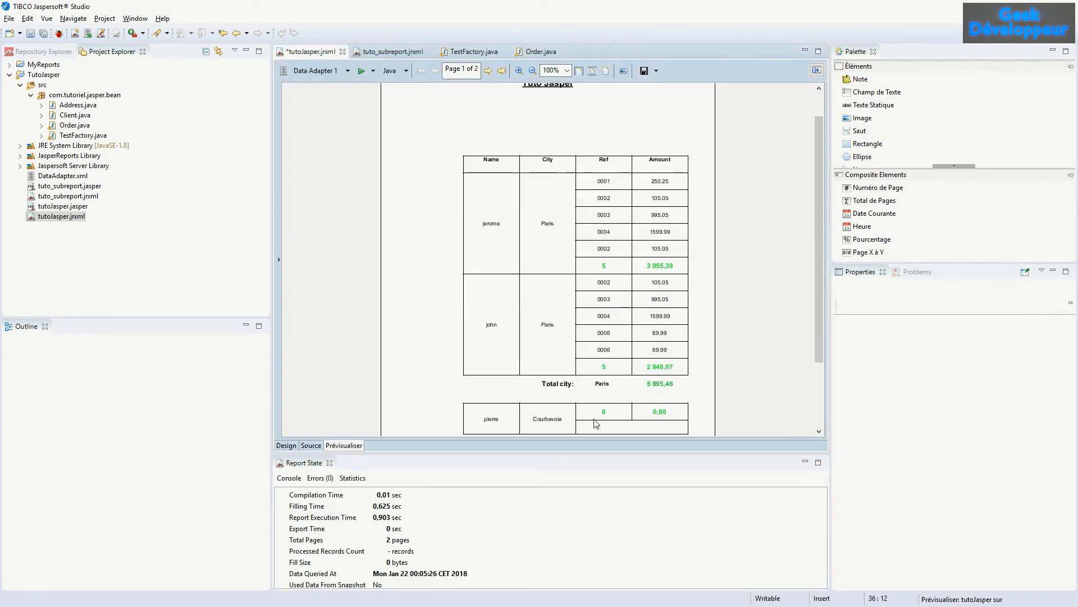
pyautogui.scroll(-3, 598, 393)
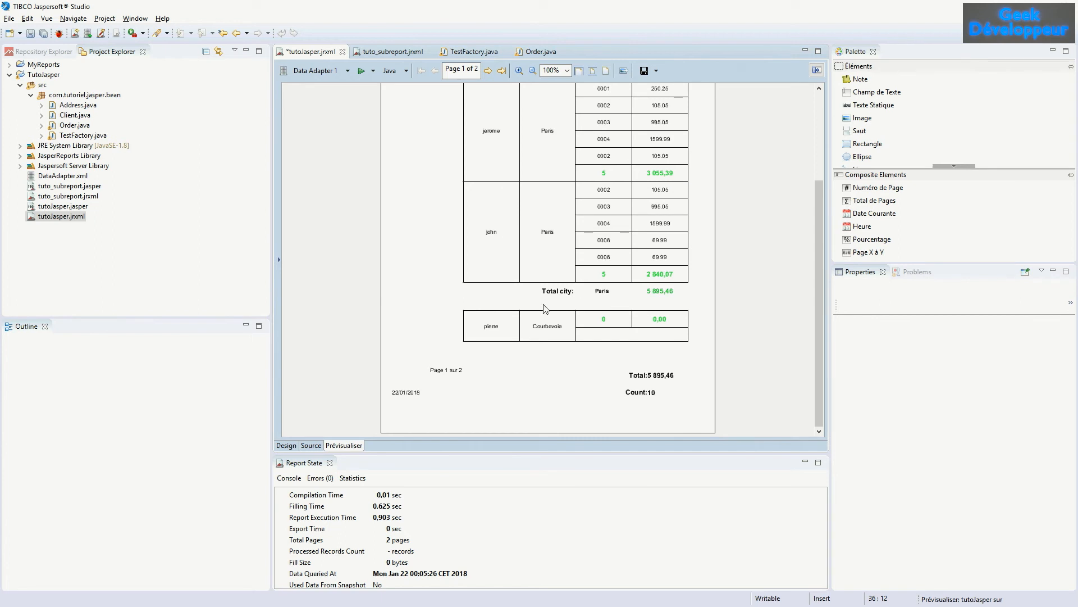
pyautogui.click(488, 71)
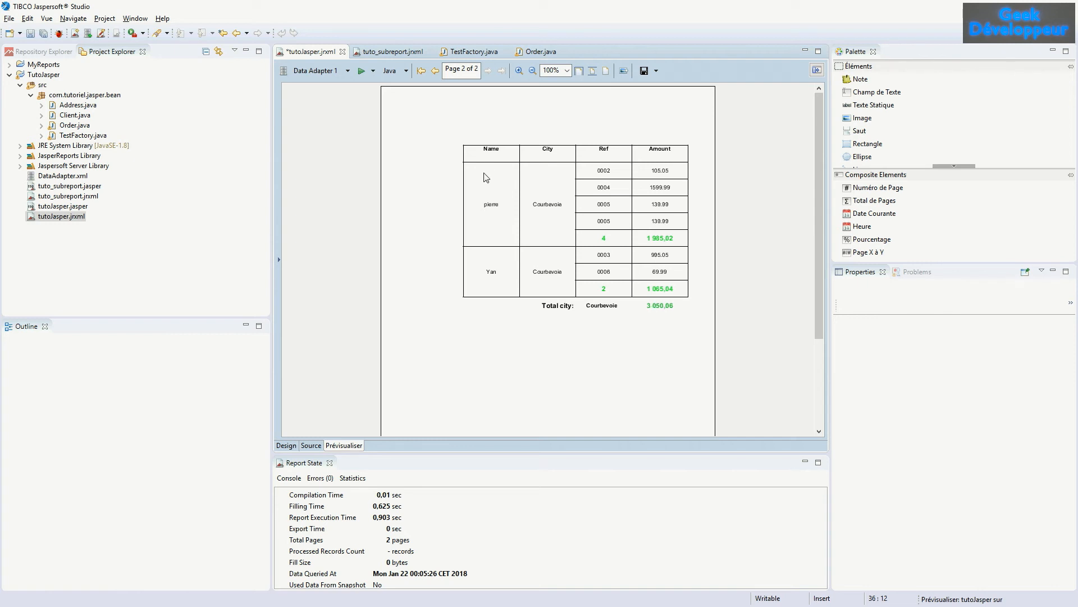
# Return to the design view and save the report.
pyautogui.click(286, 445)
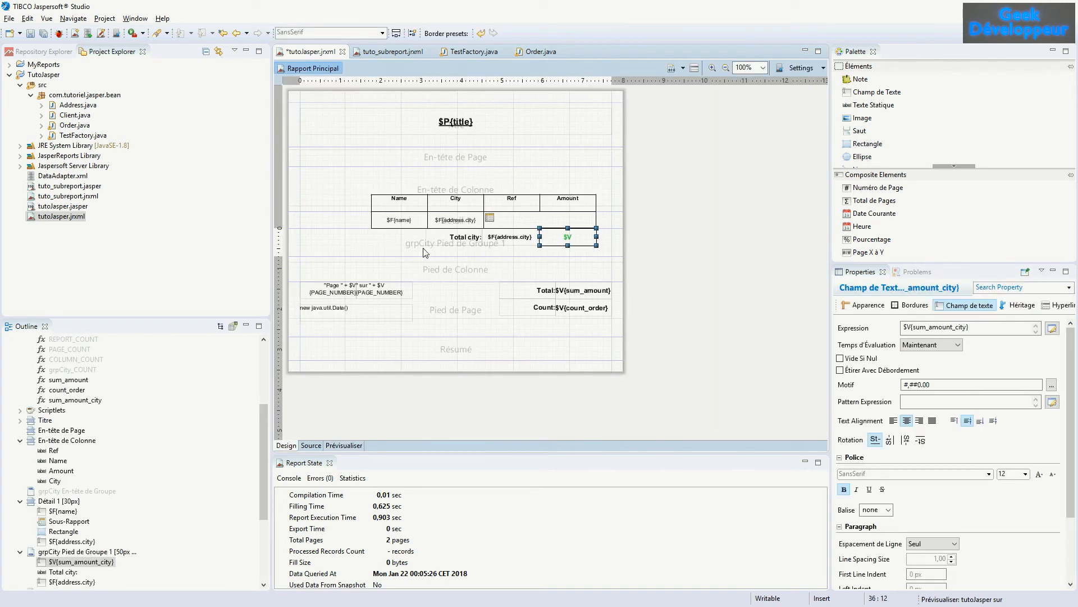
pyautogui.click(425, 253)
pyautogui.hotkey('ctrl', 's')
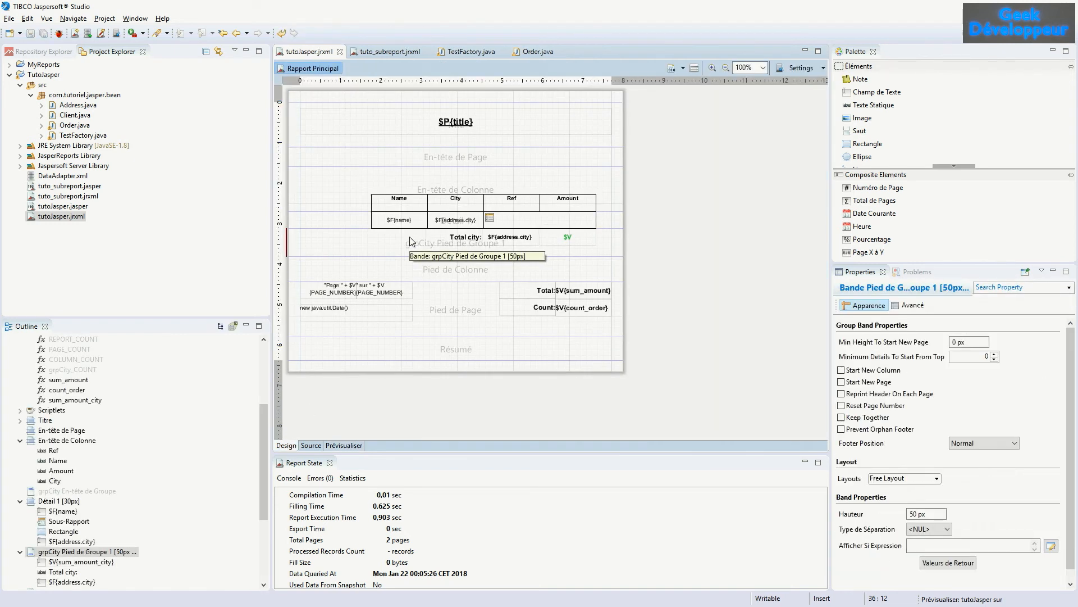
# Change the text of the "Total city:" label in the group footer to "Sub total city:".
pyautogui.click(455, 240)
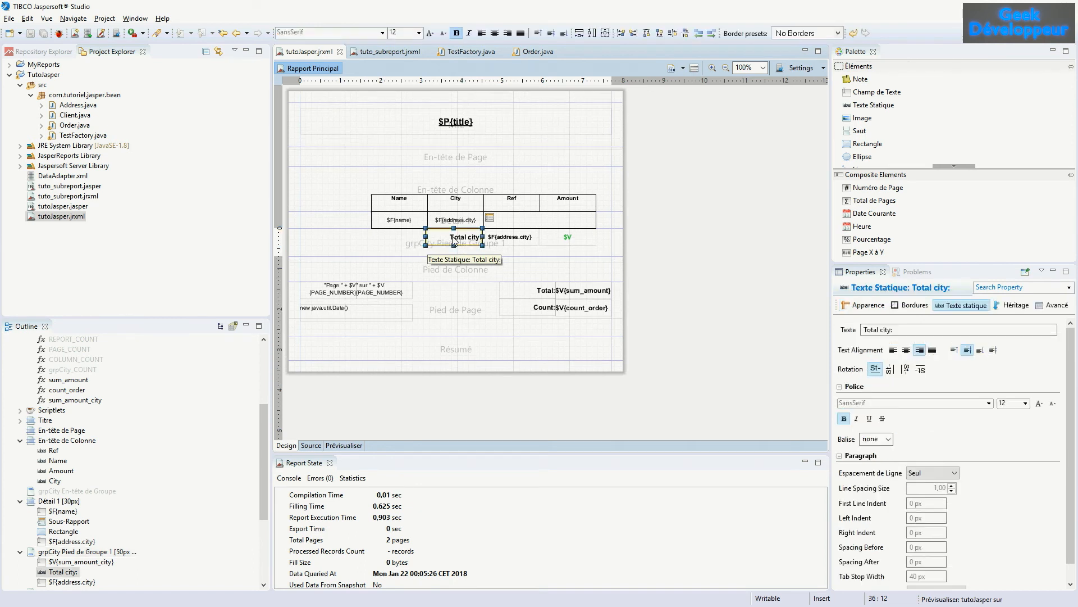
pyautogui.doubleClick(454, 242)
pyautogui.click(431, 234)
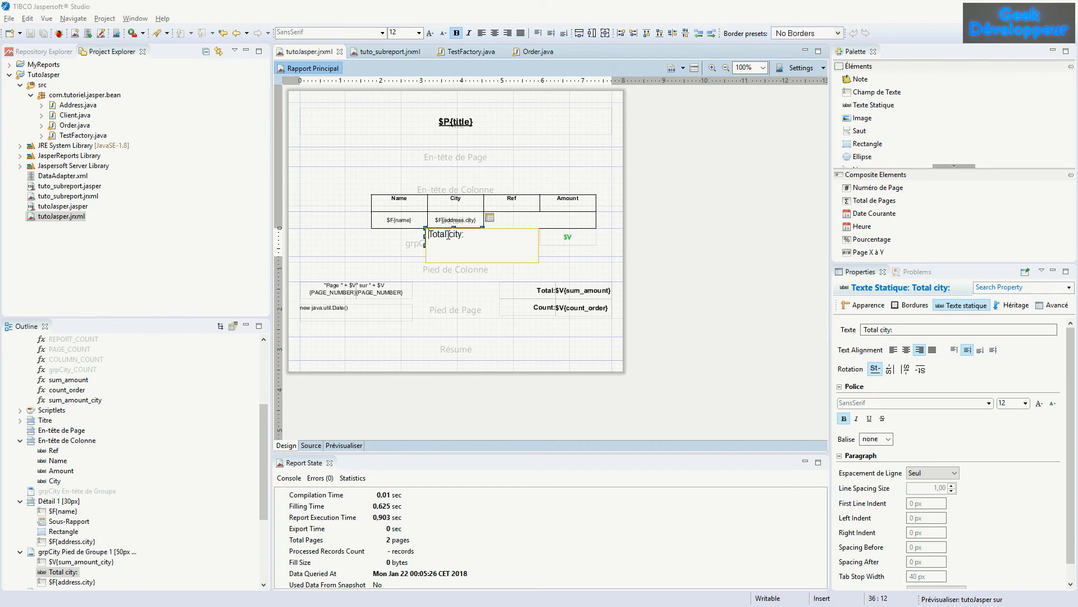
pyautogui.write('Sub t')
pyautogui.press('Delete')
pyautogui.press('Delete')
pyautogui.write('t')
pyautogui.click(392, 243)
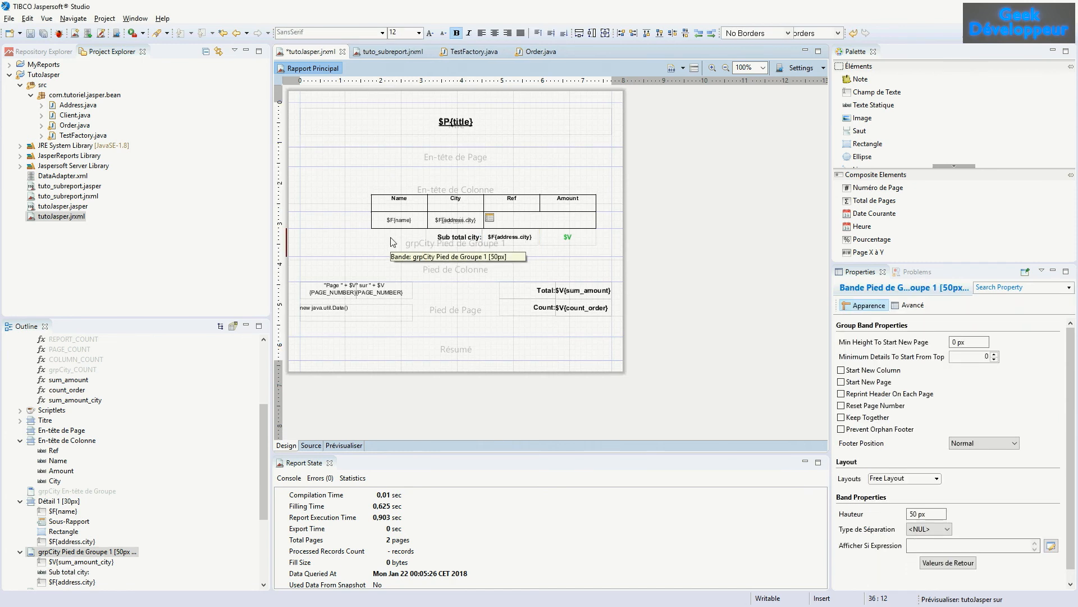